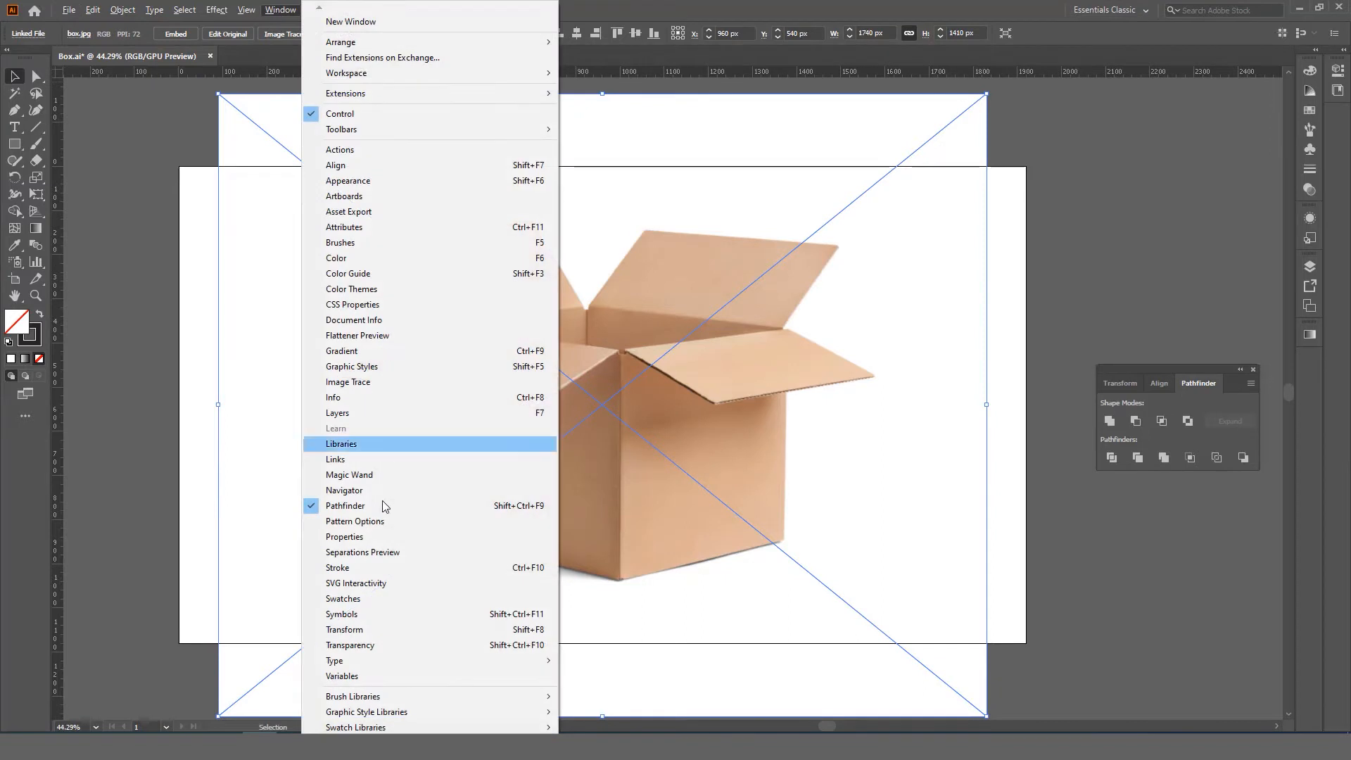
Scale the linked box photo down around its centre to fit the artboard and lock it against editing
click(394, 413)
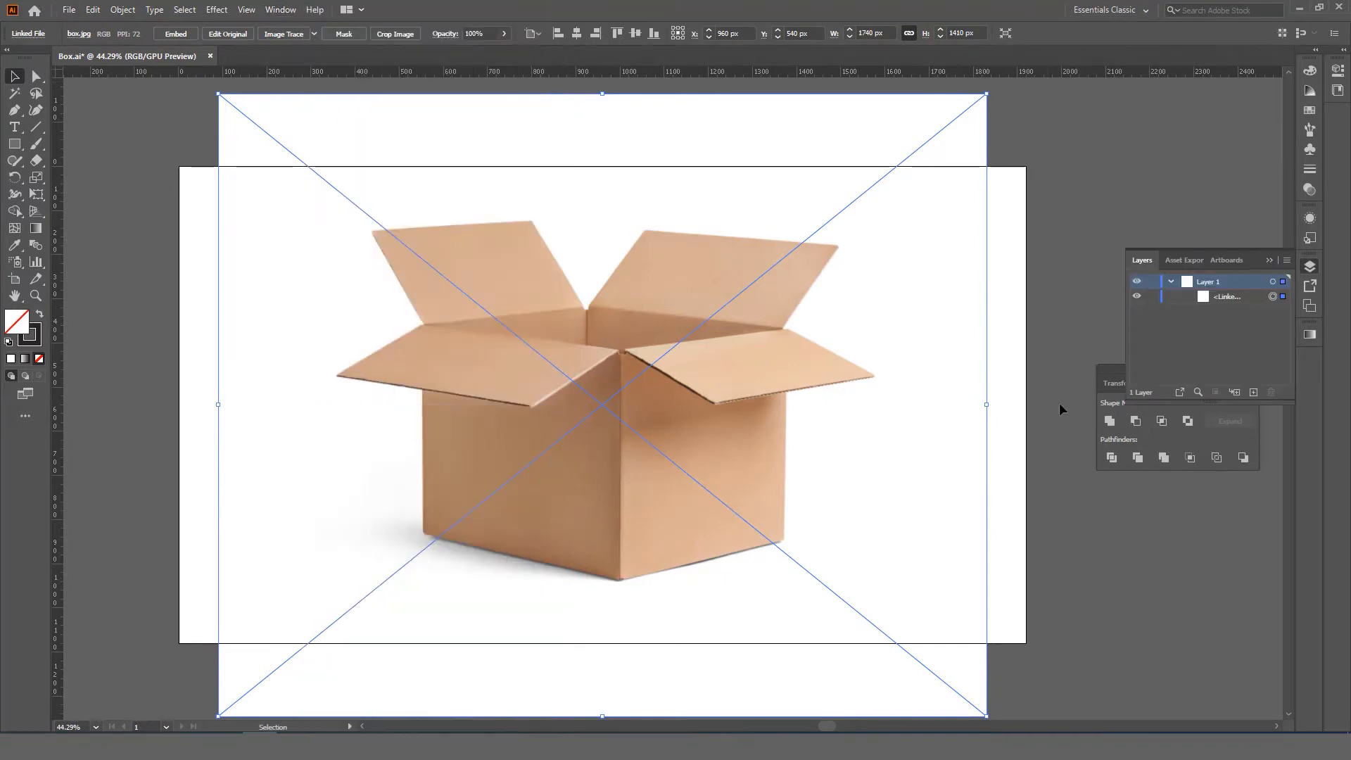
click(1151, 297)
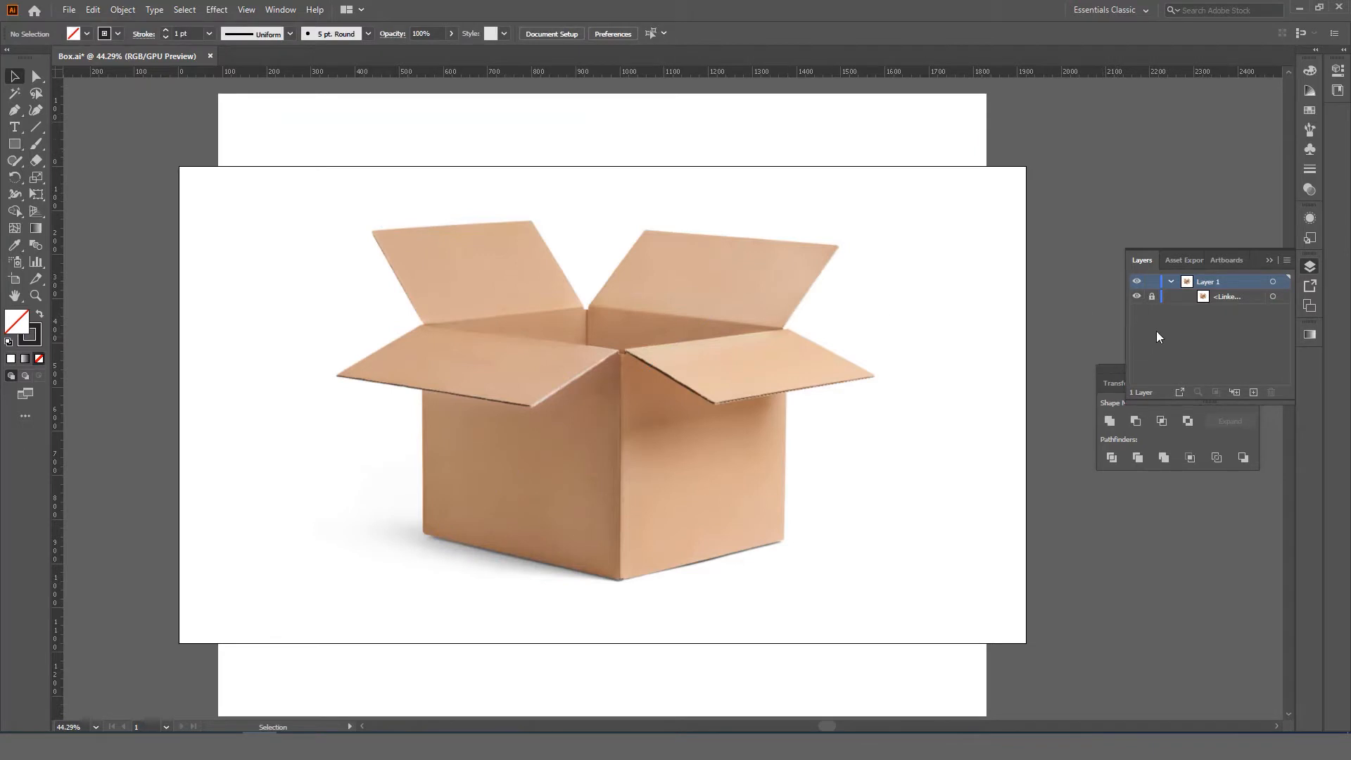
click(1157, 297)
click(961, 262)
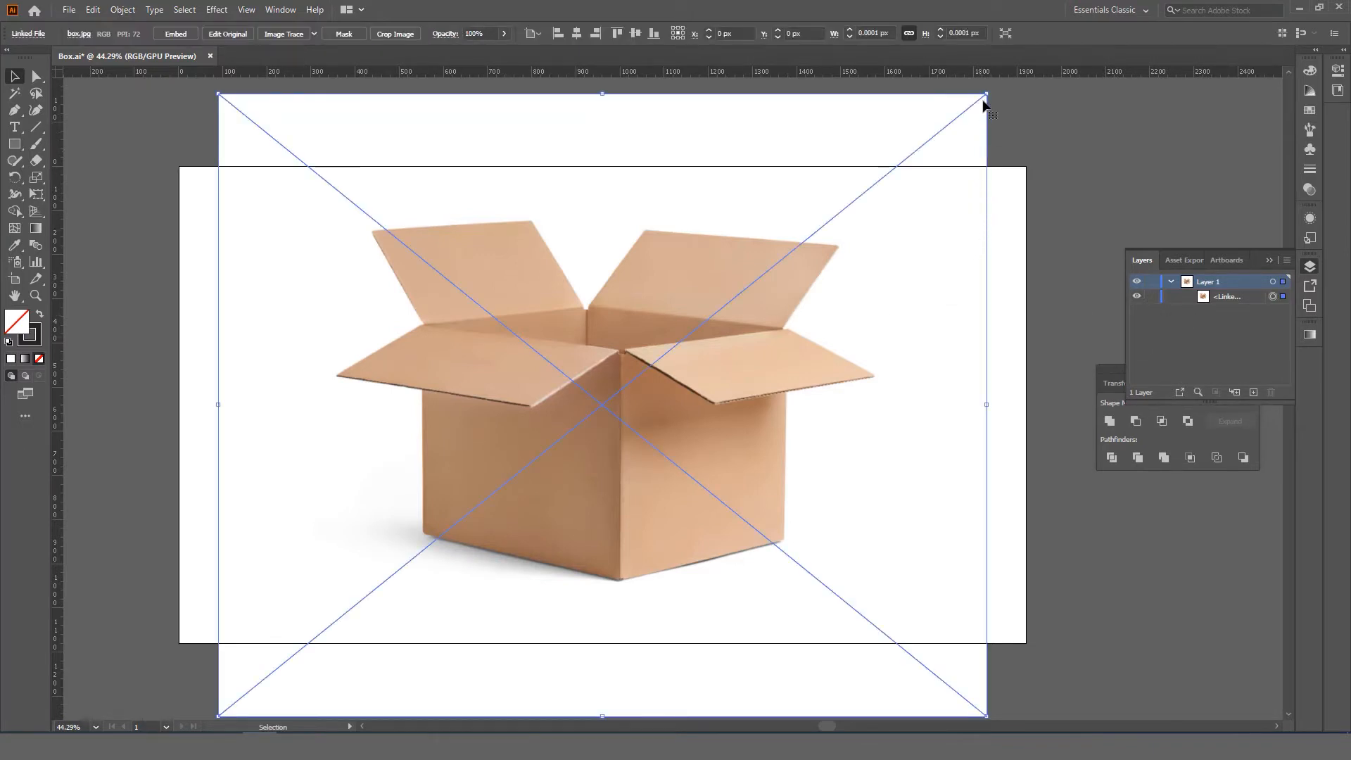
drag(985, 97, 897, 167)
click(1151, 297)
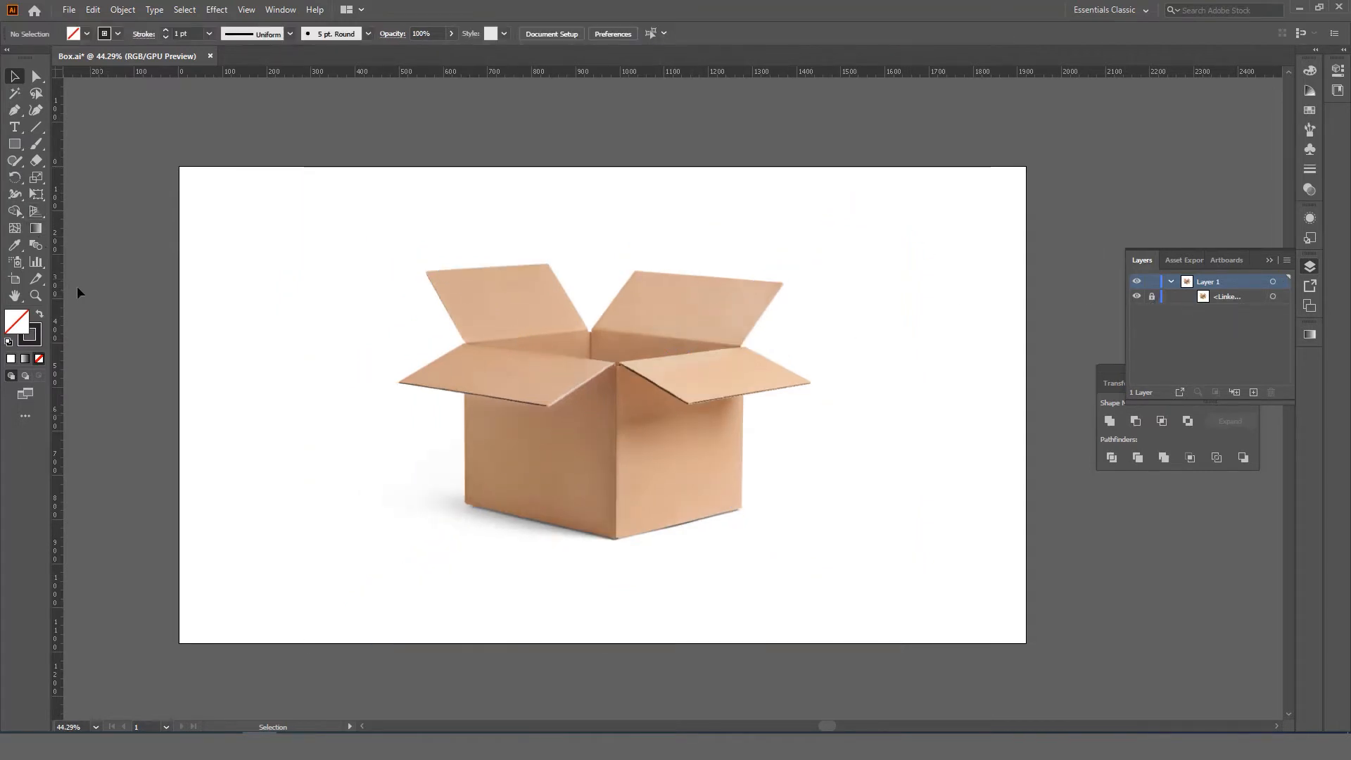
Draw a rectangle about 342 × 444 px over the left front face of the box
key(h)
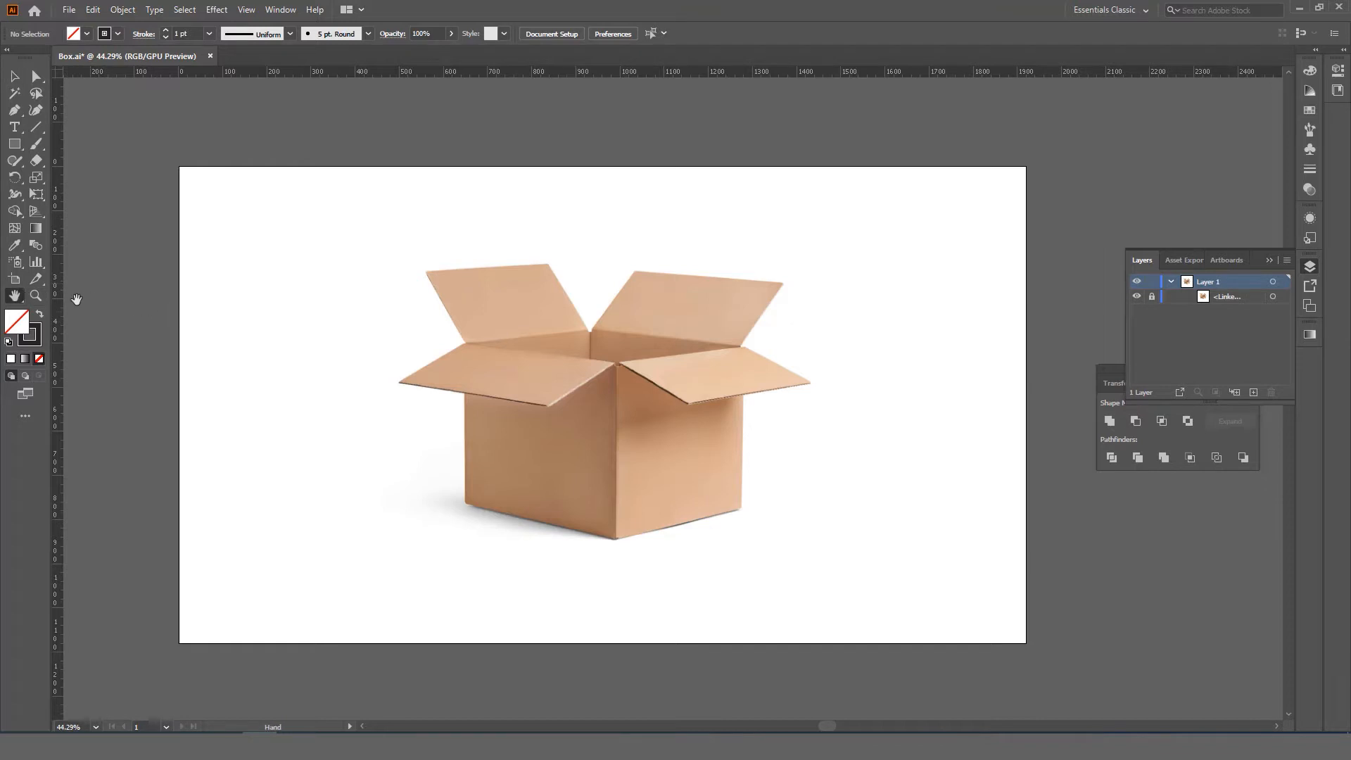
click(42, 298)
drag(492, 413, 516, 449)
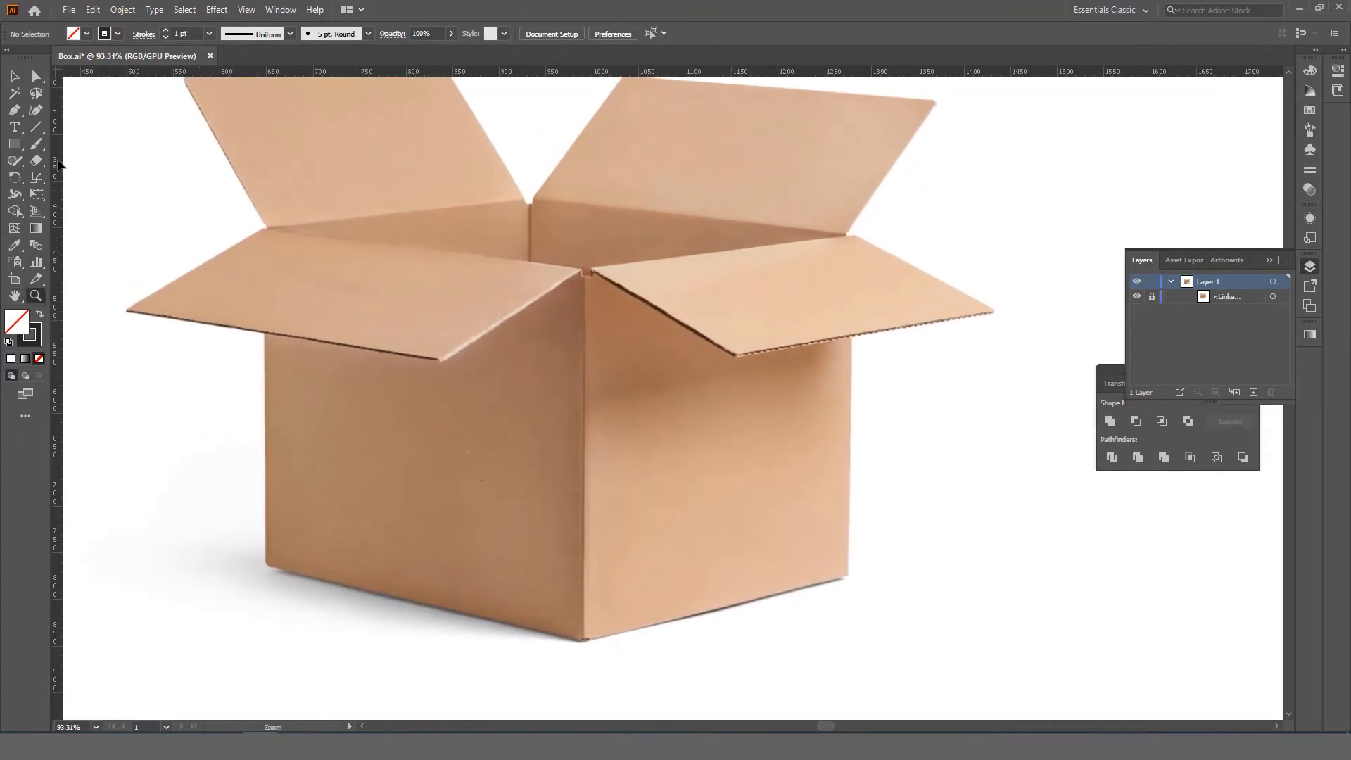
drag(14, 144, 74, 145)
drag(266, 230, 583, 643)
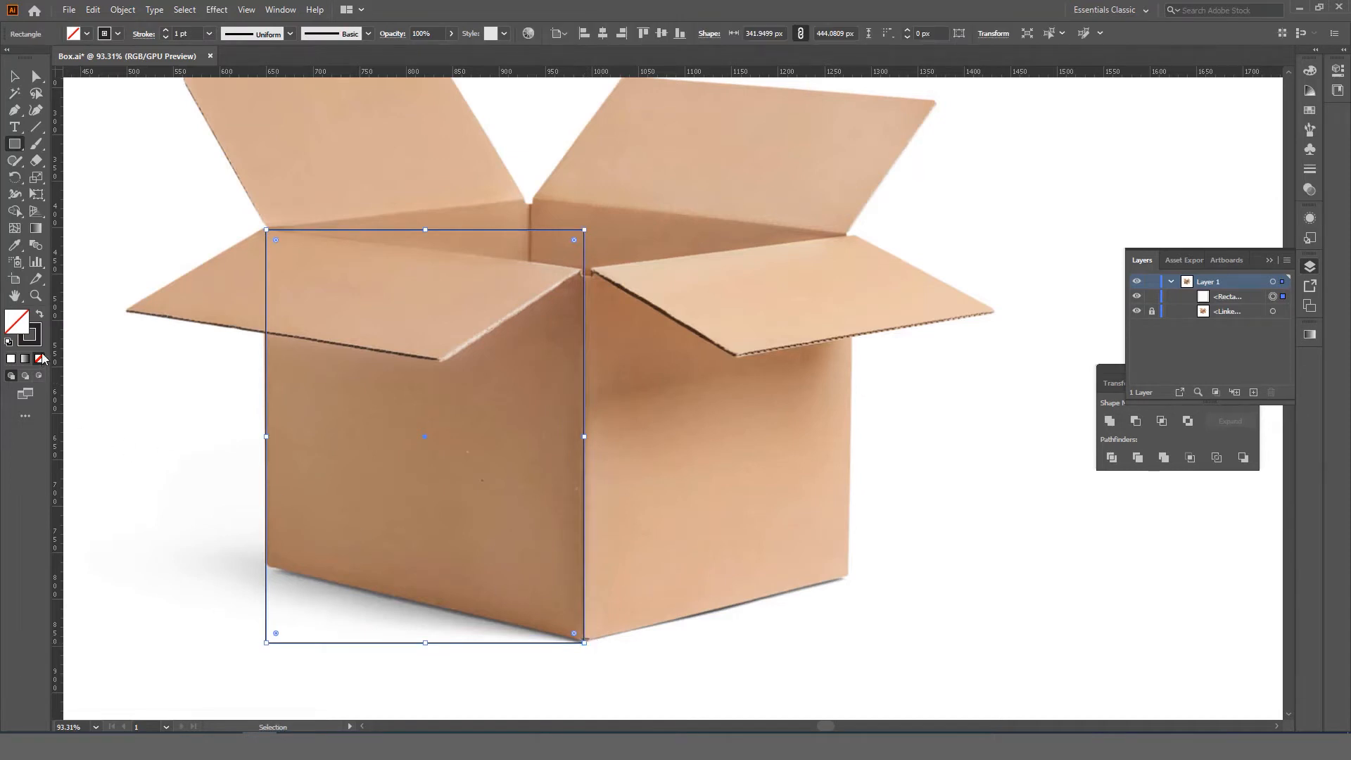
Reshape the left face outline by moving its upper-right and lower-left corners onto the box's edges
click(36, 77)
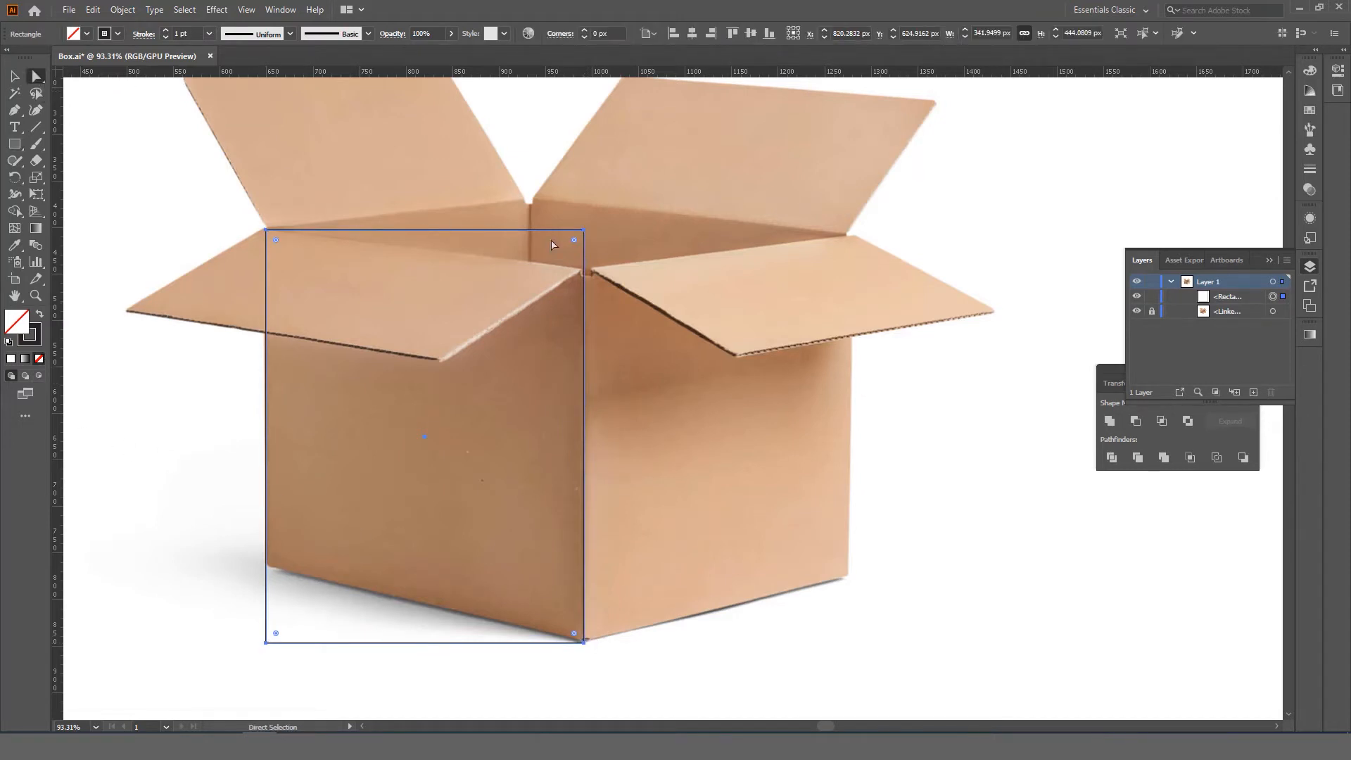
drag(583, 231, 584, 273)
drag(266, 643, 266, 563)
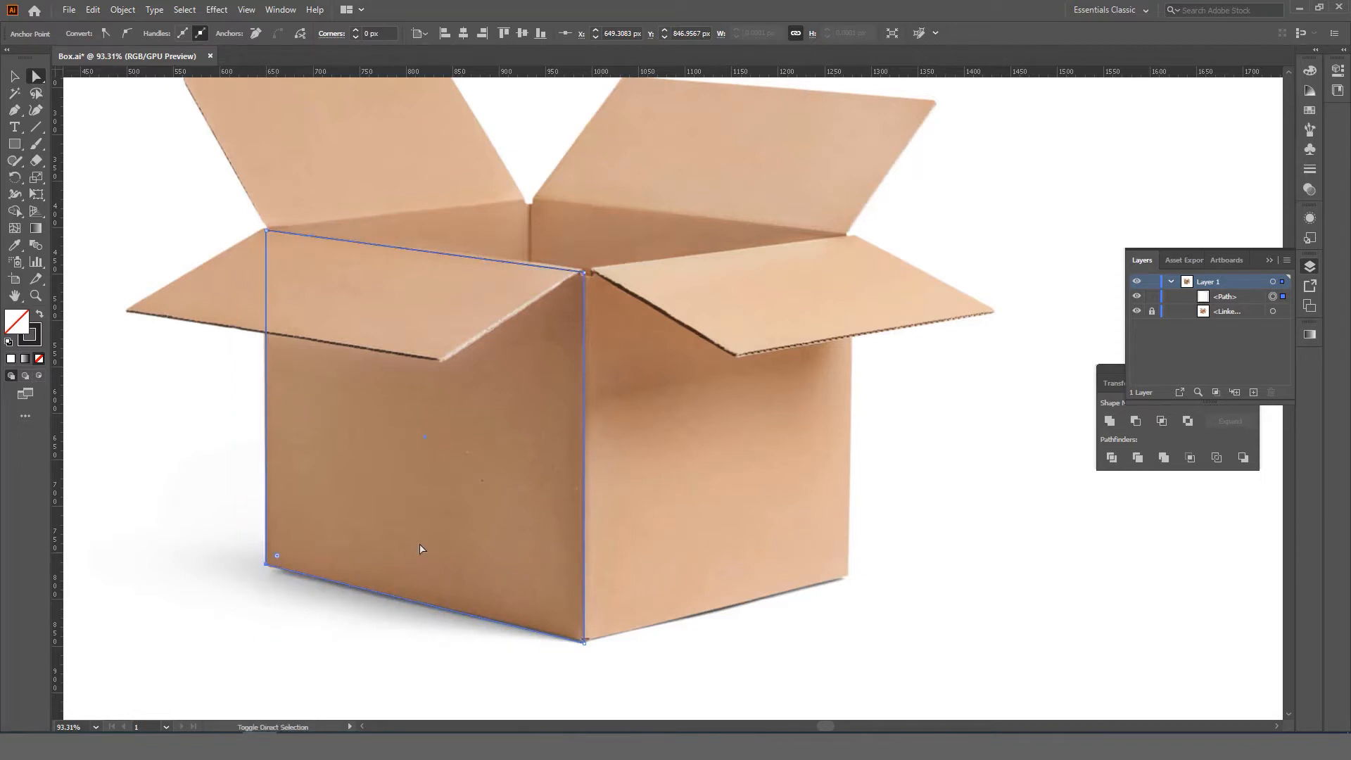
key(z)
drag(432, 530, 368, 528)
drag(472, 483, 355, 494)
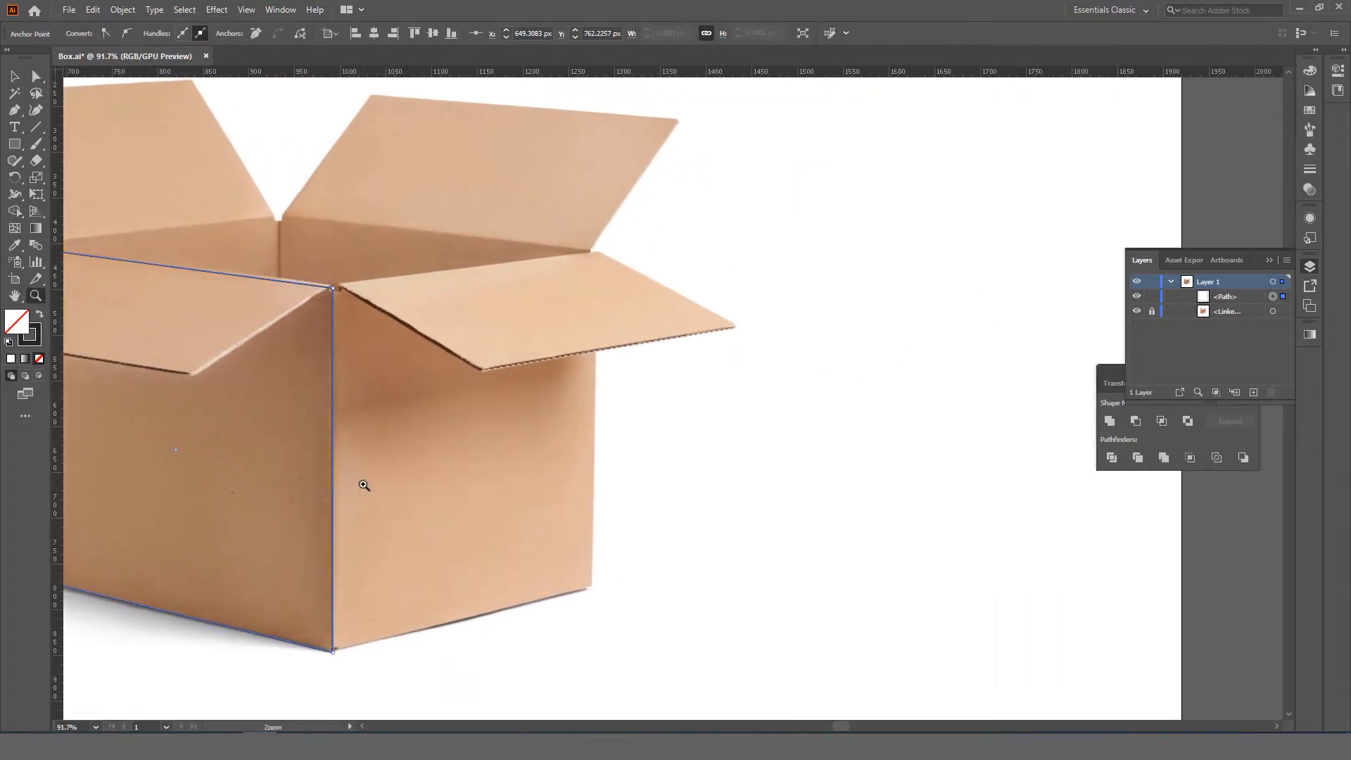
key(a)
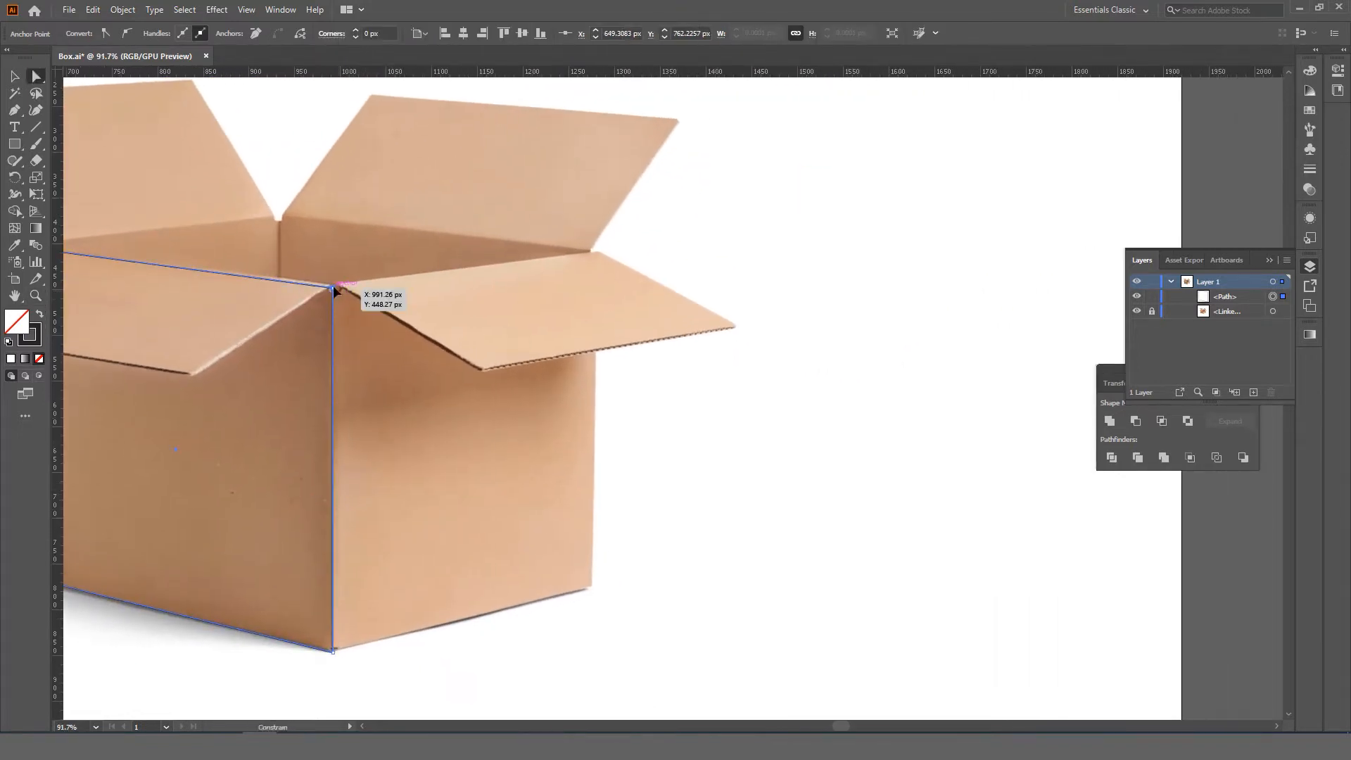
click(334, 288)
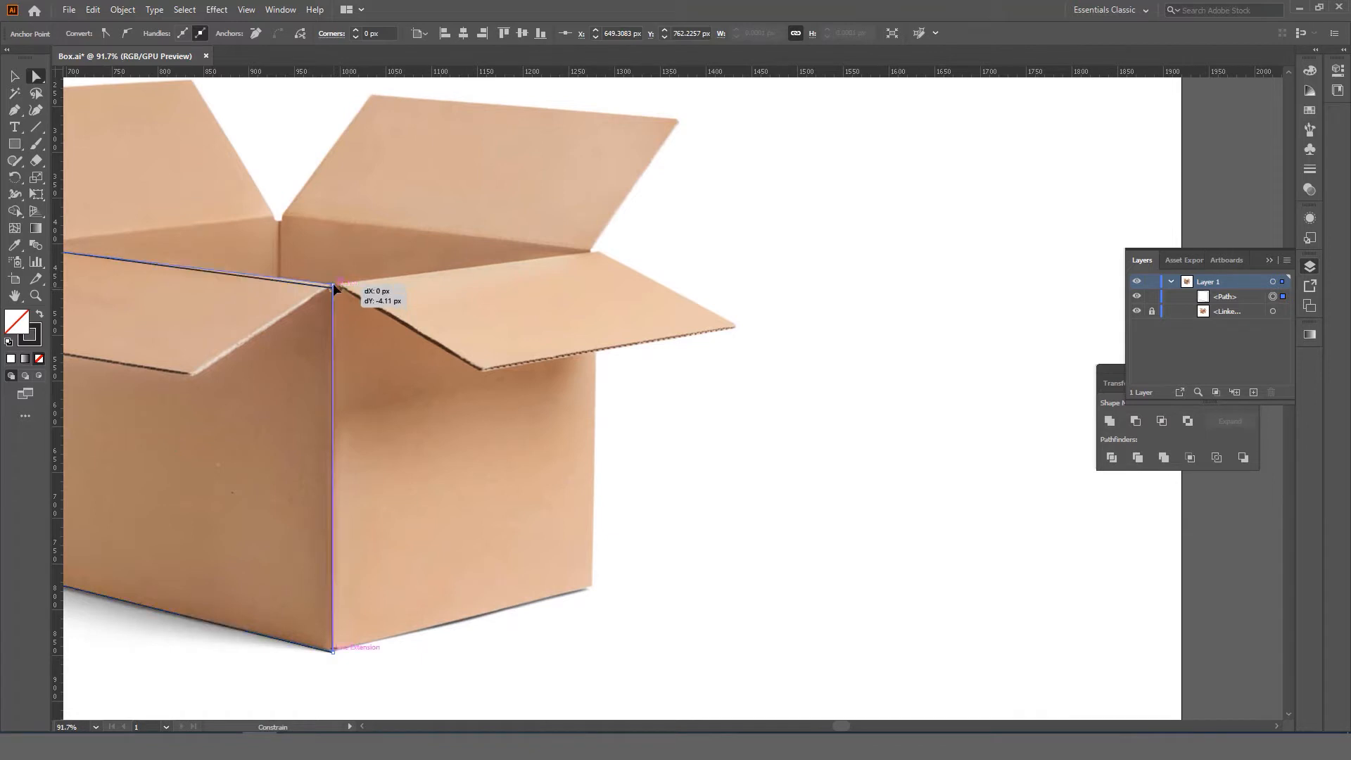
Draw a rectangle about 287 × 477 px over the right front face and move three corners onto that face's edges
click(23, 145)
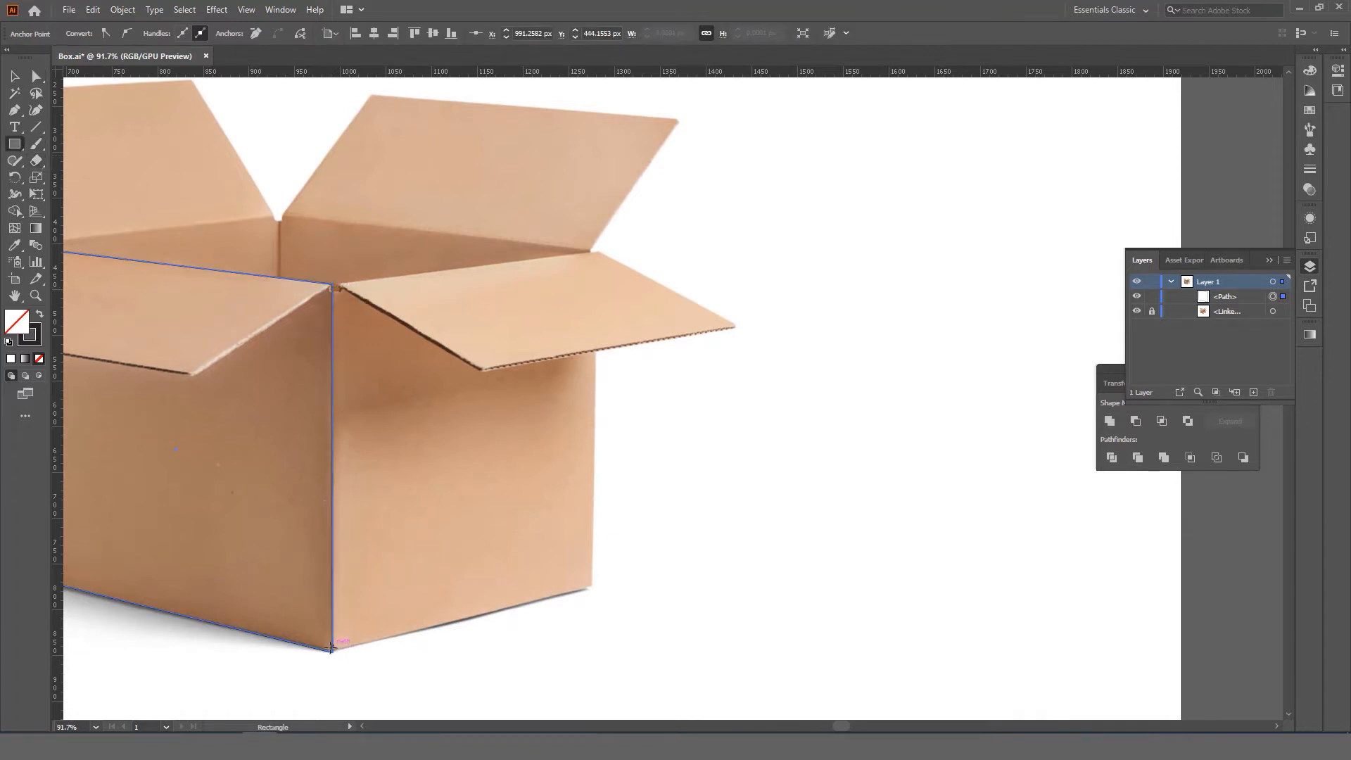
drag(332, 650, 595, 215)
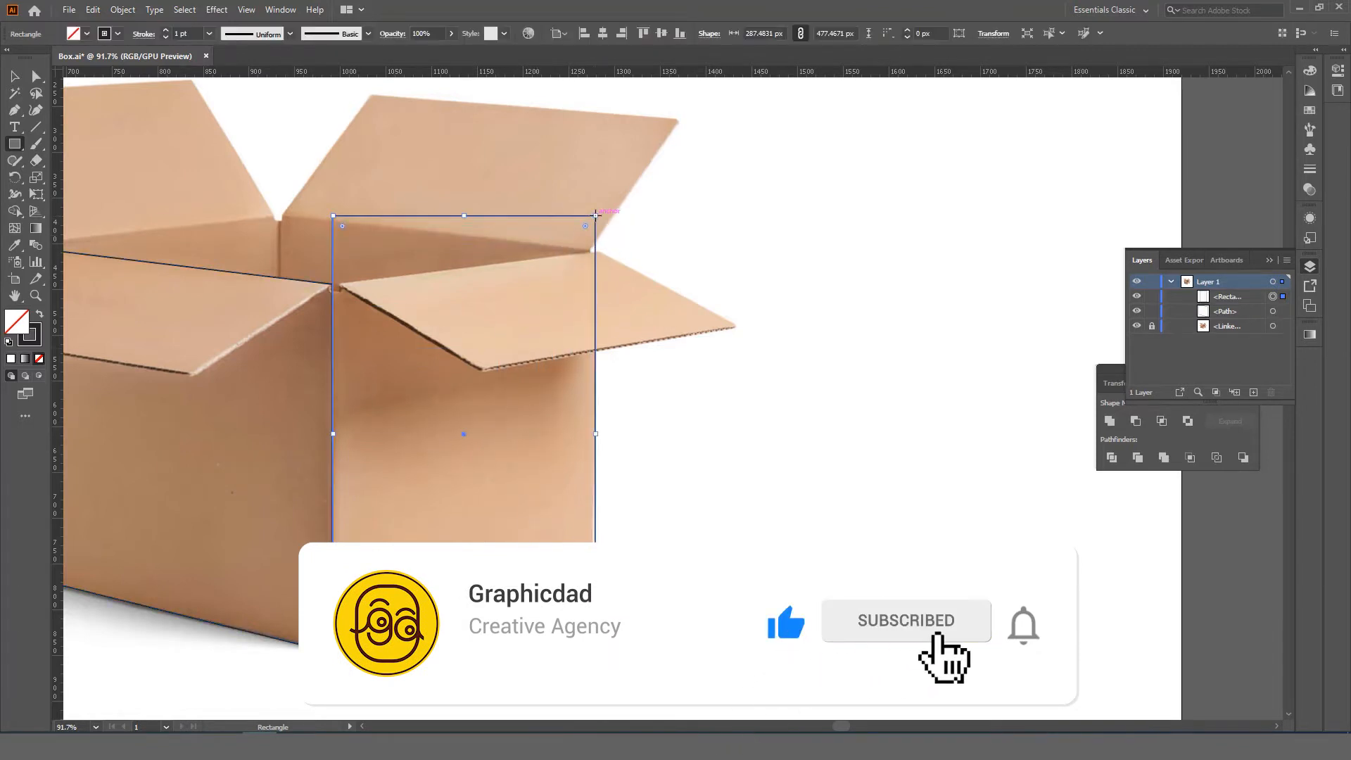
key(a)
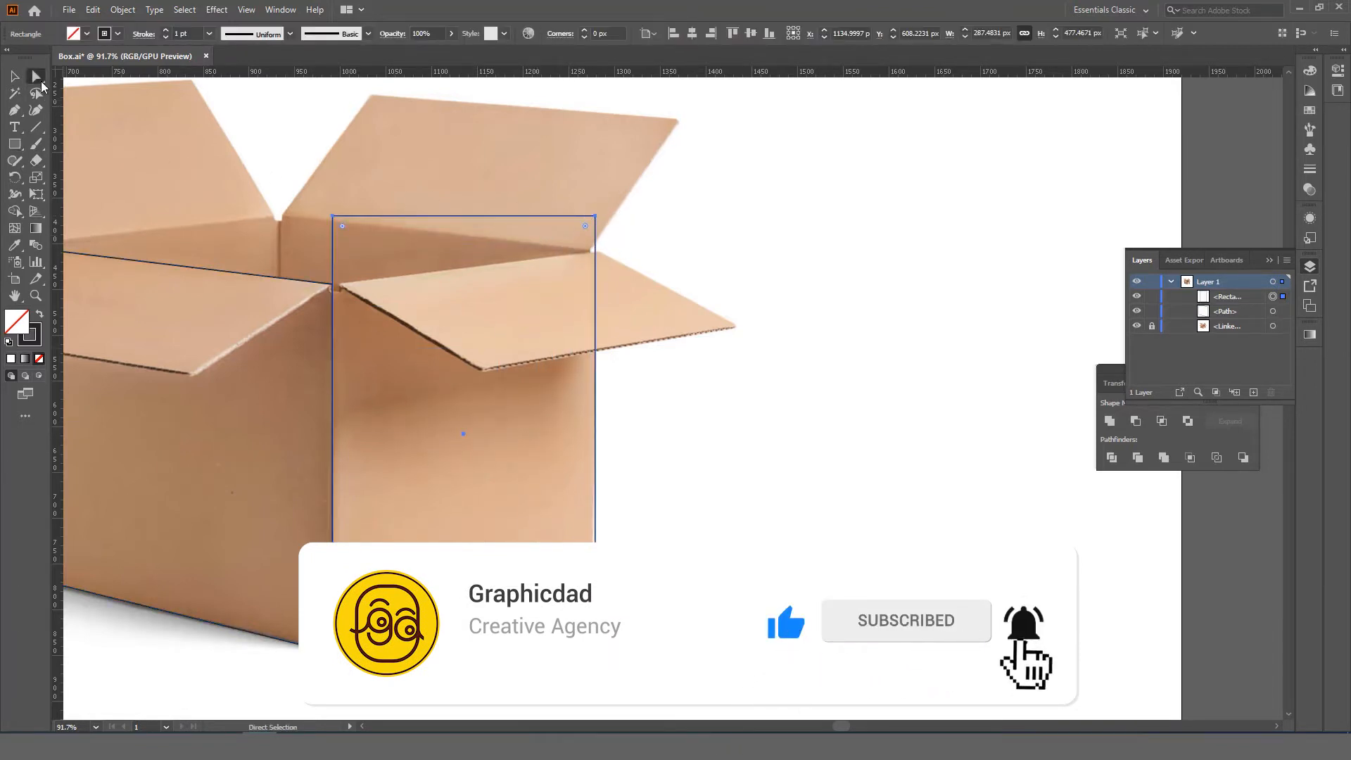
drag(595, 216, 591, 258)
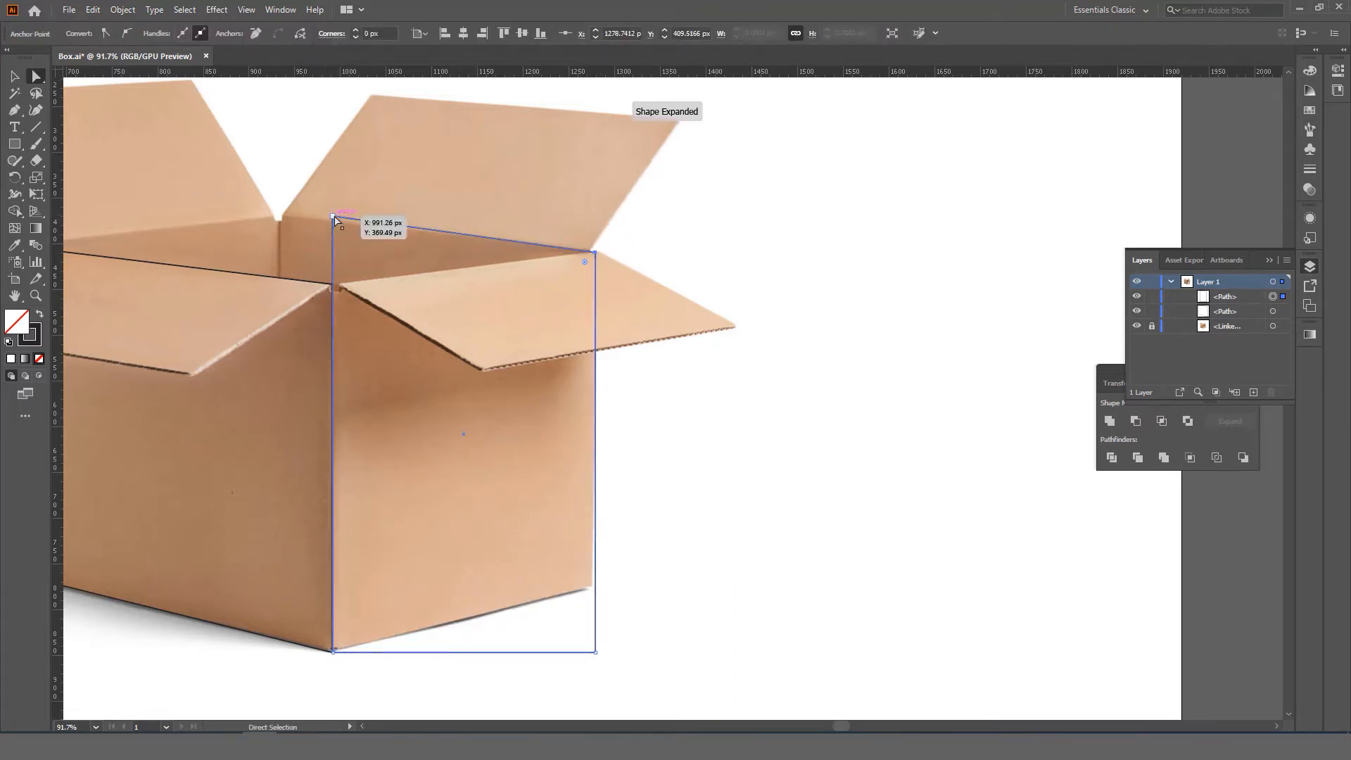
drag(334, 218, 335, 286)
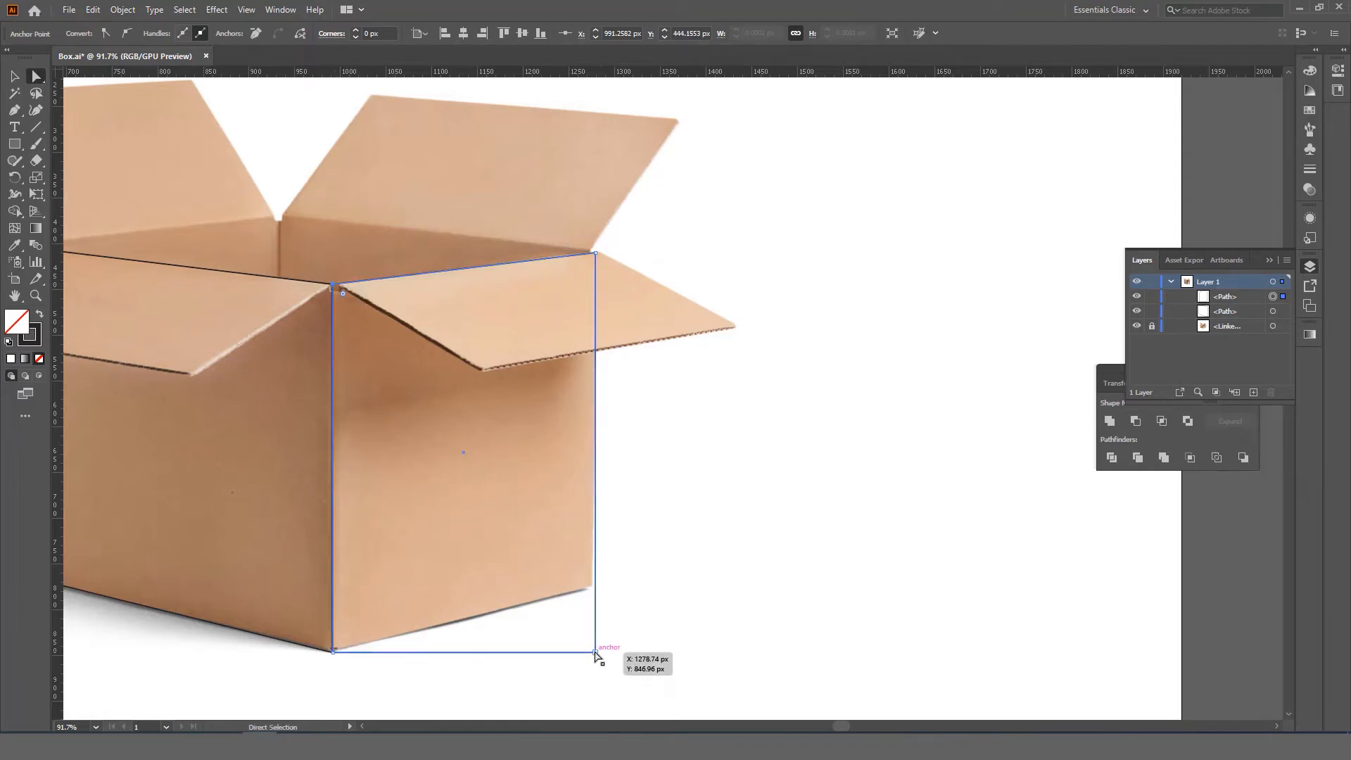
drag(594, 635, 595, 585)
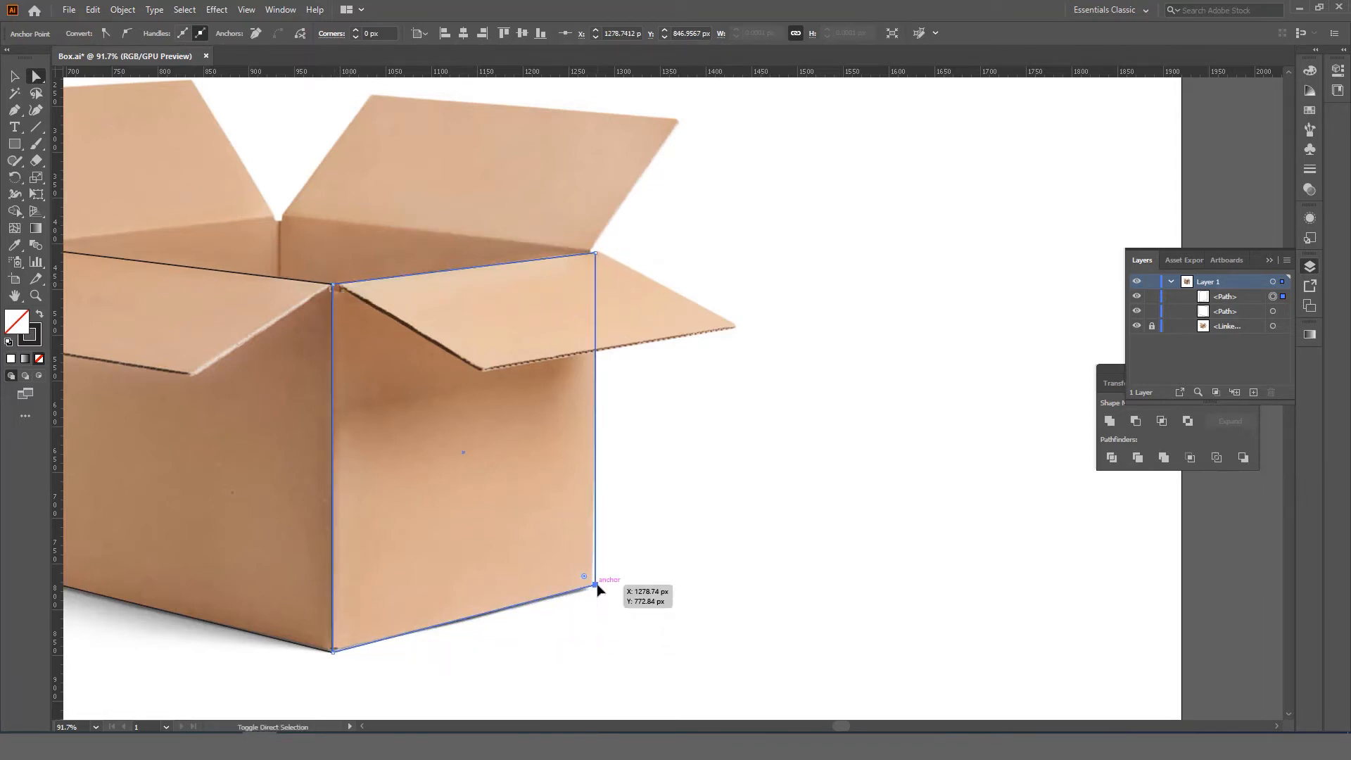
Draw a rectangle about 122 × 104 px near the box opening, rotate it about 45° and place its upper corner on the opening's back corner
scroll(577, 507, down, 3)
scroll(557, 492, up, 5)
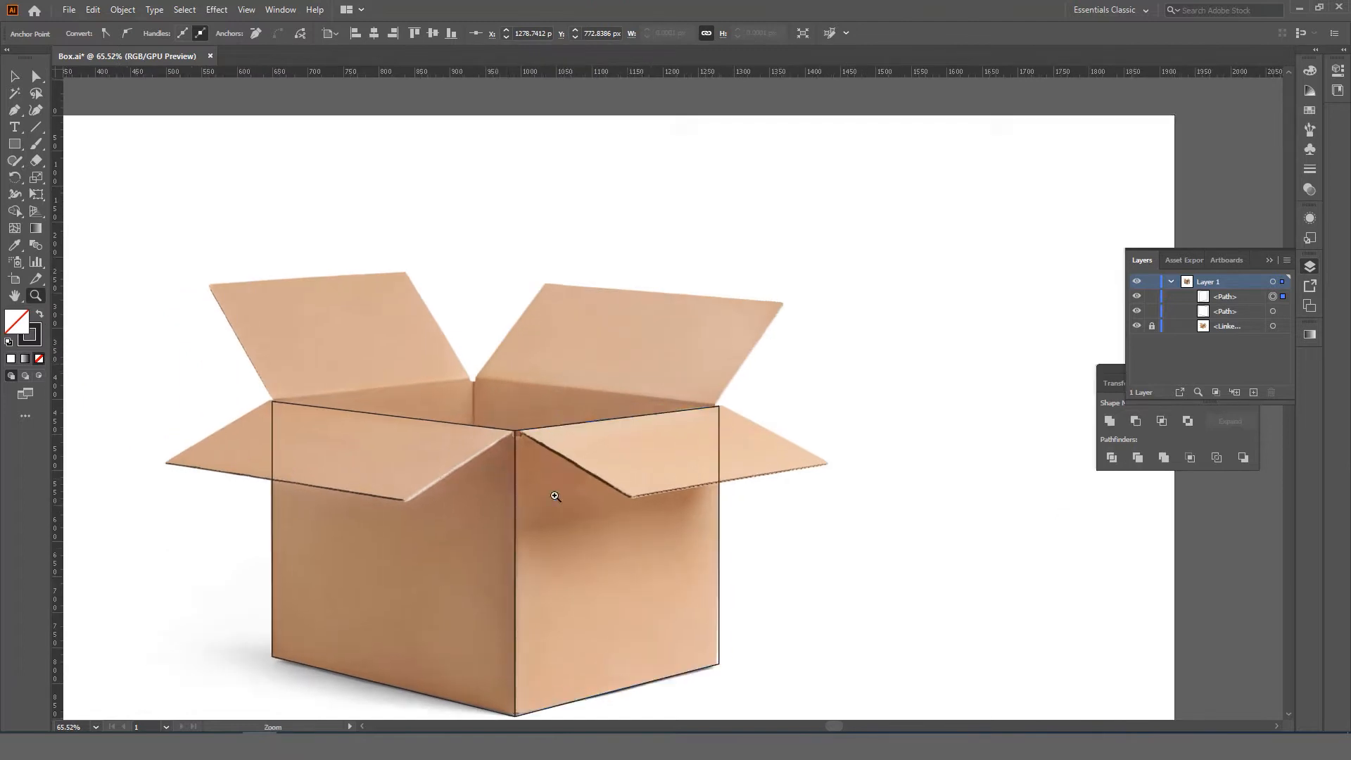
drag(604, 480, 634, 475)
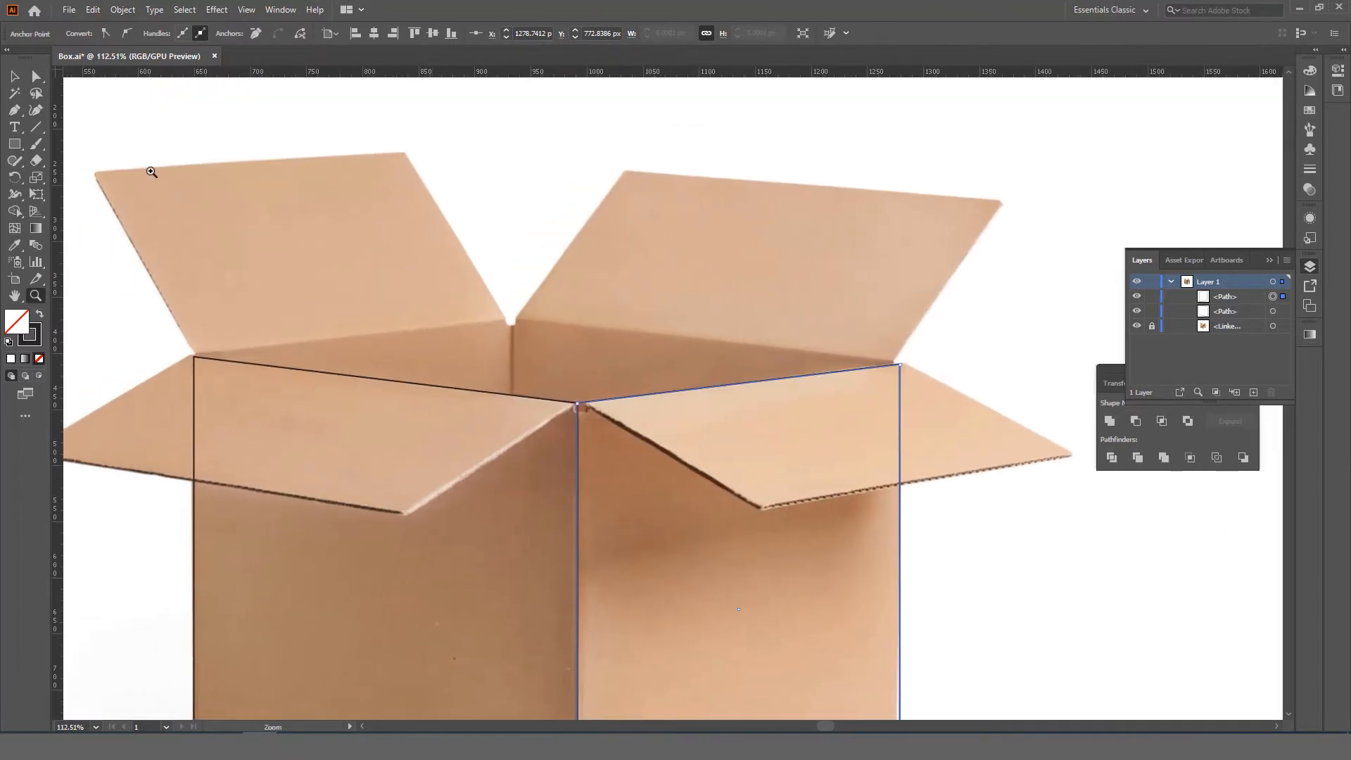
click(14, 145)
drag(430, 361, 567, 478)
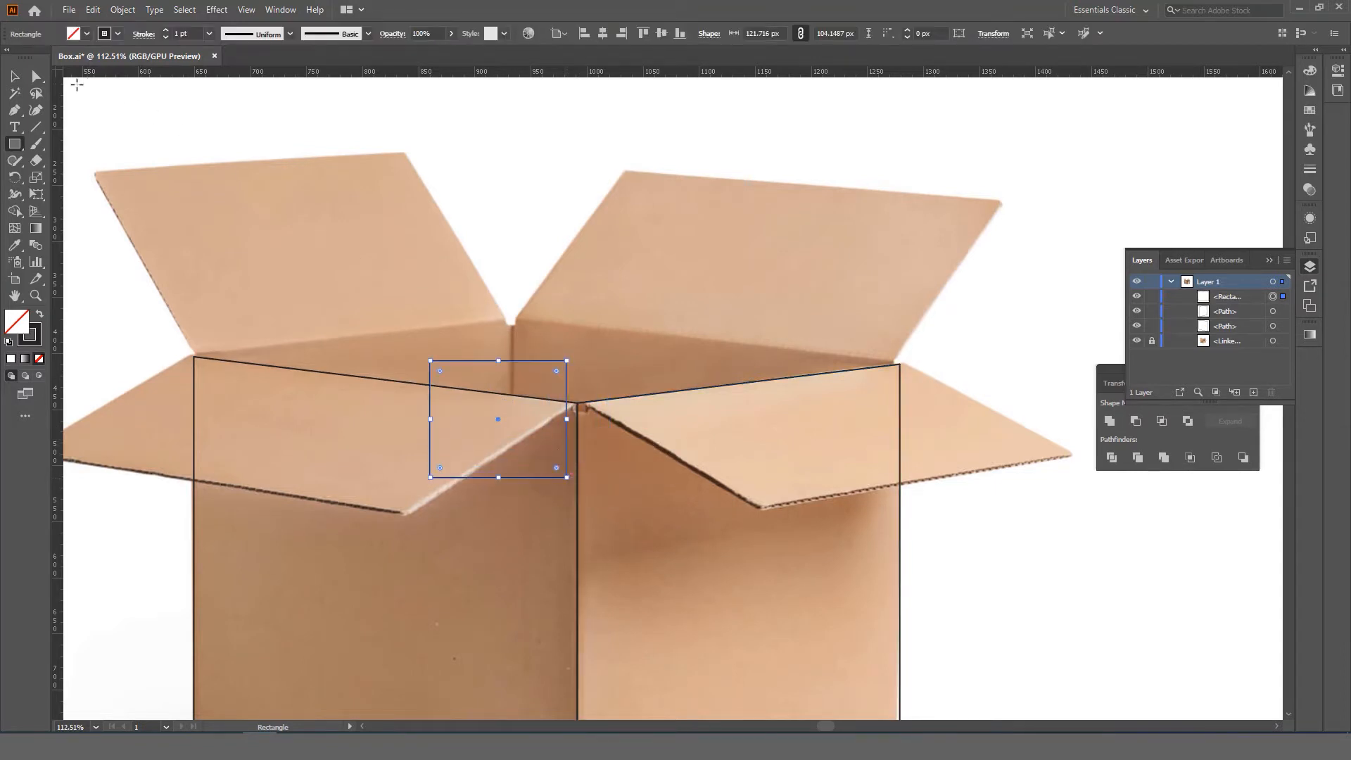
click(14, 75)
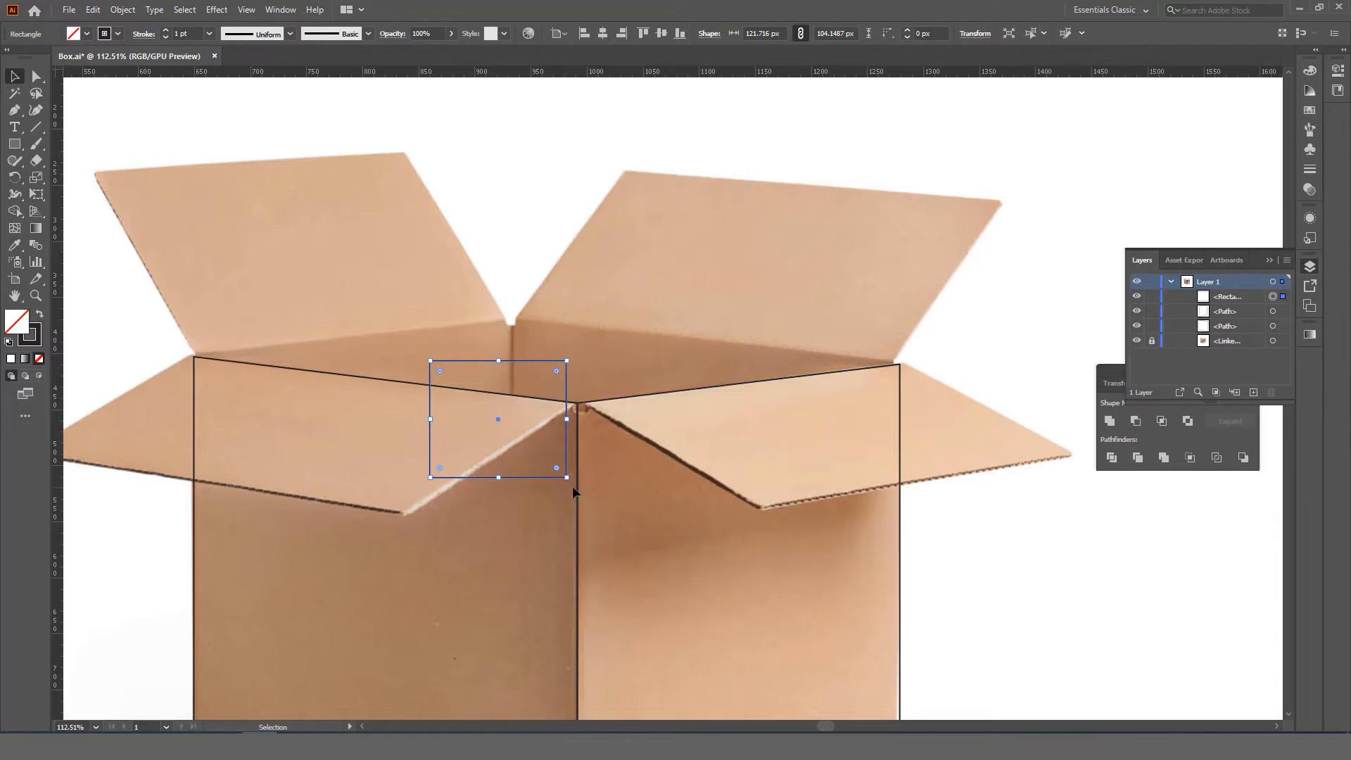
drag(572, 485, 621, 413)
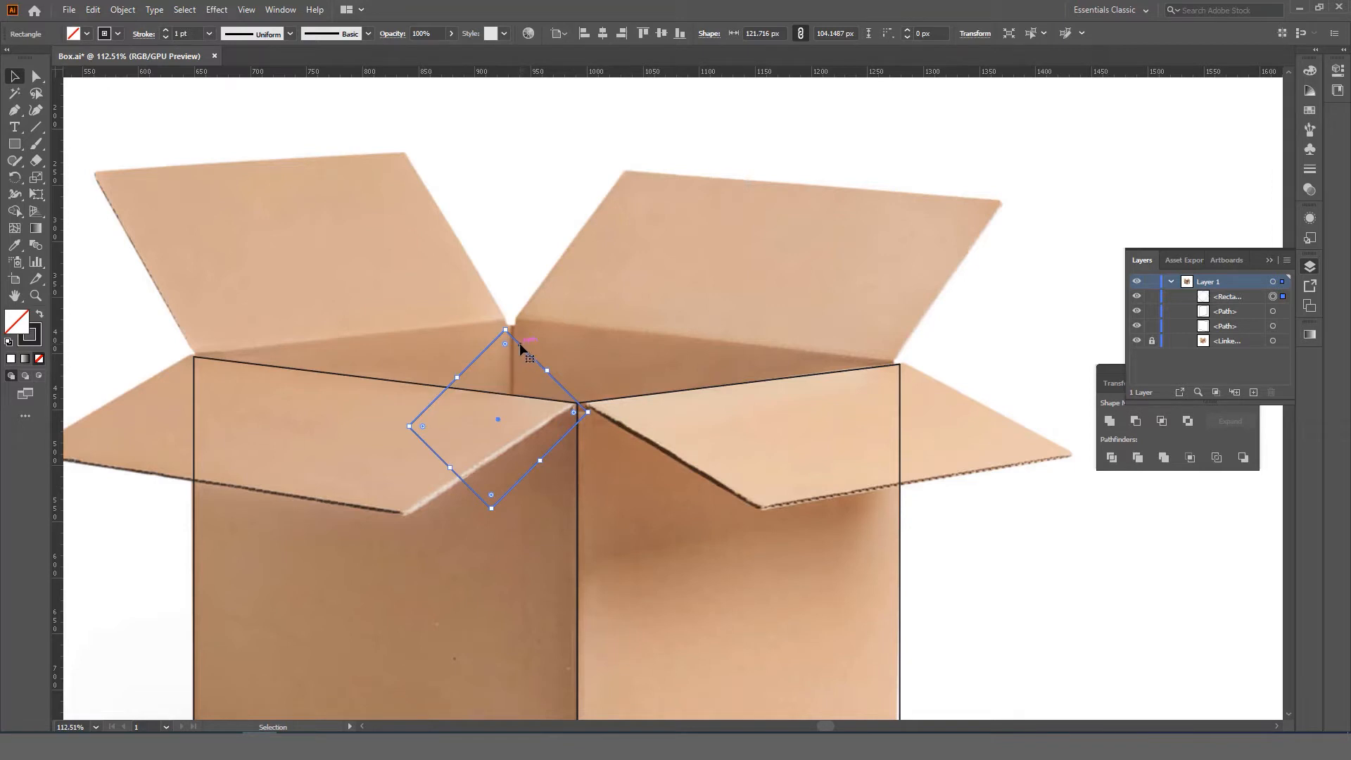
mouse_move(519, 343)
mouse_down()
mouse_move(537, 345)
mouse_move(528, 335)
mouse_up()
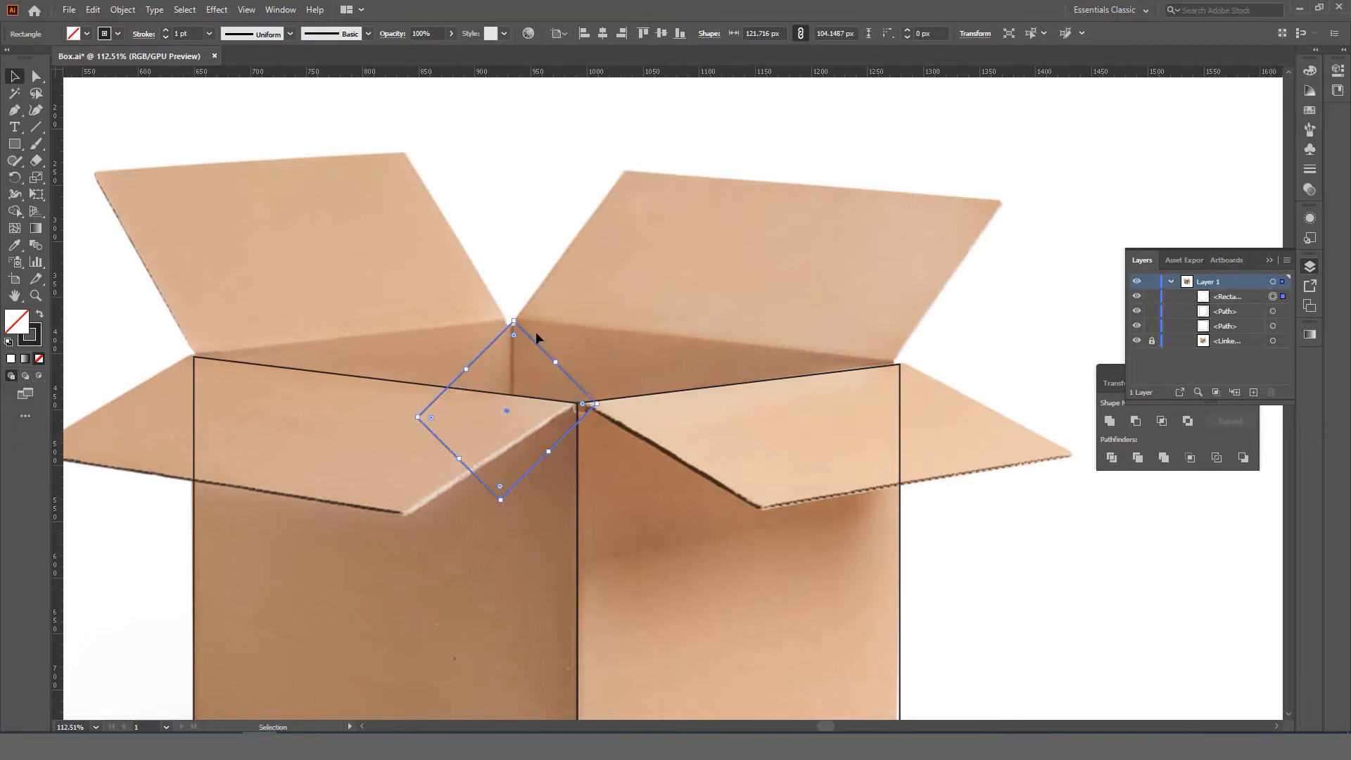
Move the rotated rectangle's left, right and lower corners onto the matching corners of the box opening
click(36, 76)
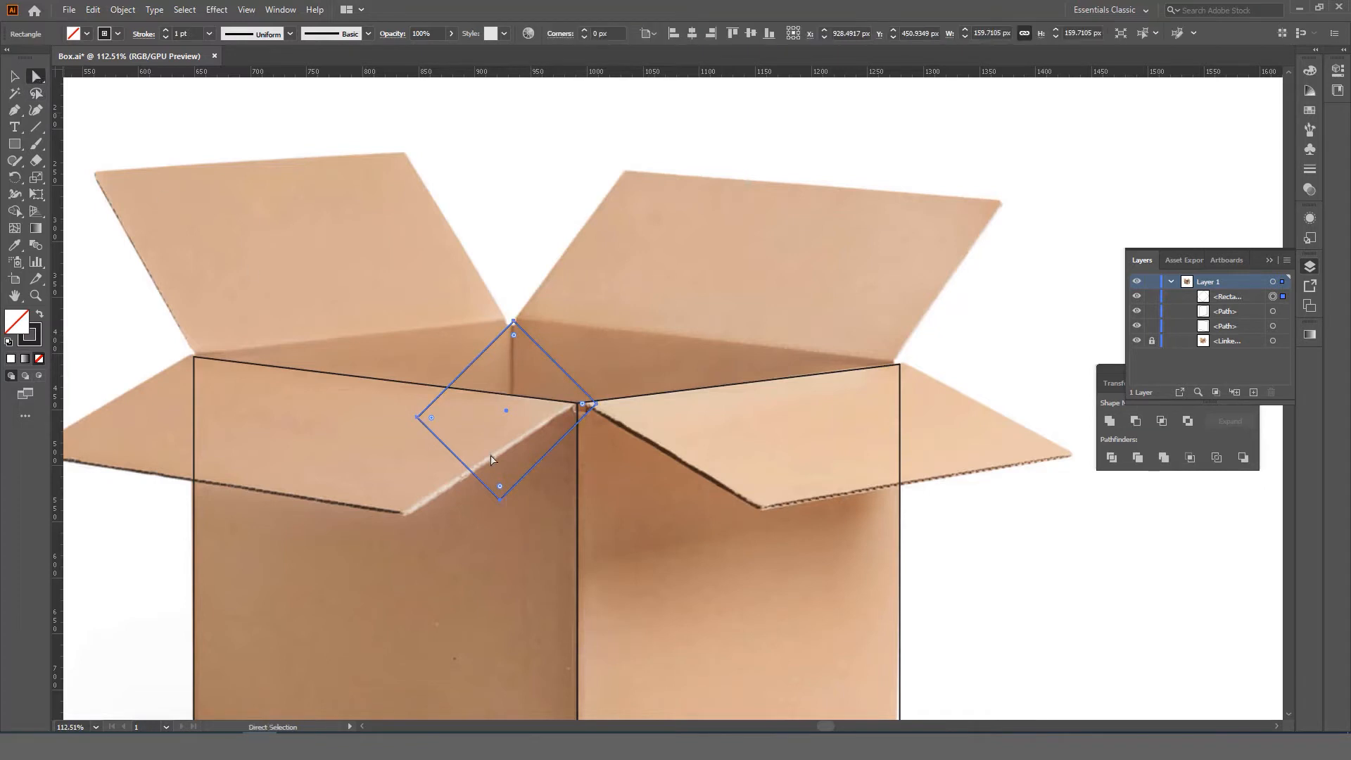
drag(417, 419, 194, 359)
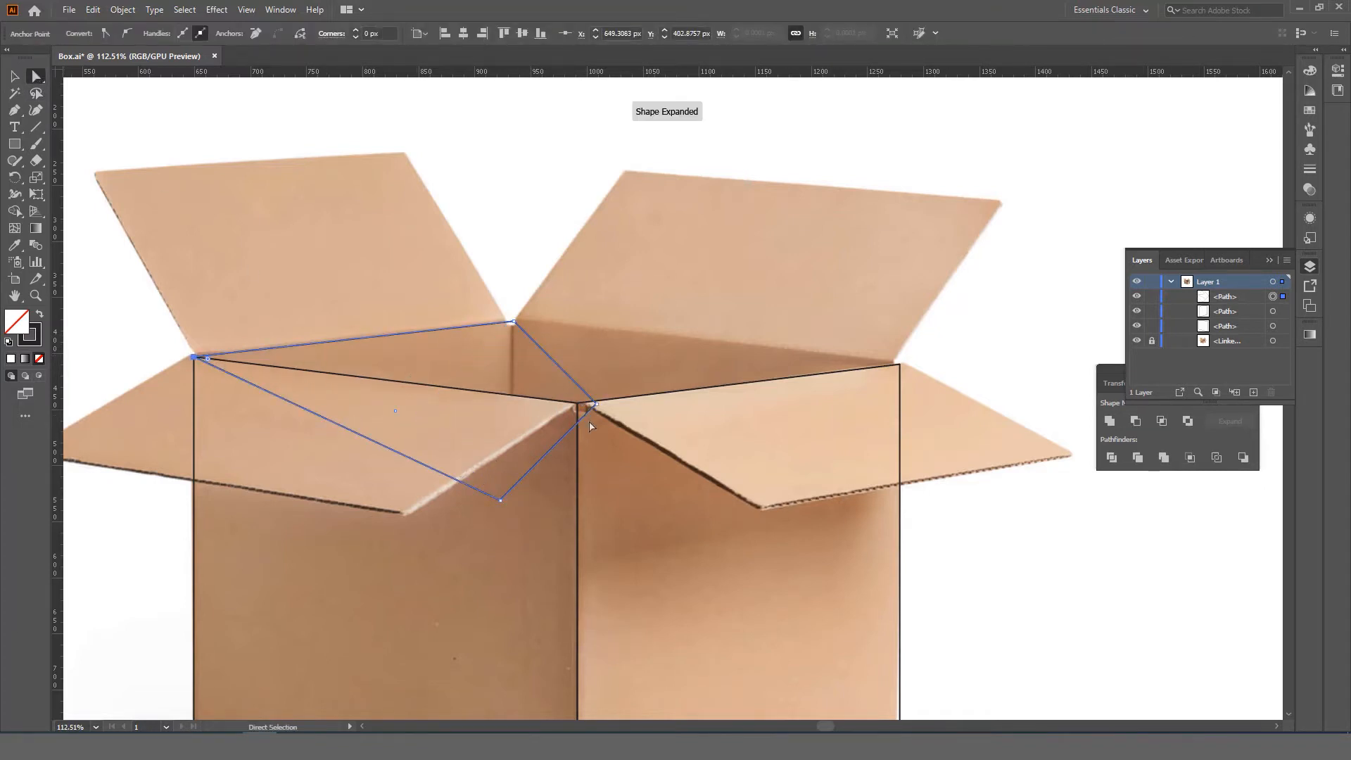
drag(596, 406, 901, 364)
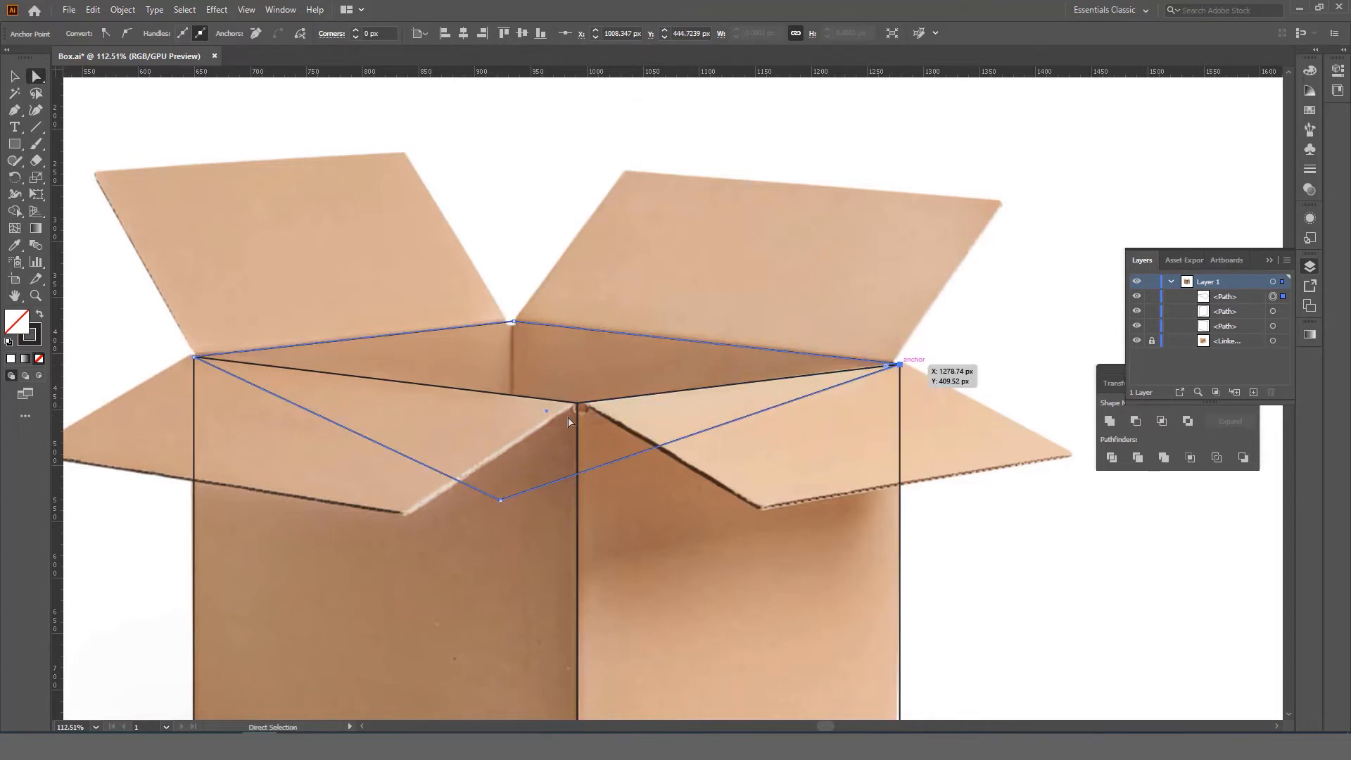
drag(516, 498, 577, 406)
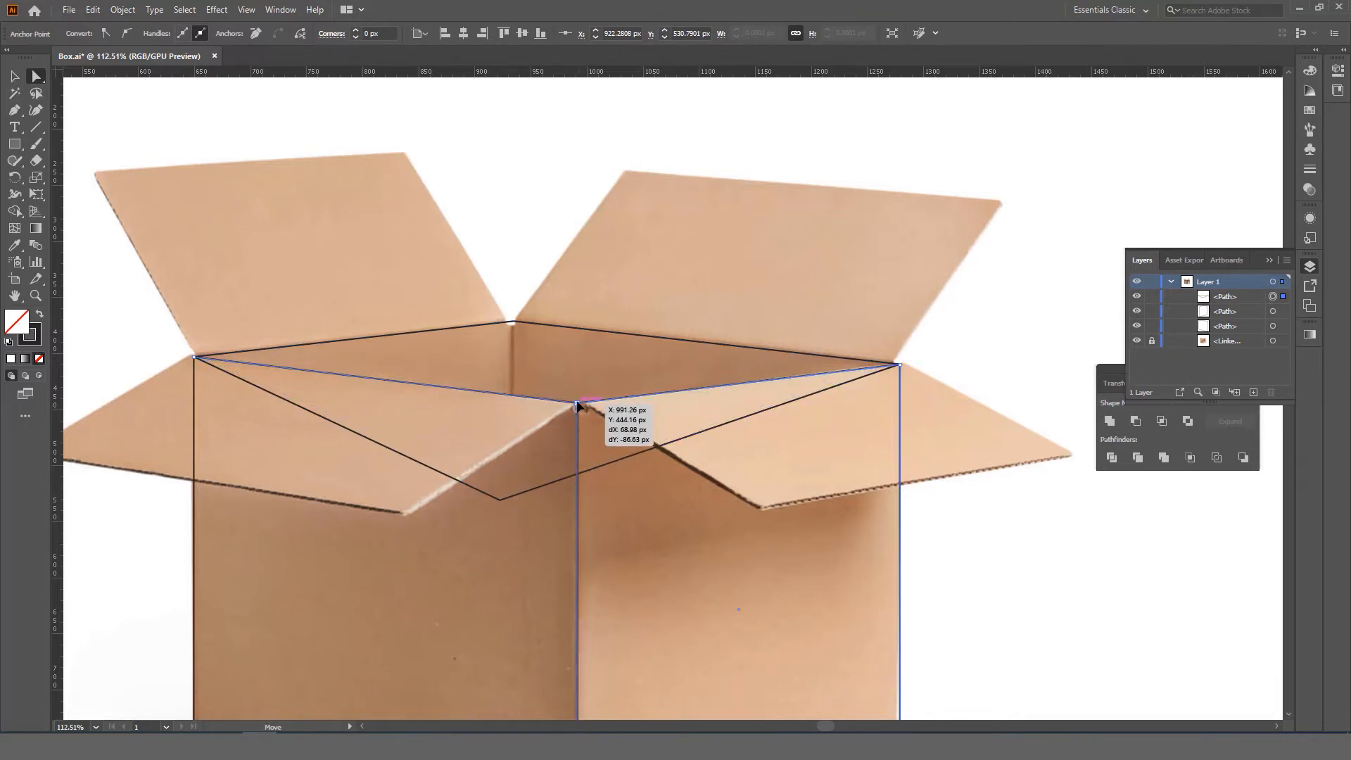
Draw a rectangle about 260 × 124 px over the front-left flap and move all four corners onto the flap's corners
drag(577, 405, 742, 362)
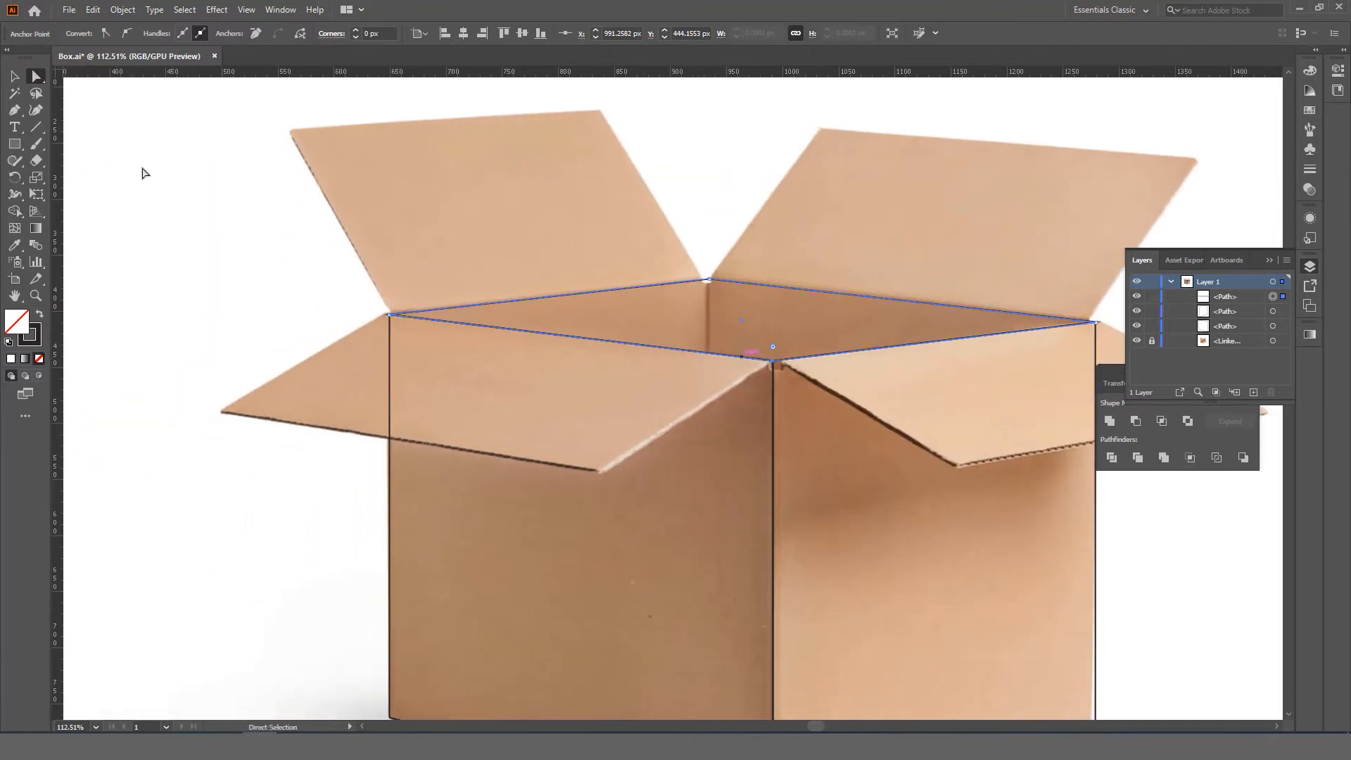
click(14, 144)
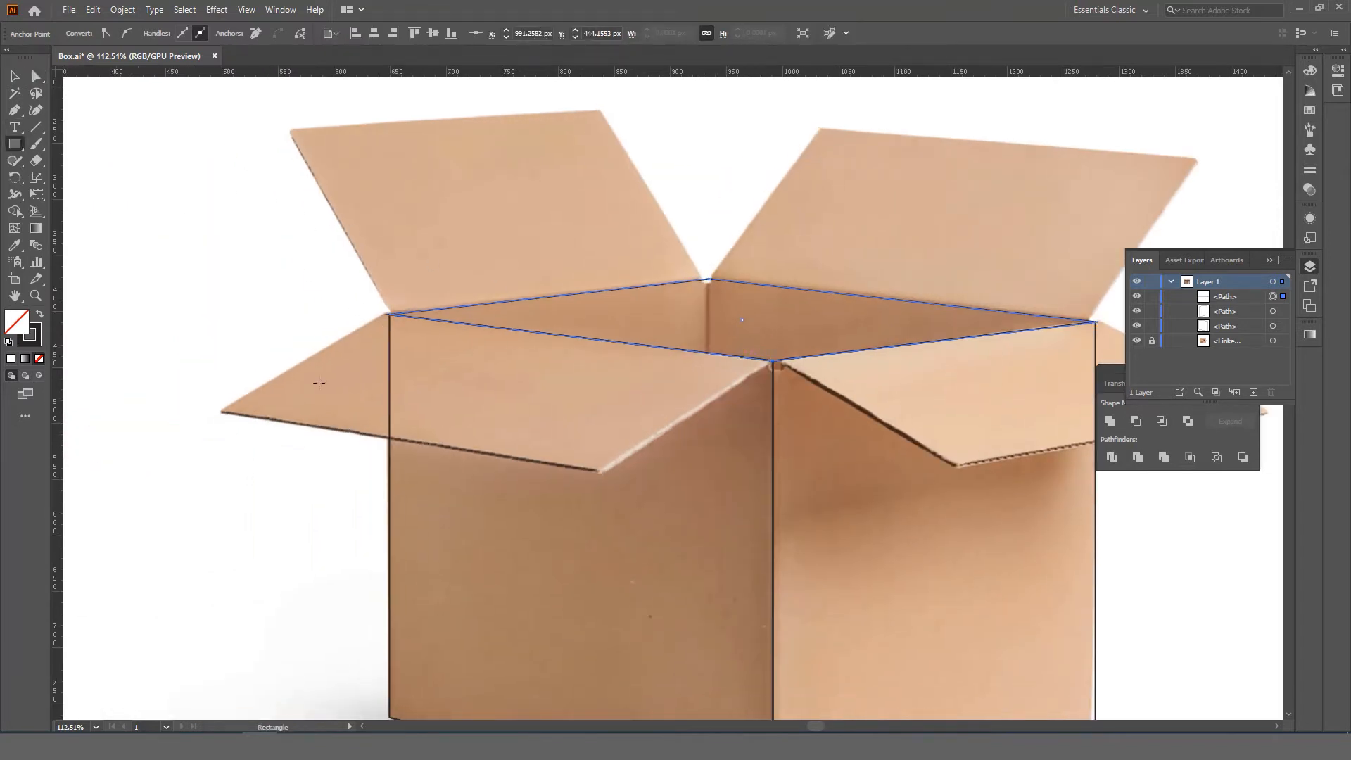
drag(319, 382, 611, 520)
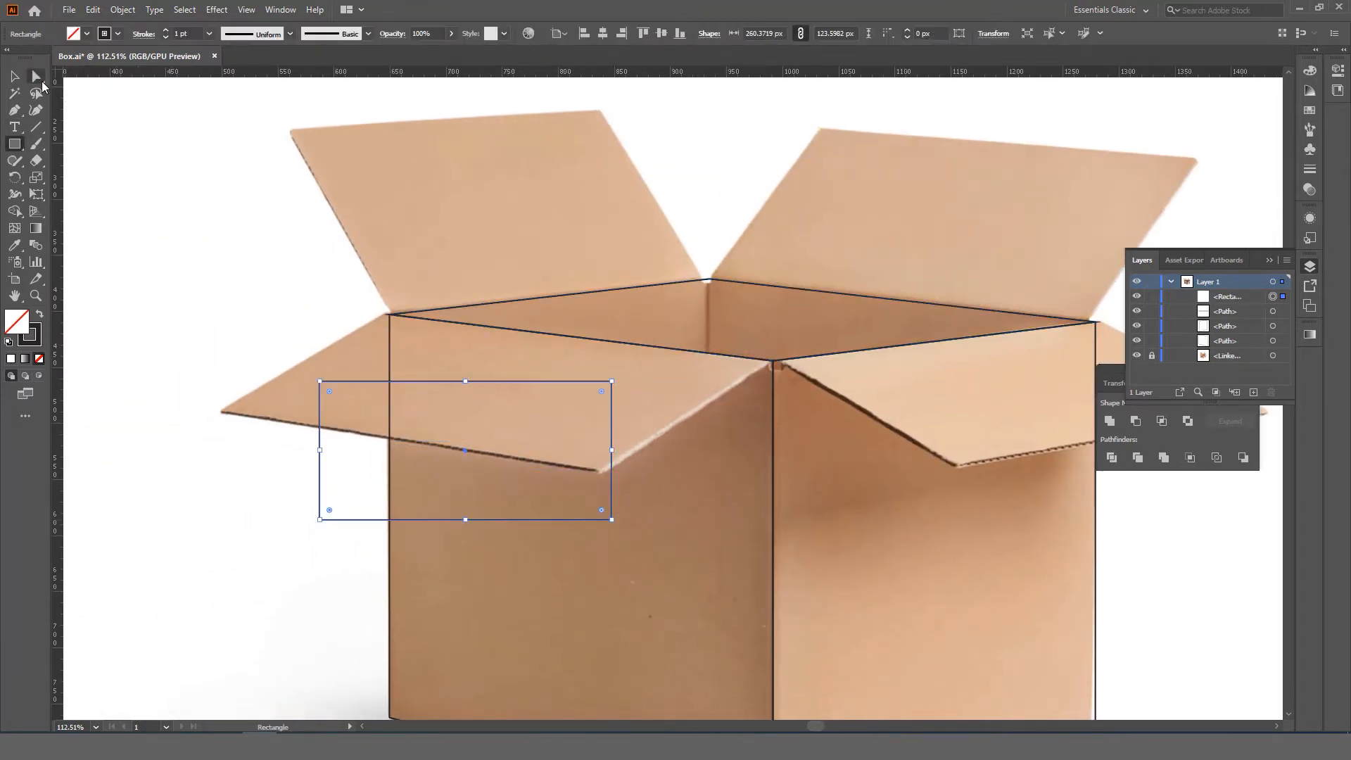
click(40, 83)
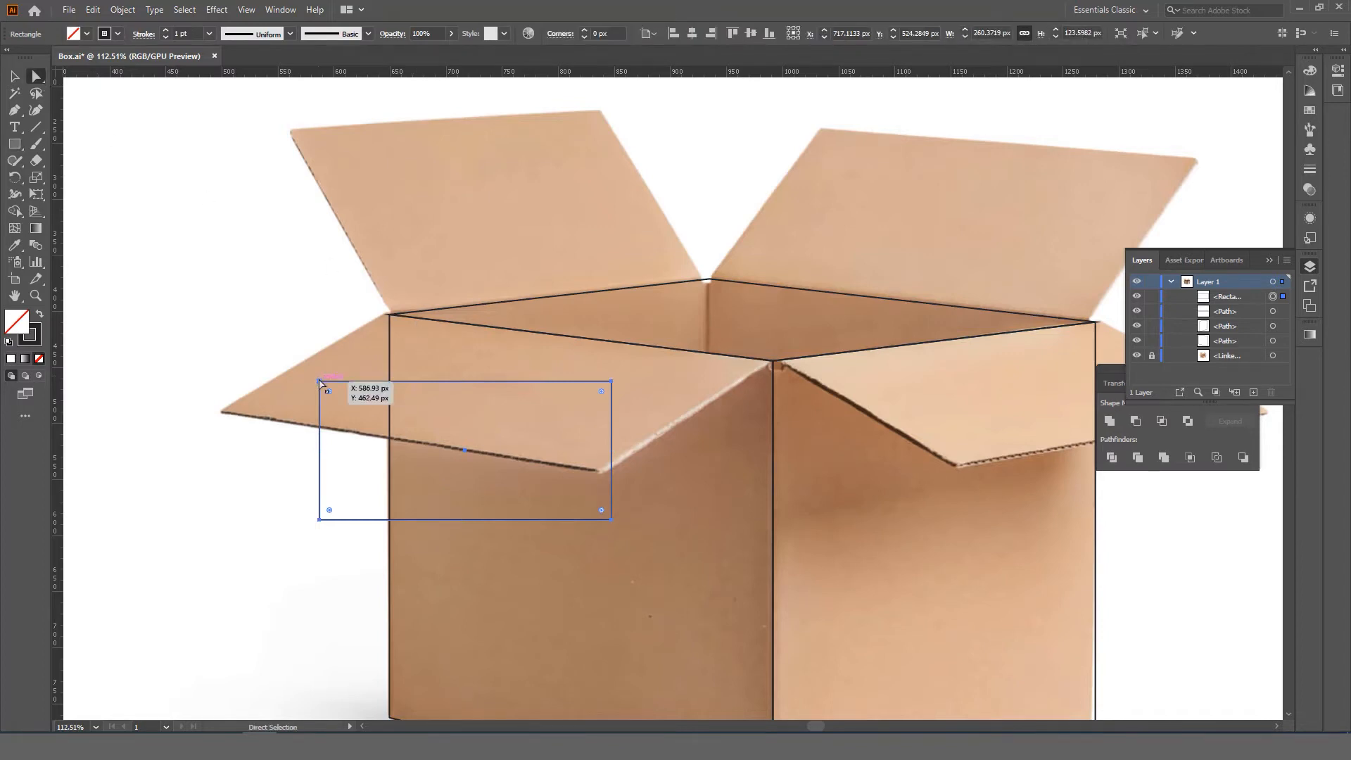
drag(320, 381, 389, 314)
drag(321, 523, 224, 410)
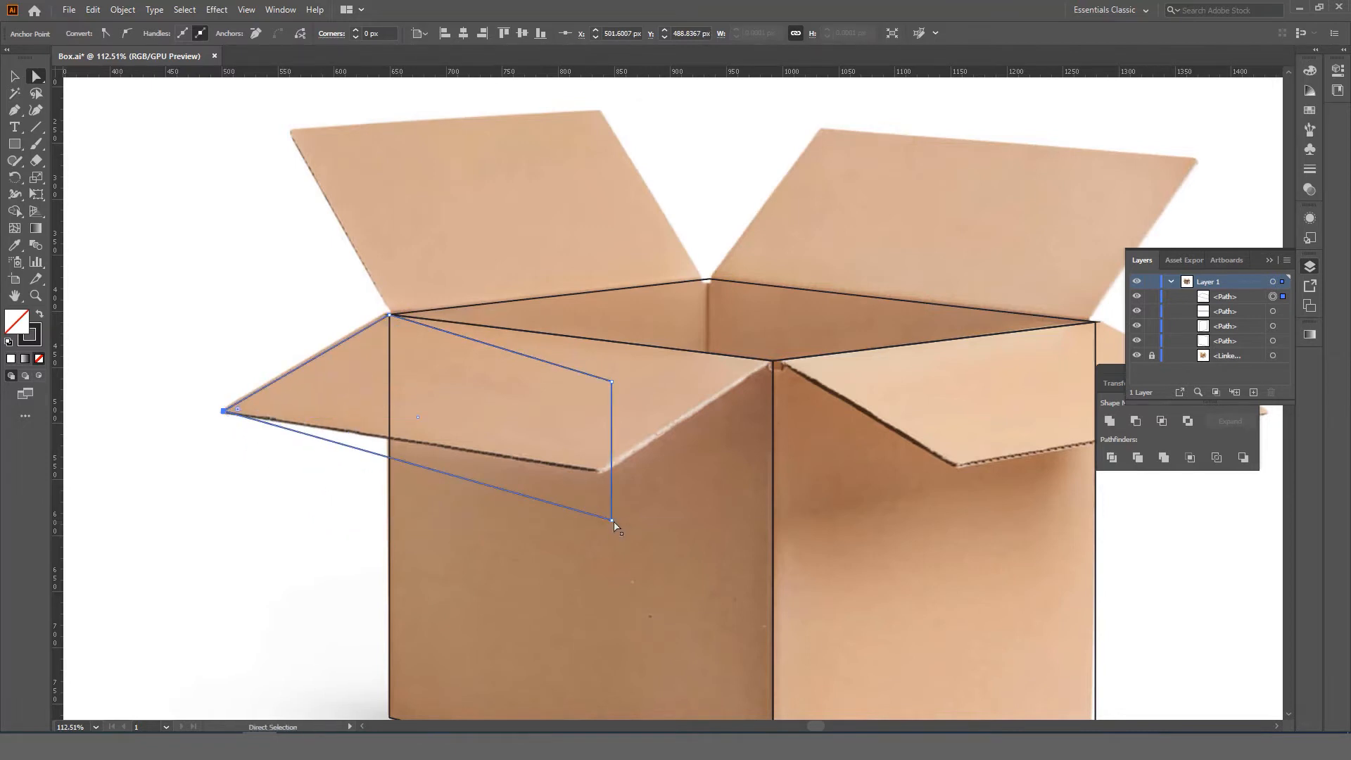
drag(612, 520, 600, 467)
drag(612, 382, 685, 478)
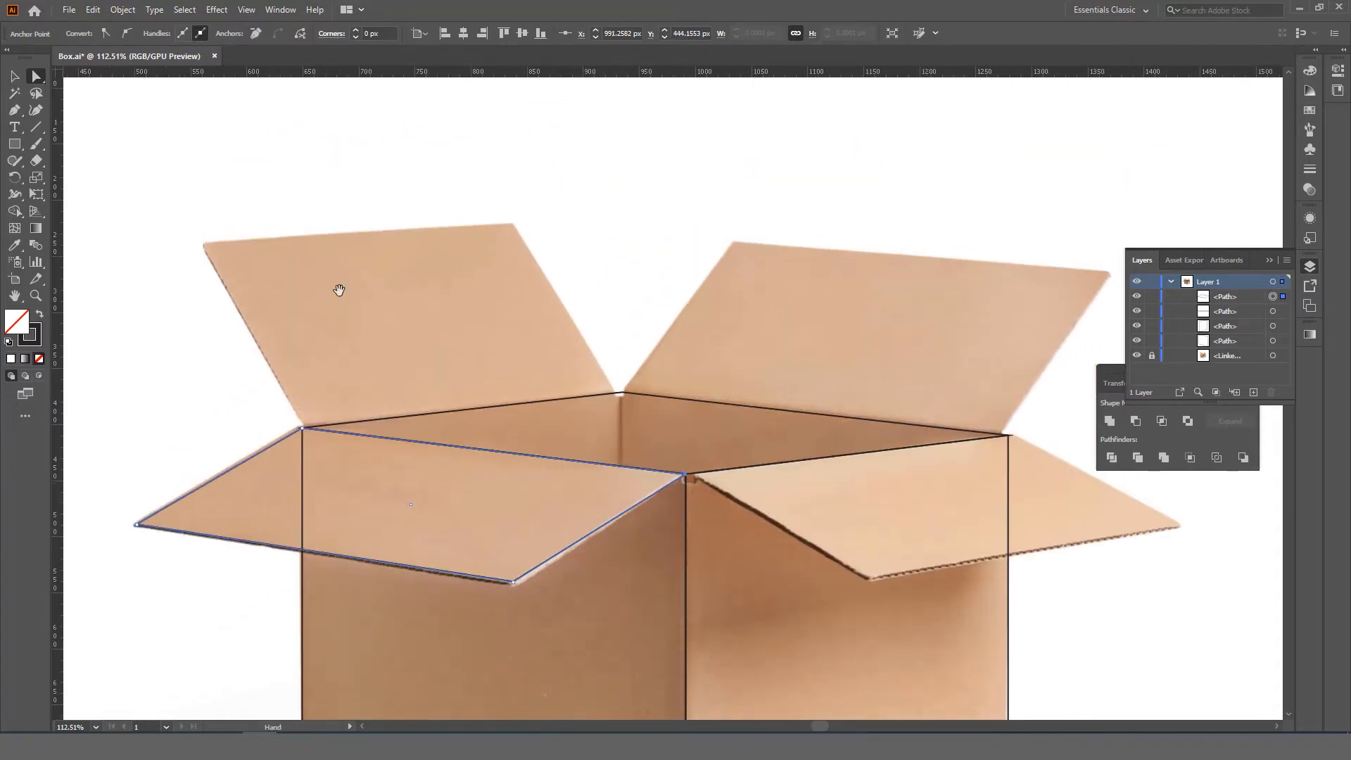
Draw a rectangle about 214 × 143 px over the back-left flap and move all four corners onto the flap's corners
click(15, 143)
drag(248, 235, 488, 396)
click(36, 75)
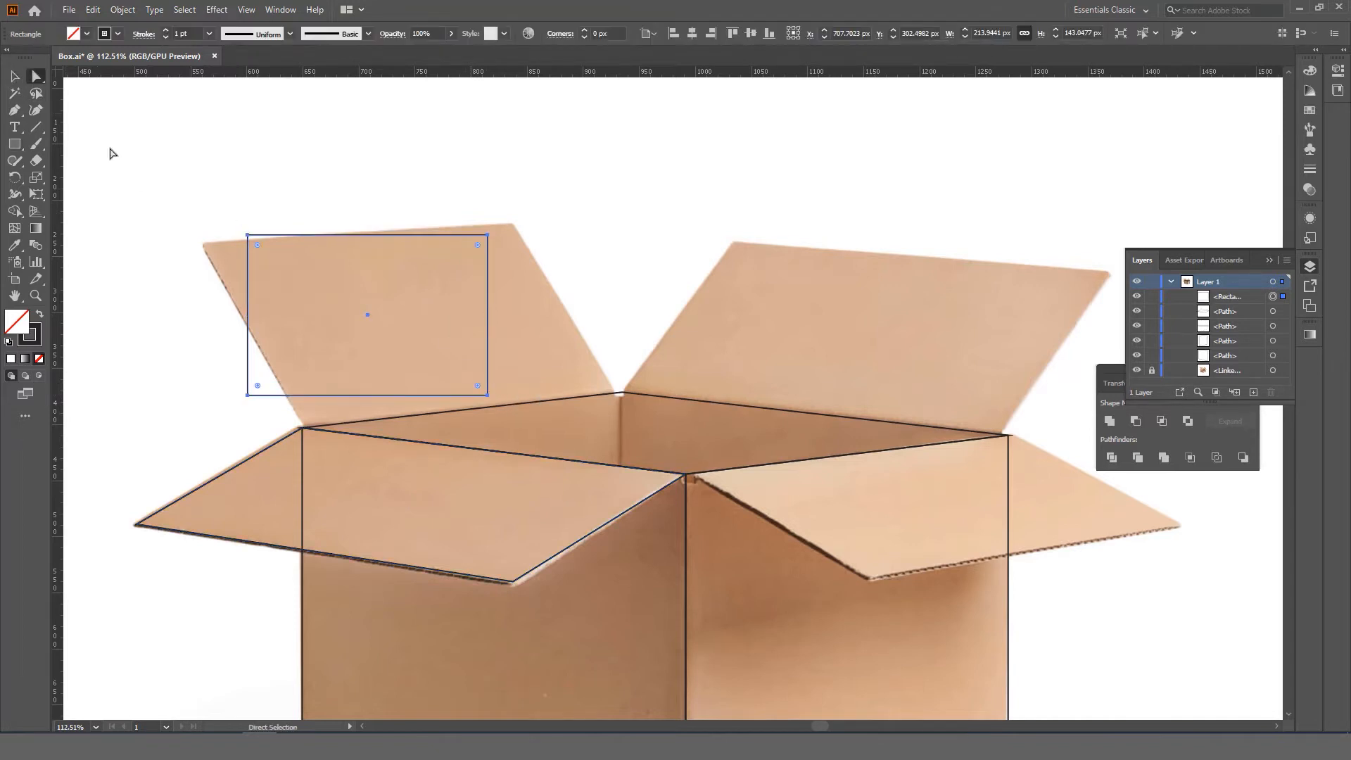
drag(248, 235, 203, 244)
drag(491, 239, 517, 224)
drag(490, 396, 620, 391)
drag(250, 396, 304, 432)
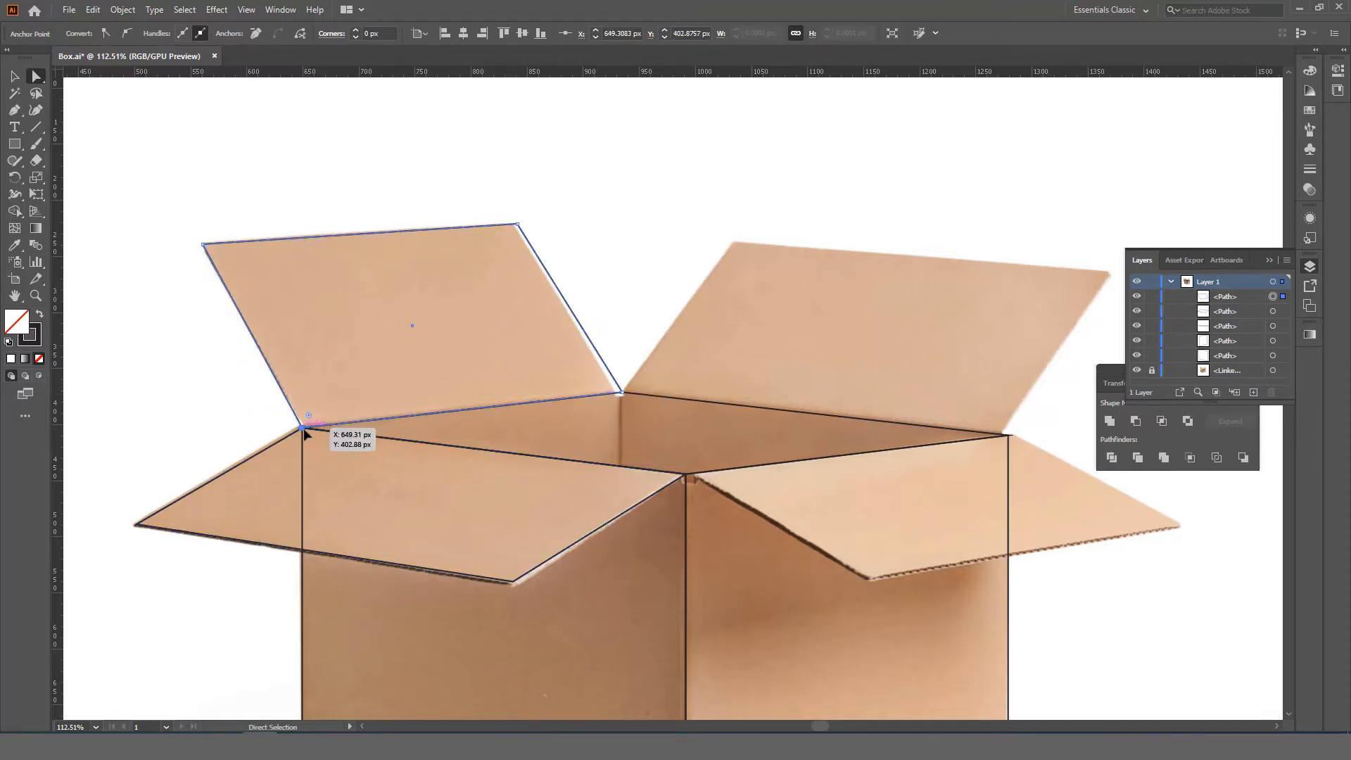
Draw a rectangle about 173 × 116 px over the back-right flap and move all four corners onto the flap's corners
drag(633, 406, 318, 410)
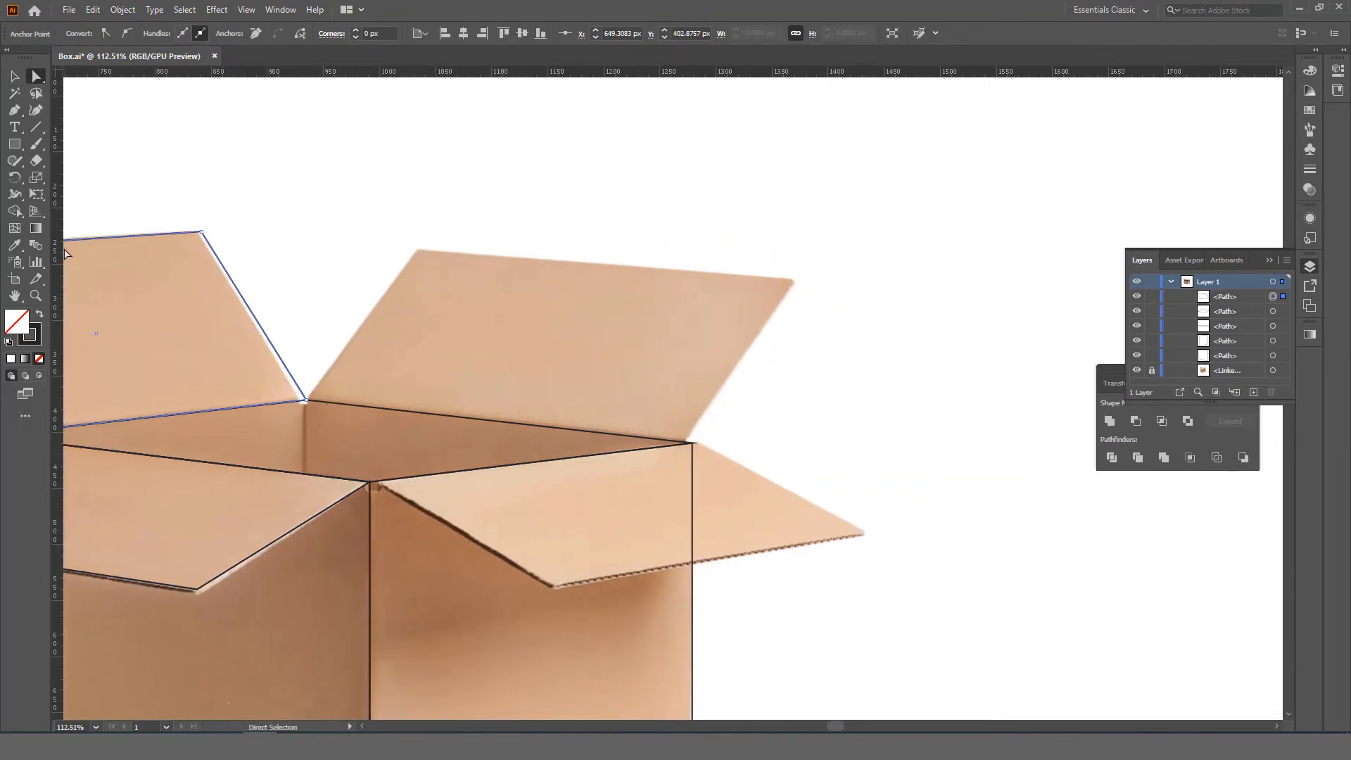
click(36, 295)
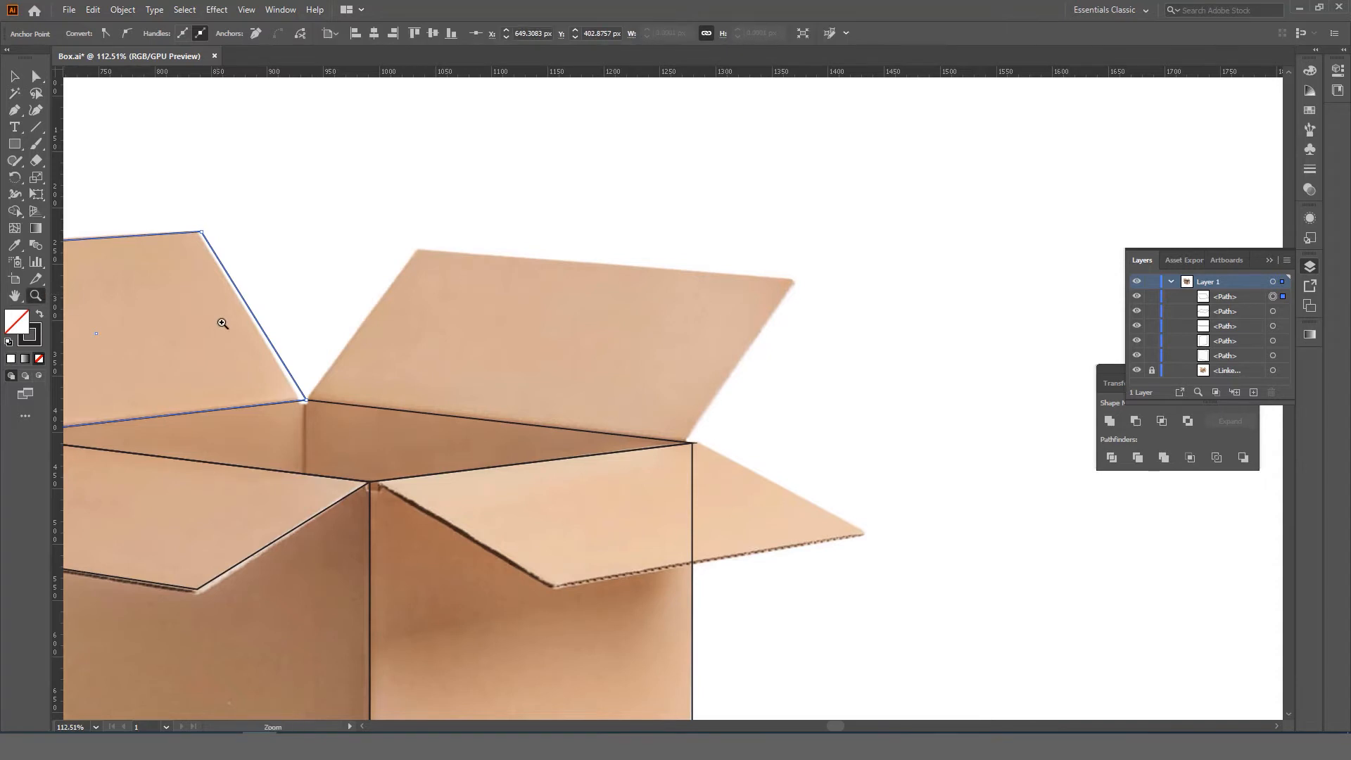
drag(220, 314, 217, 359)
drag(446, 371, 490, 354)
drag(490, 355, 434, 390)
click(14, 144)
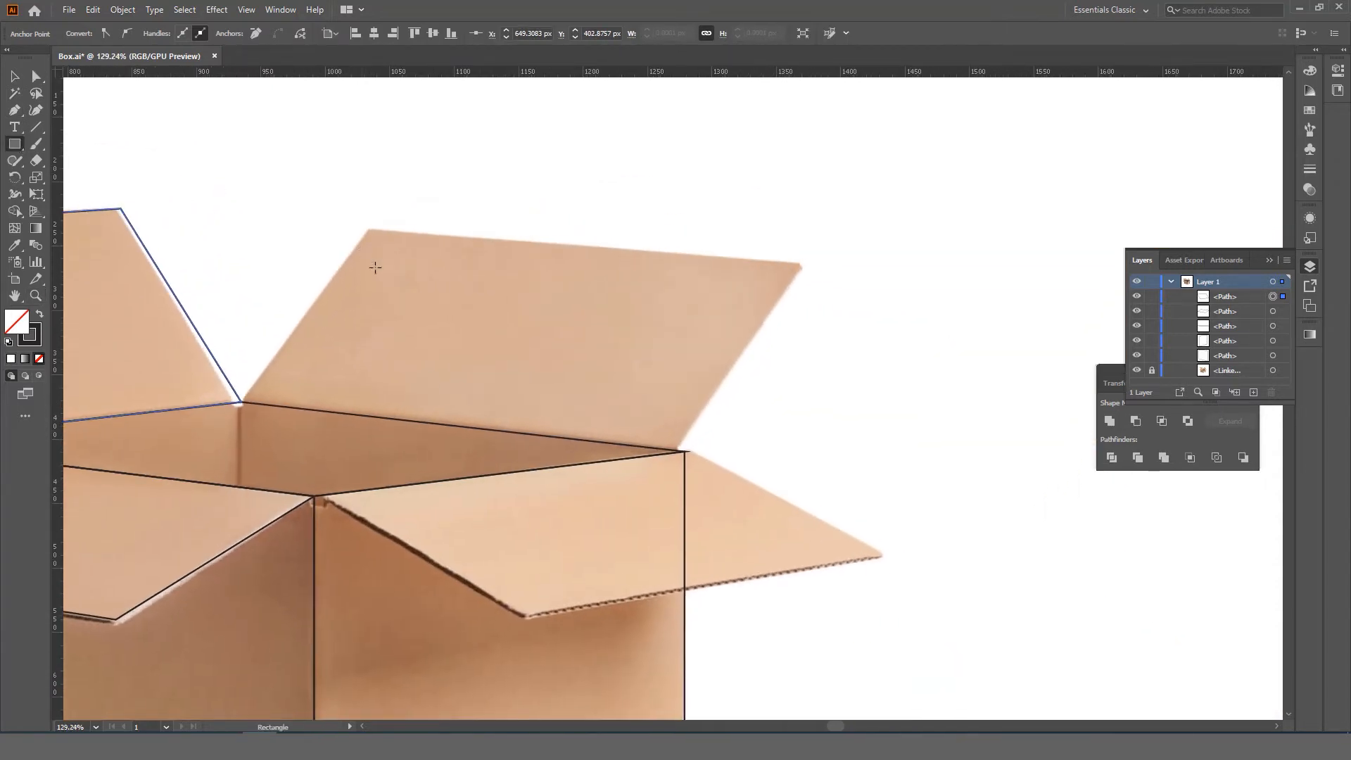
drag(381, 265, 605, 416)
key(a)
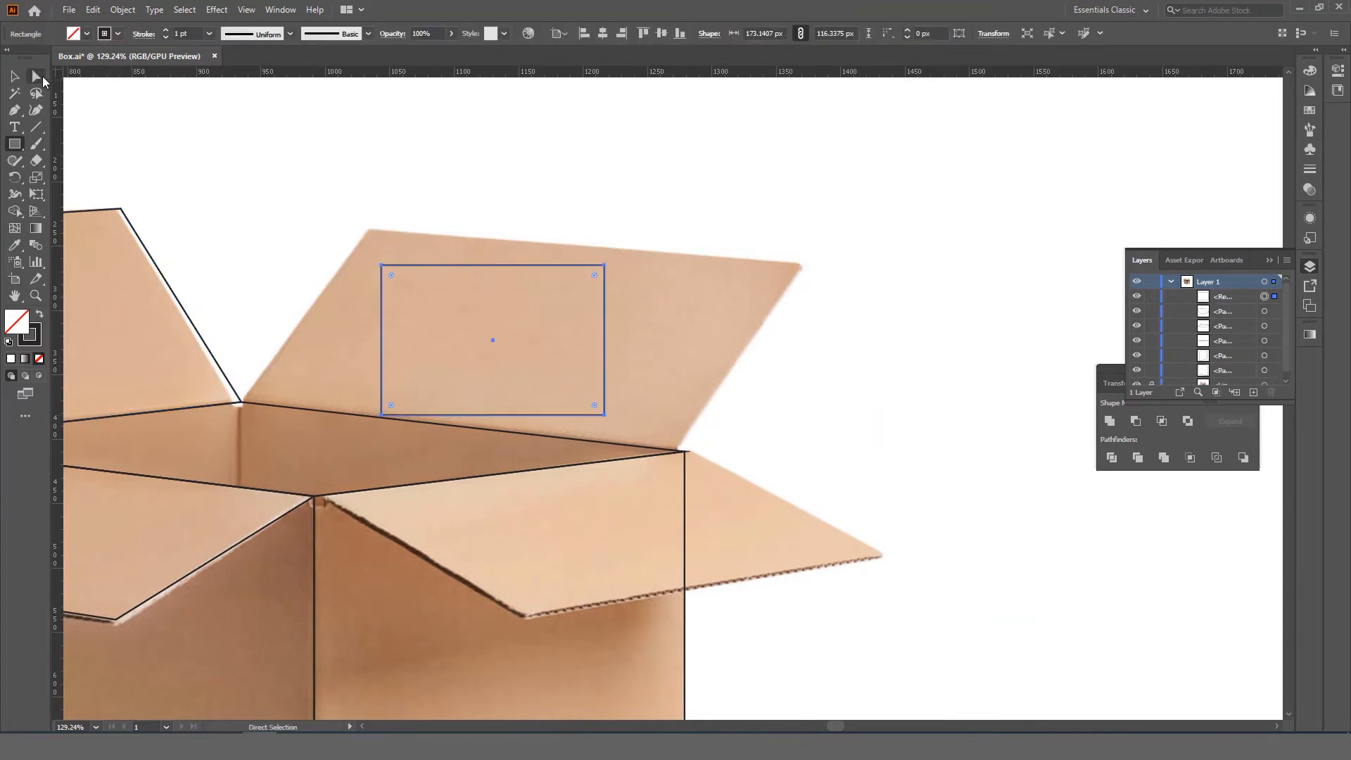
drag(382, 266, 371, 227)
drag(382, 417, 243, 403)
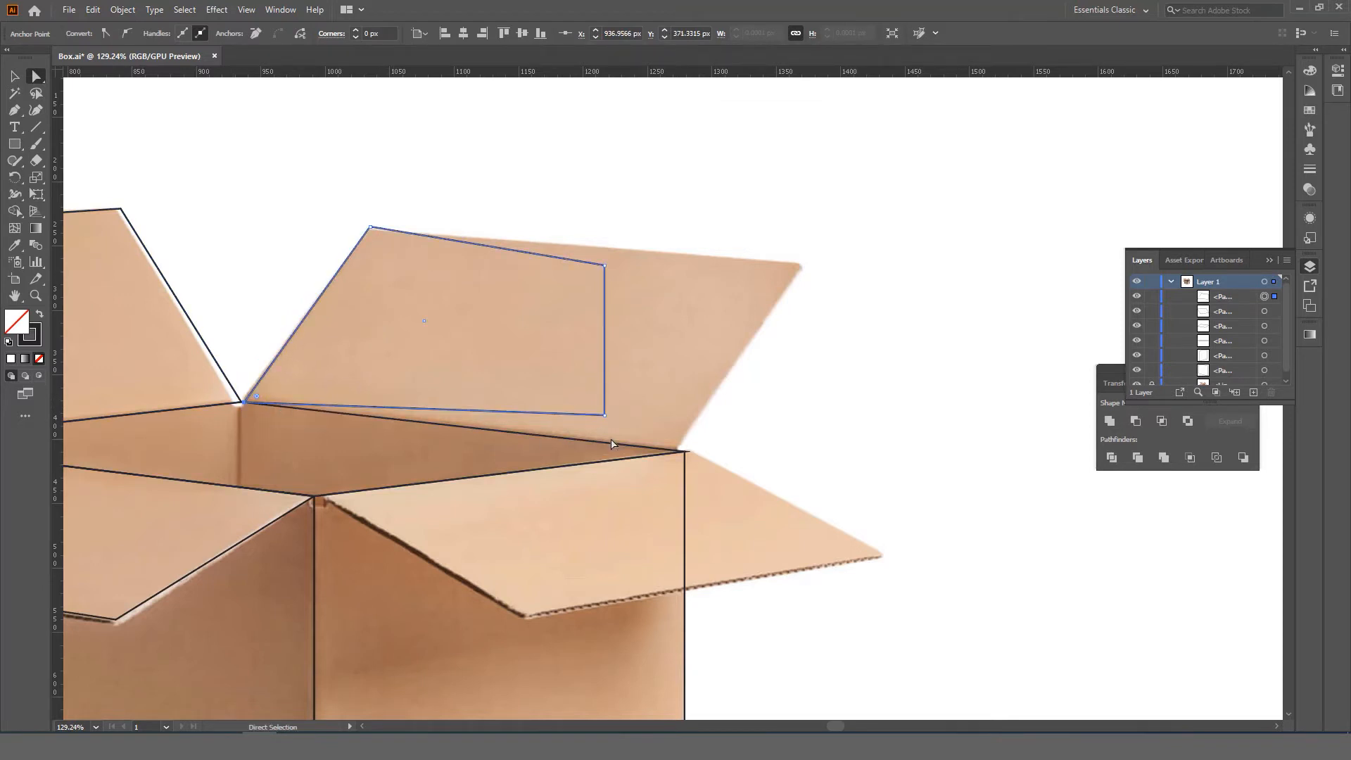
drag(605, 416, 679, 451)
drag(604, 265, 803, 268)
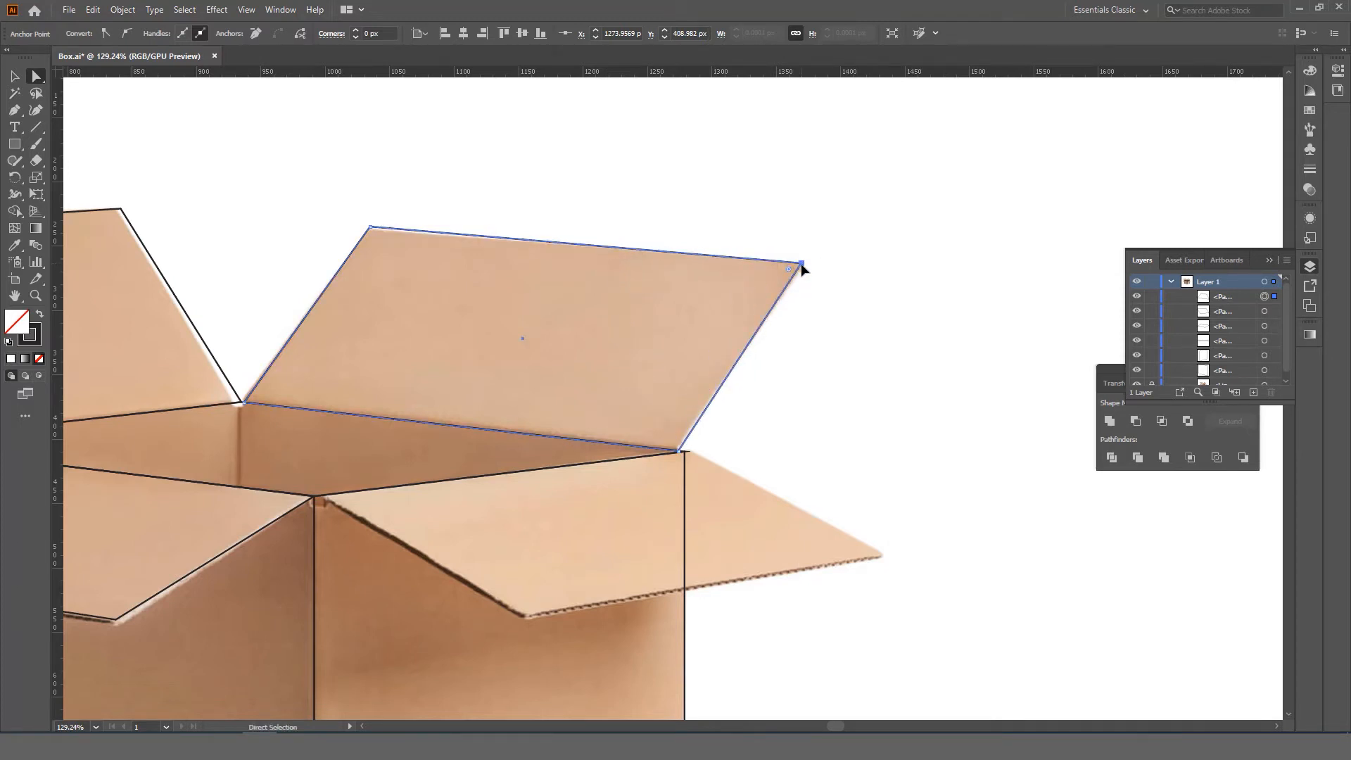
Draw a rectangle about 174 × 130 px over the front-right flap and move all four corners onto the flap's corners
click(36, 296)
drag(424, 406, 199, 385)
drag(355, 364, 397, 274)
drag(380, 275, 445, 426)
drag(469, 442, 506, 446)
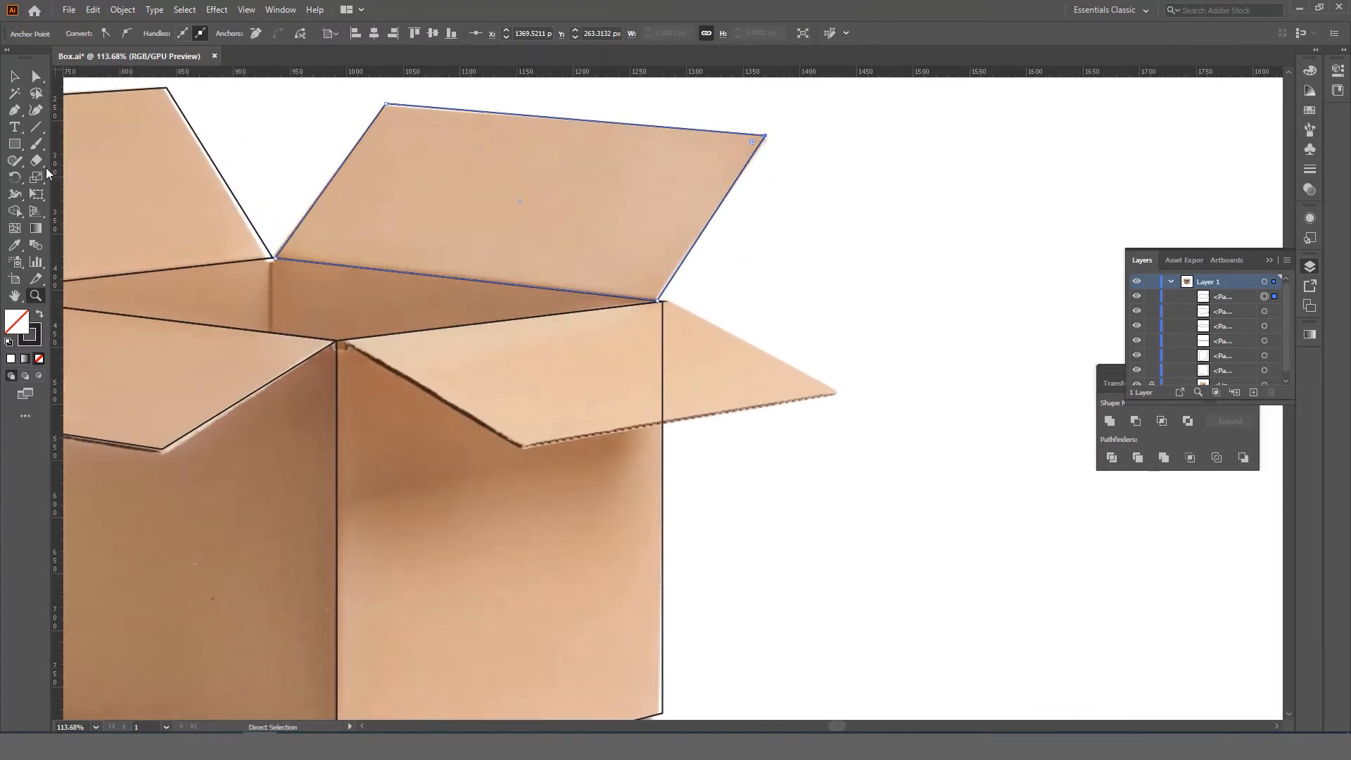
click(15, 144)
drag(415, 309, 612, 457)
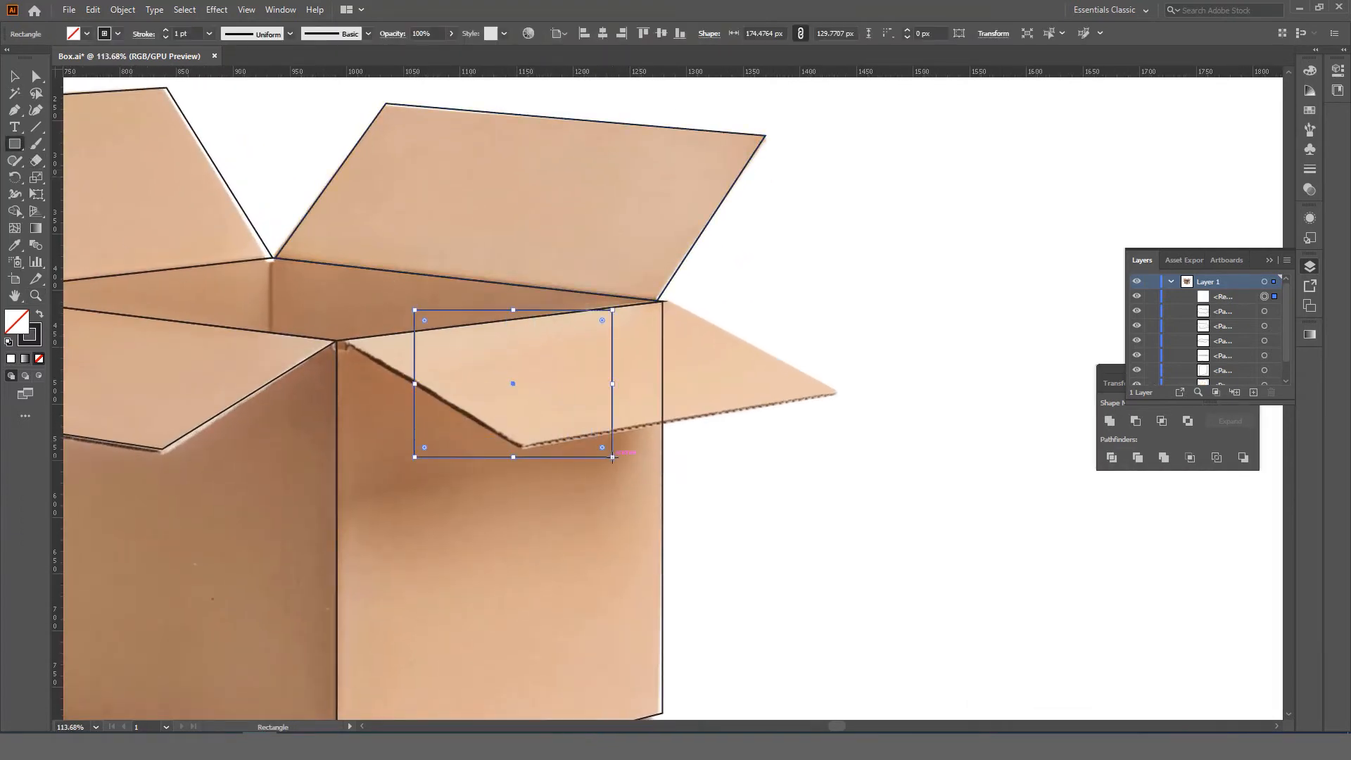
click(36, 77)
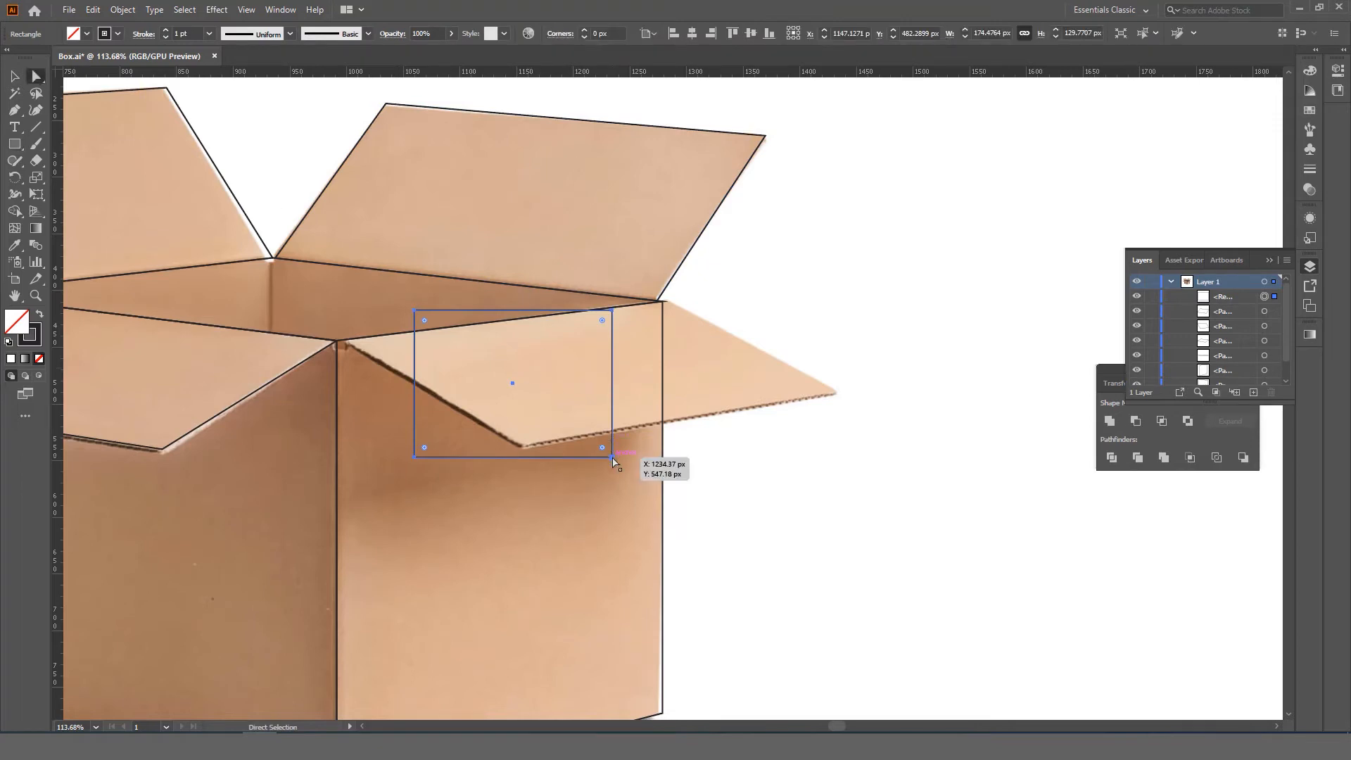
drag(613, 457, 838, 390)
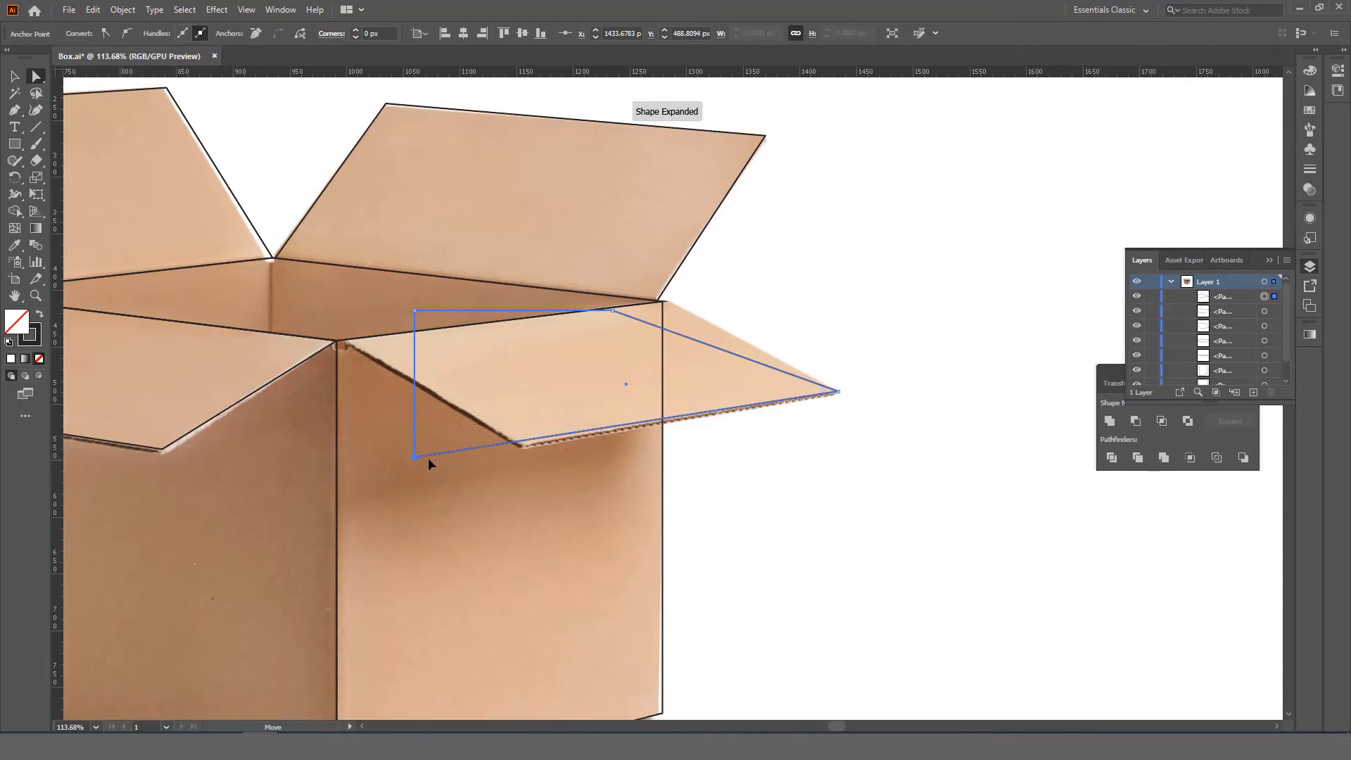
drag(416, 457, 518, 449)
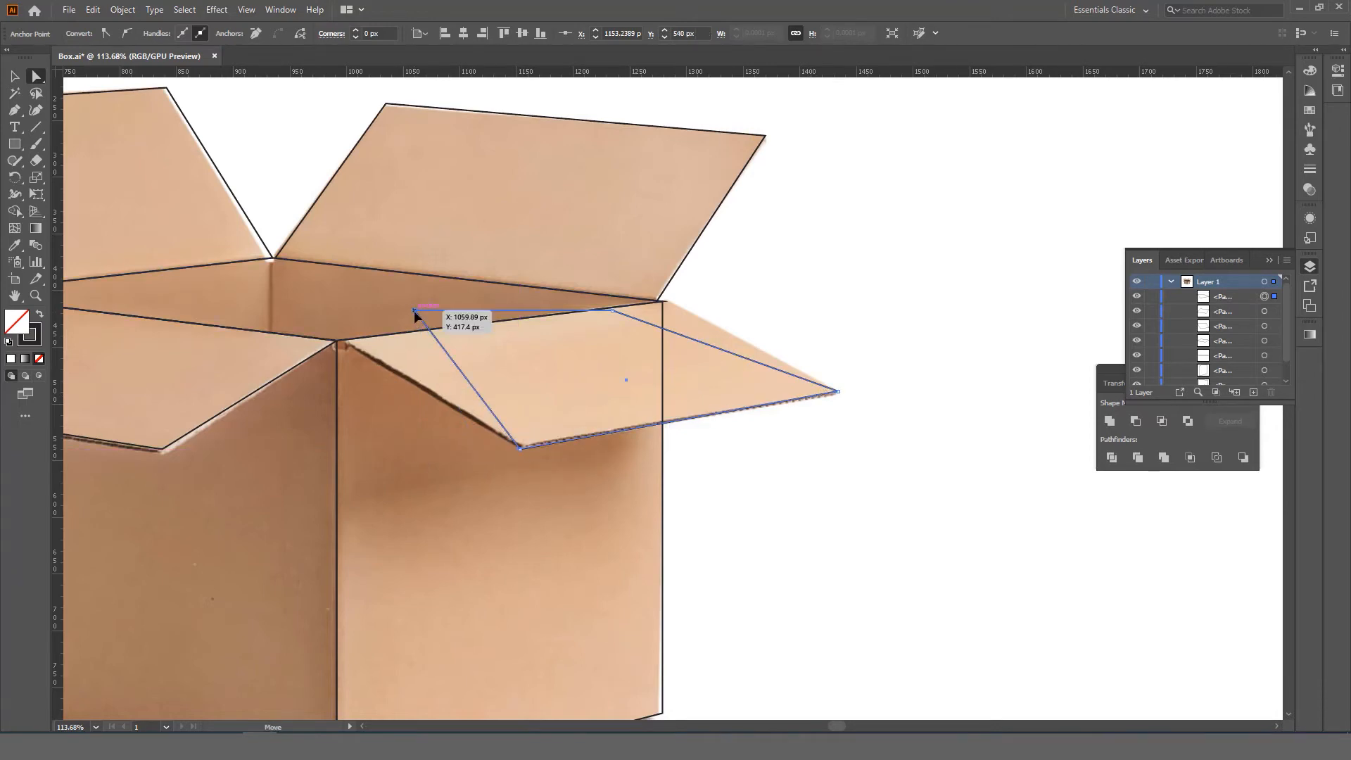
drag(414, 311, 337, 340)
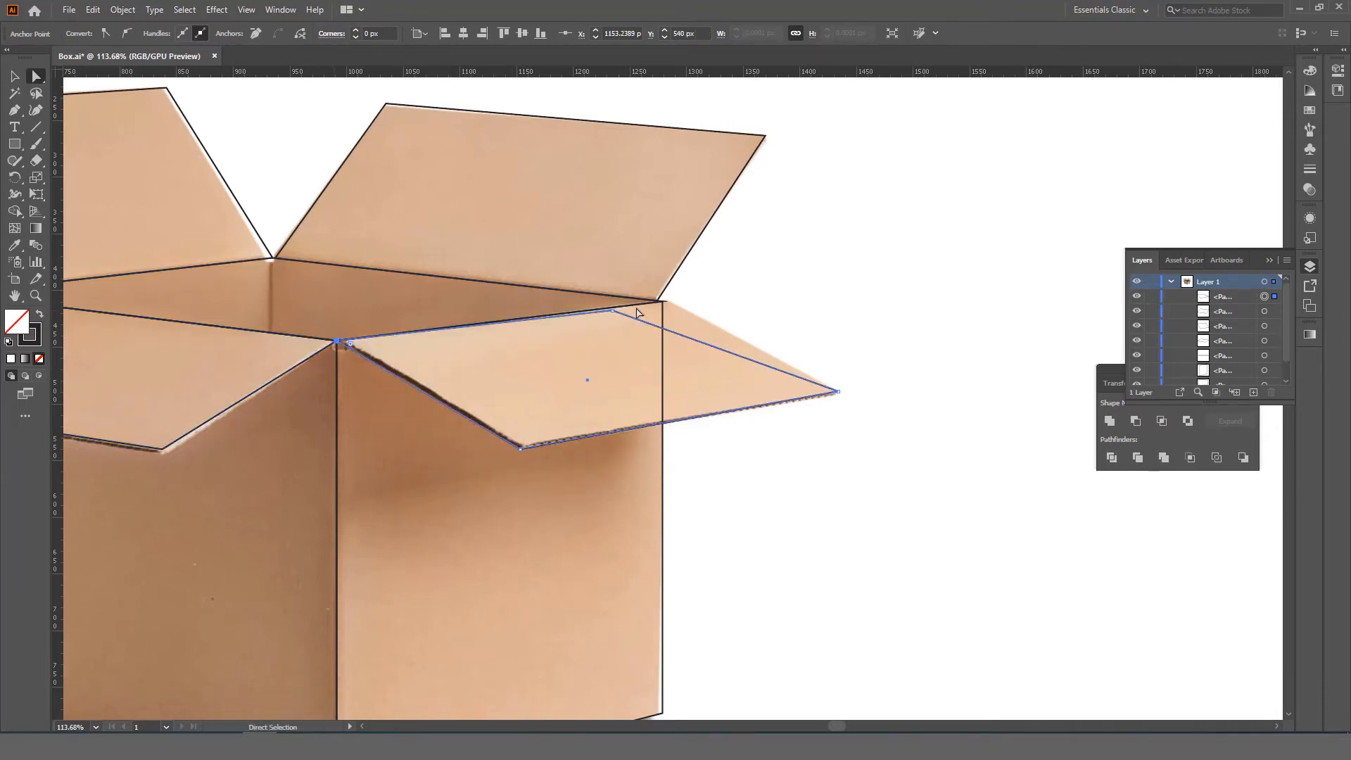
drag(614, 316, 658, 301)
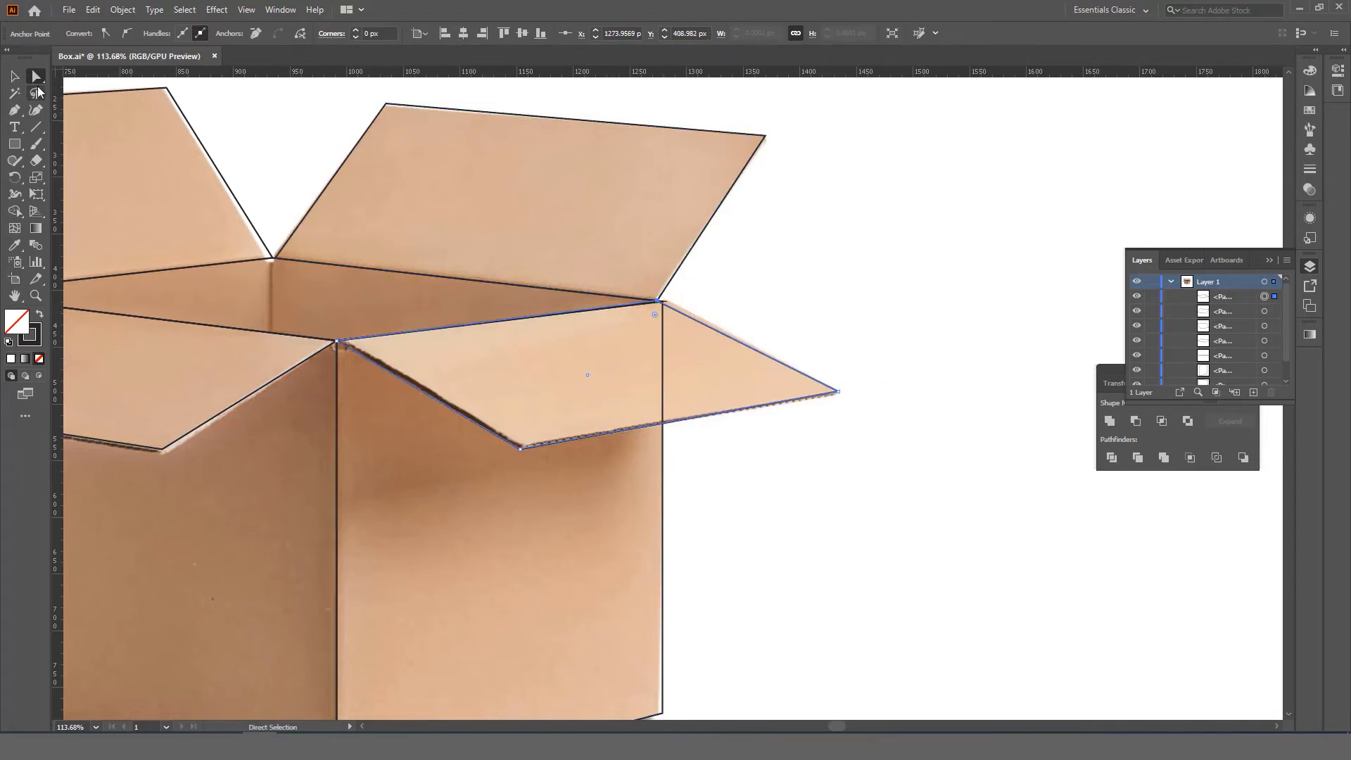
Unlock the linked box photo and move it beside the traced outlines, to about X 2085 px at the same height
click(36, 295)
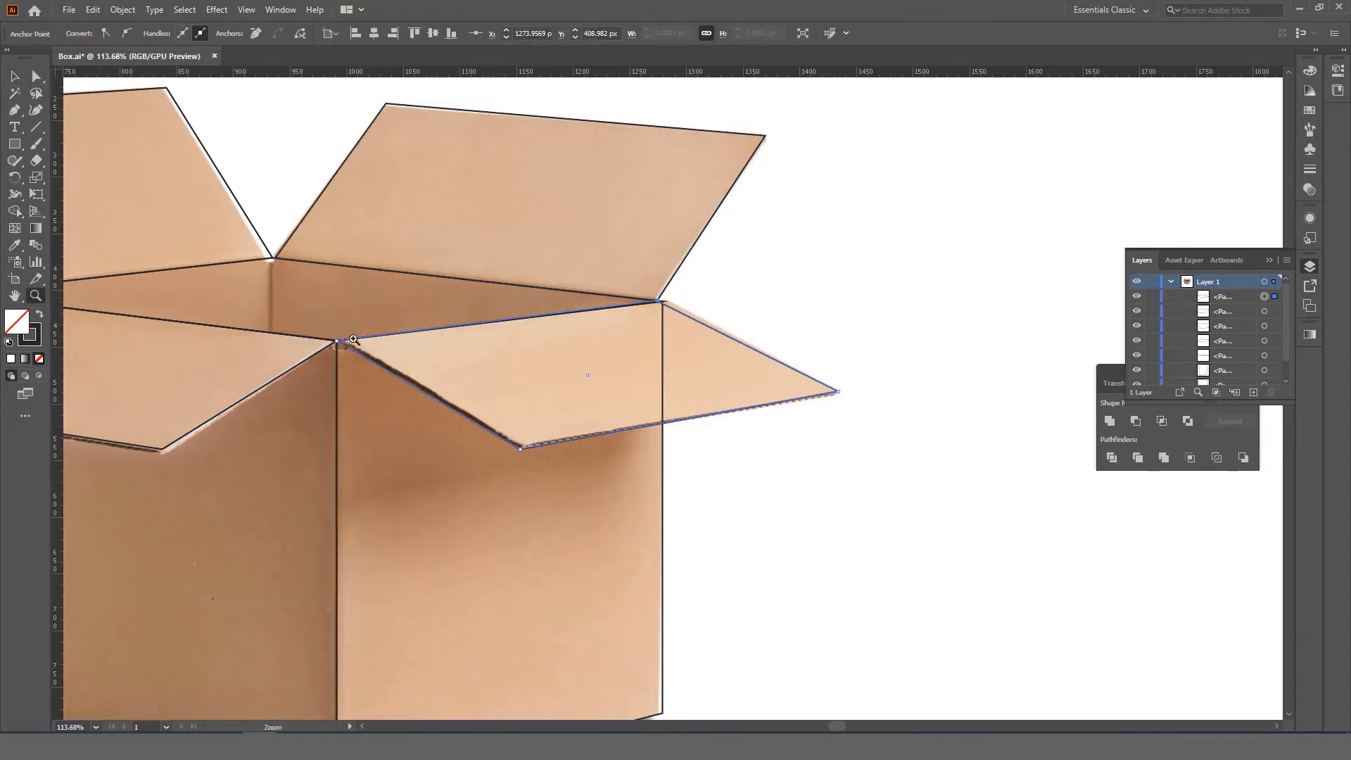
mouse_move(466, 355)
mouse_down()
mouse_move(349, 356)
mouse_move(437, 374)
mouse_move(487, 365)
mouse_up()
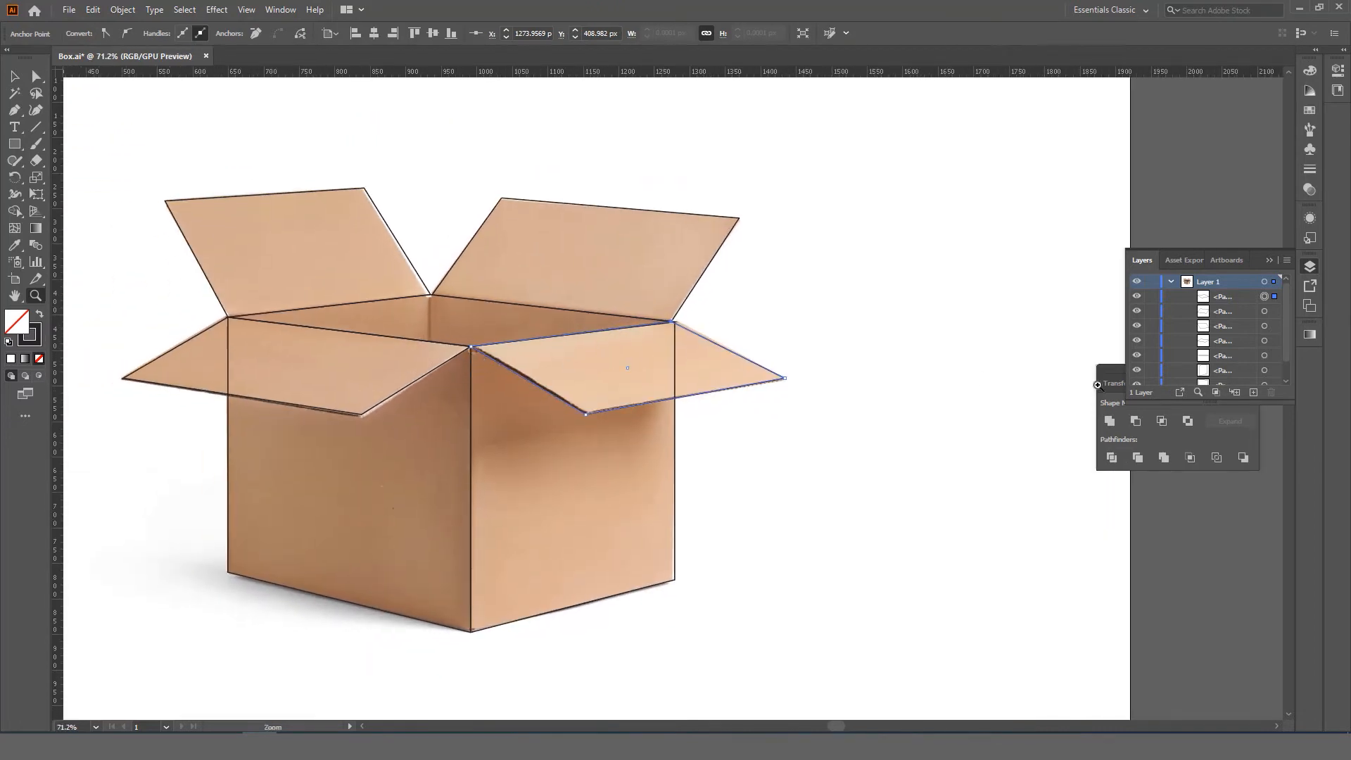
scroll(1209, 373, down, 1)
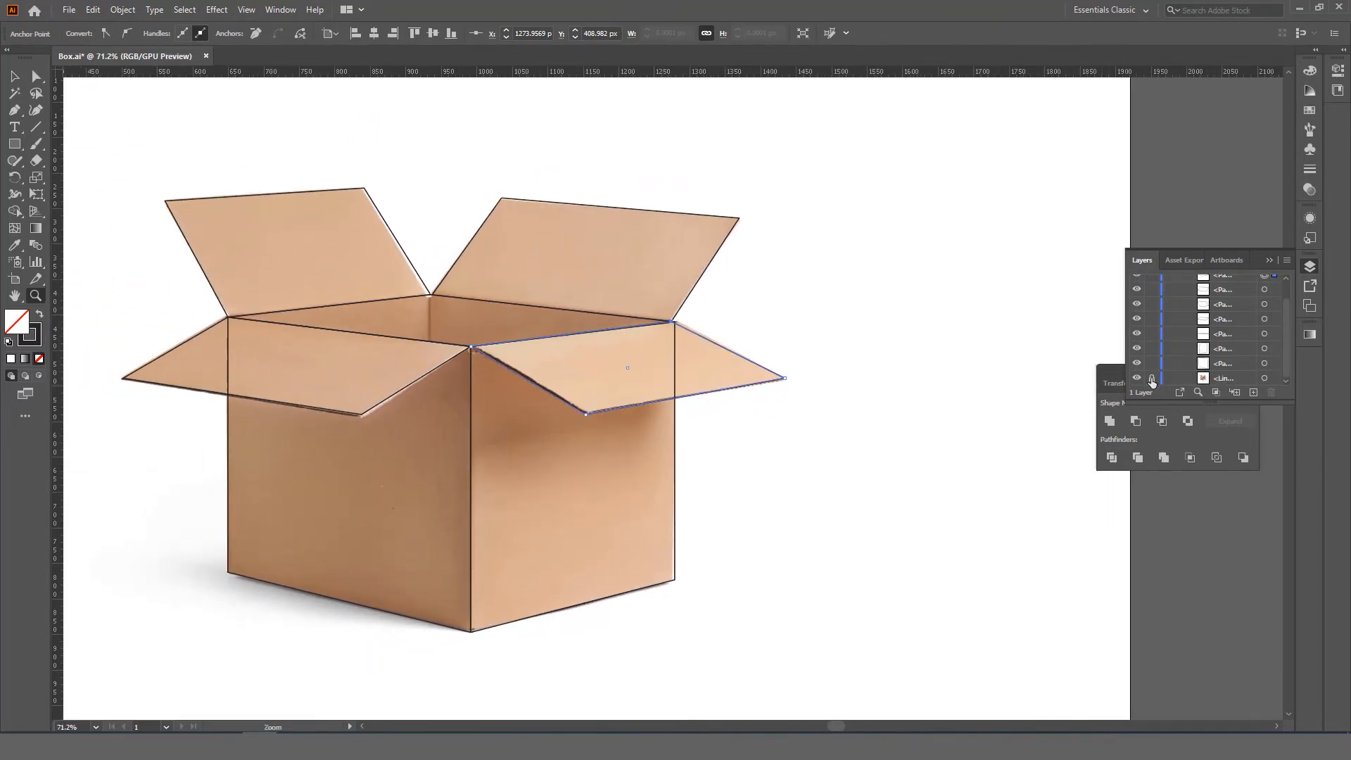
click(14, 75)
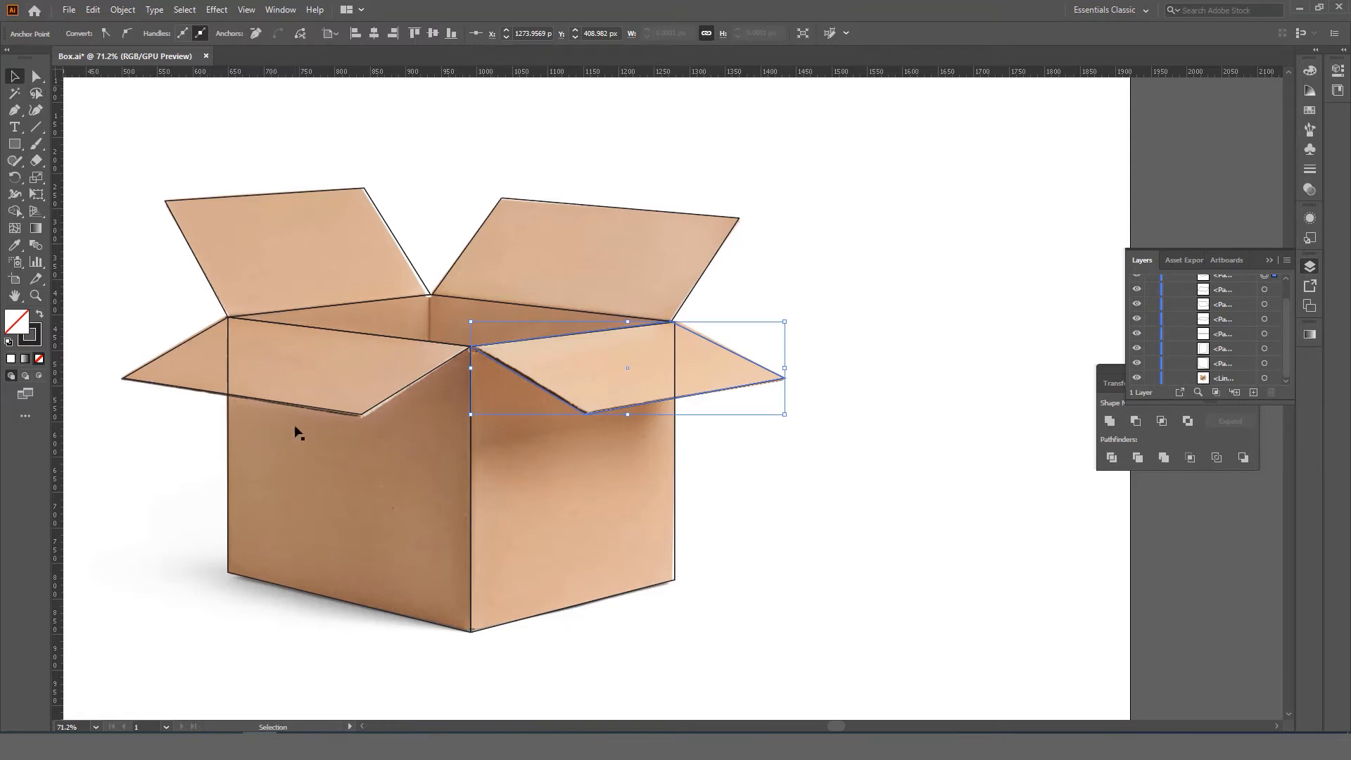
drag(288, 437, 1052, 441)
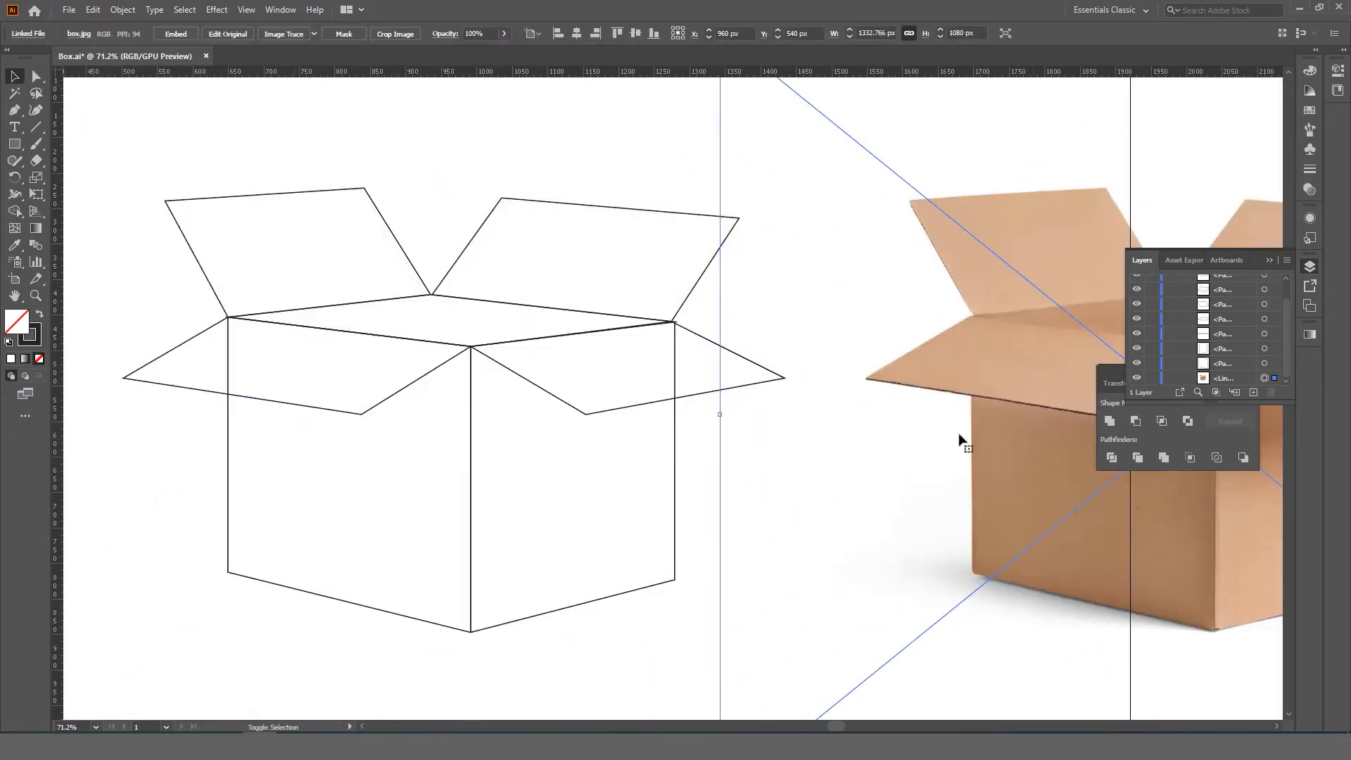
Switch the artwork display to Outline mode with the whole traced box in view
key(z)
mouse_move(858, 422)
mouse_down()
mouse_move(666, 398)
mouse_move(809, 396)
mouse_up()
key(v)
key(z)
drag(437, 389, 481, 399)
drag(481, 400, 515, 414)
drag(516, 414, 541, 413)
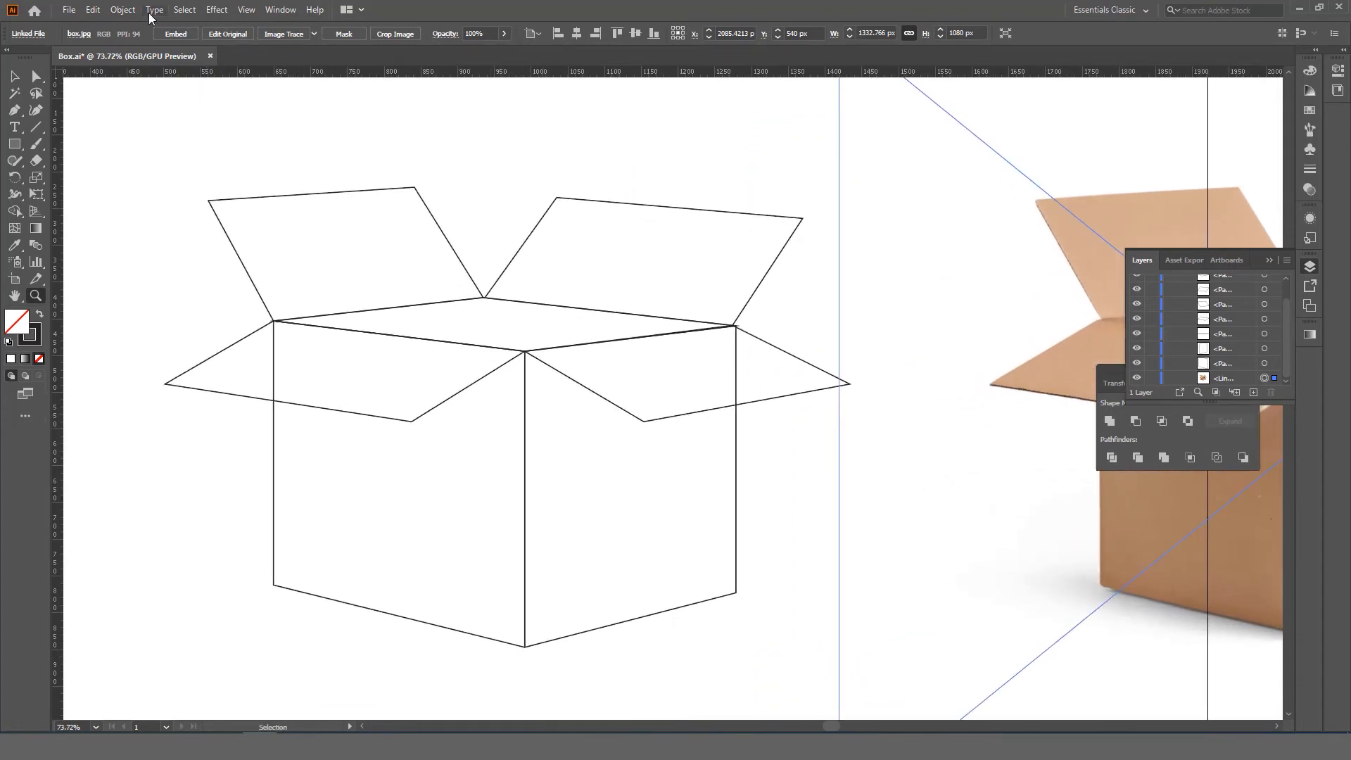
click(253, 15)
click(257, 27)
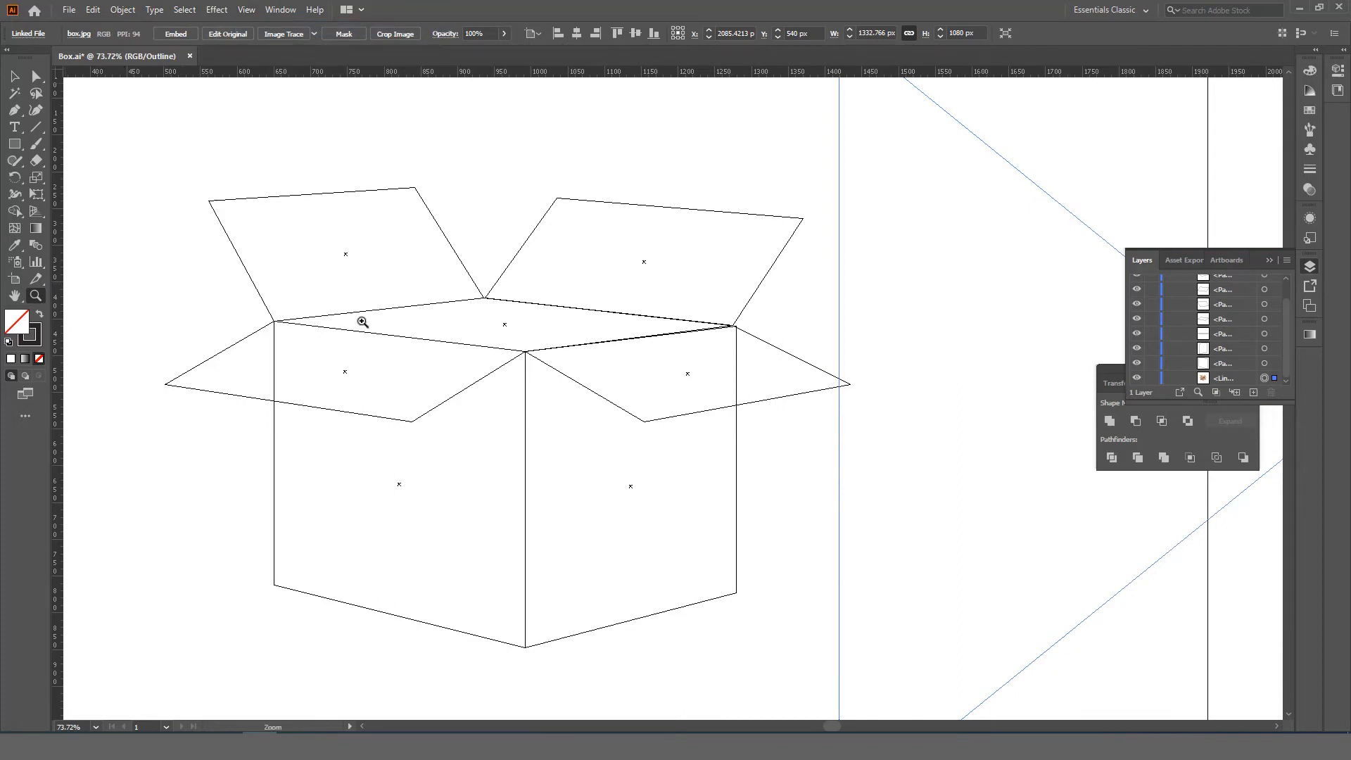
Move the back-right flap's lower-left corner exactly onto the back corner of the box opening
drag(264, 310, 439, 395)
key(space)
drag(387, 326, 467, 380)
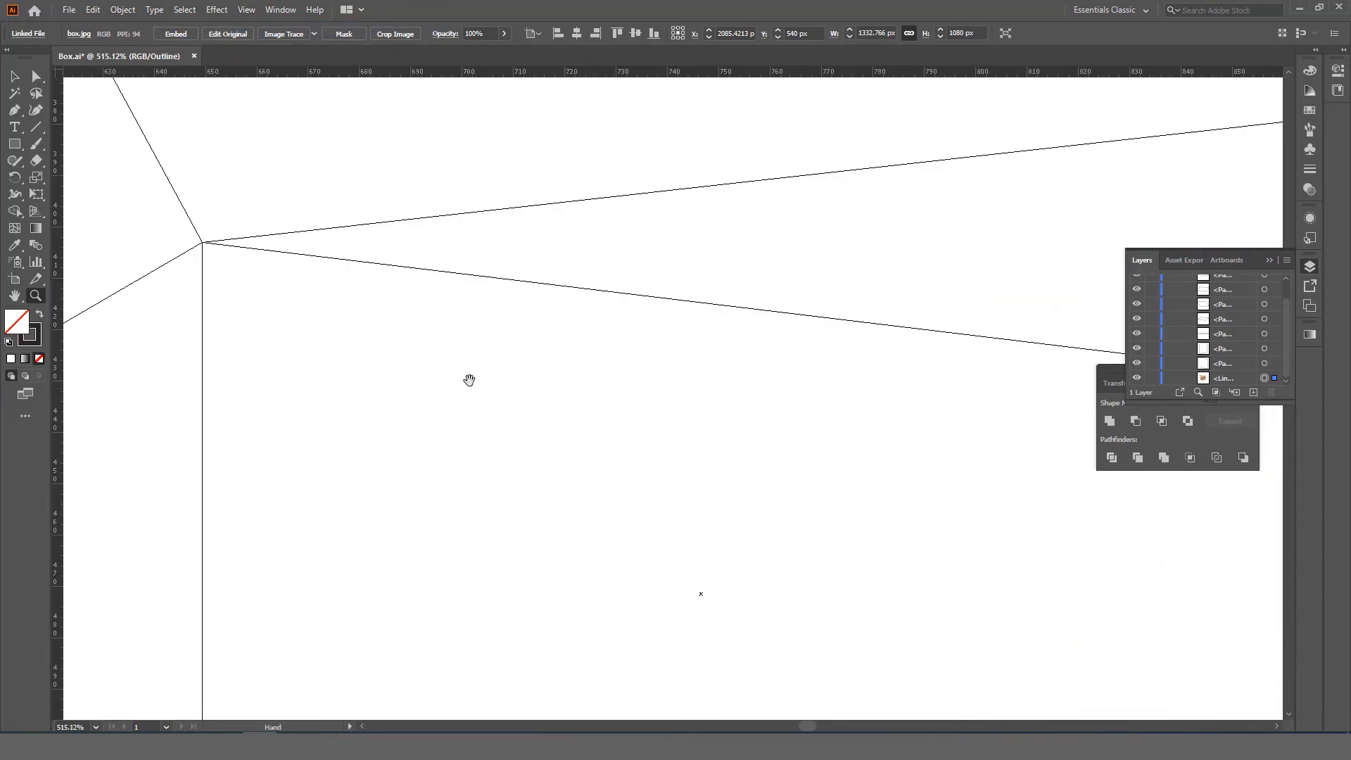
drag(806, 246, 501, 362)
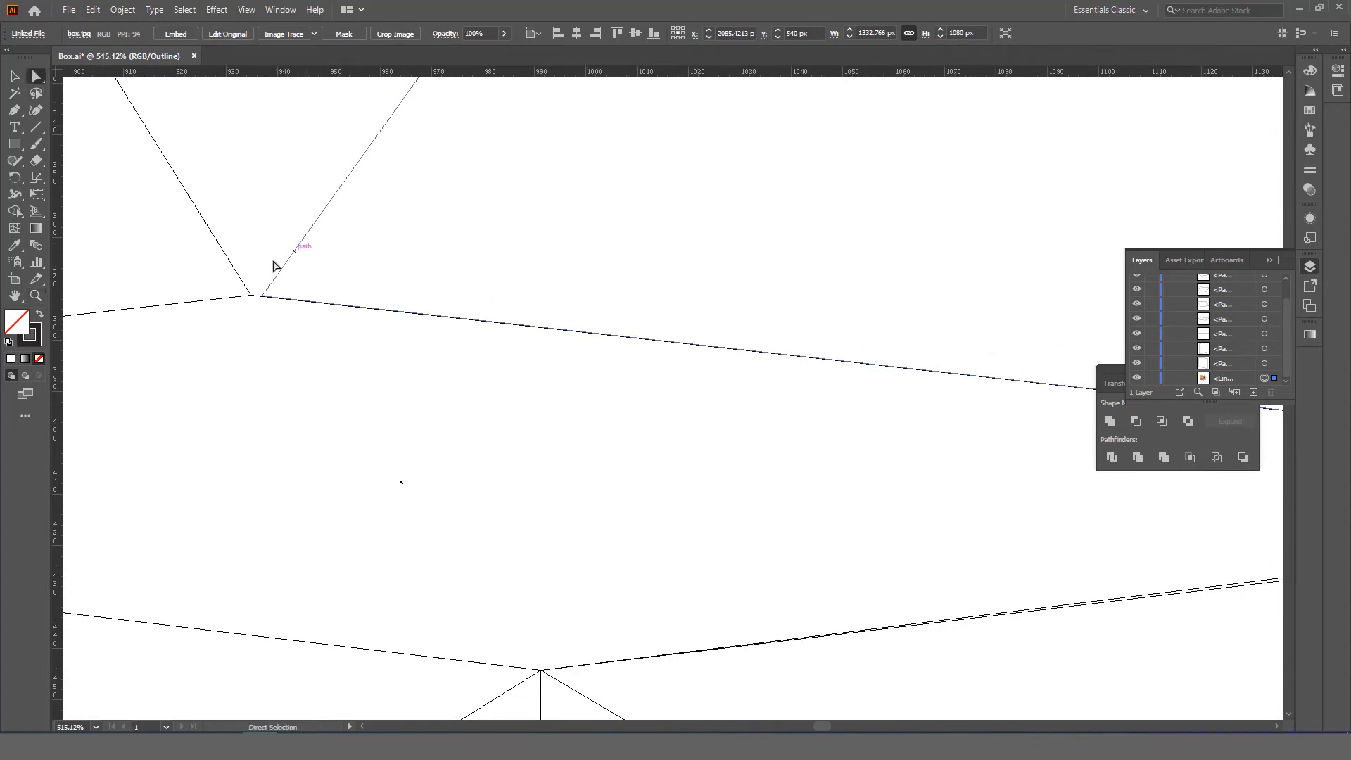
click(36, 75)
click(277, 301)
drag(264, 297, 132, 317)
Move the inner corners of the front-right and back-right flaps exactly onto the right corner of the box opening
drag(1083, 412, 445, 336)
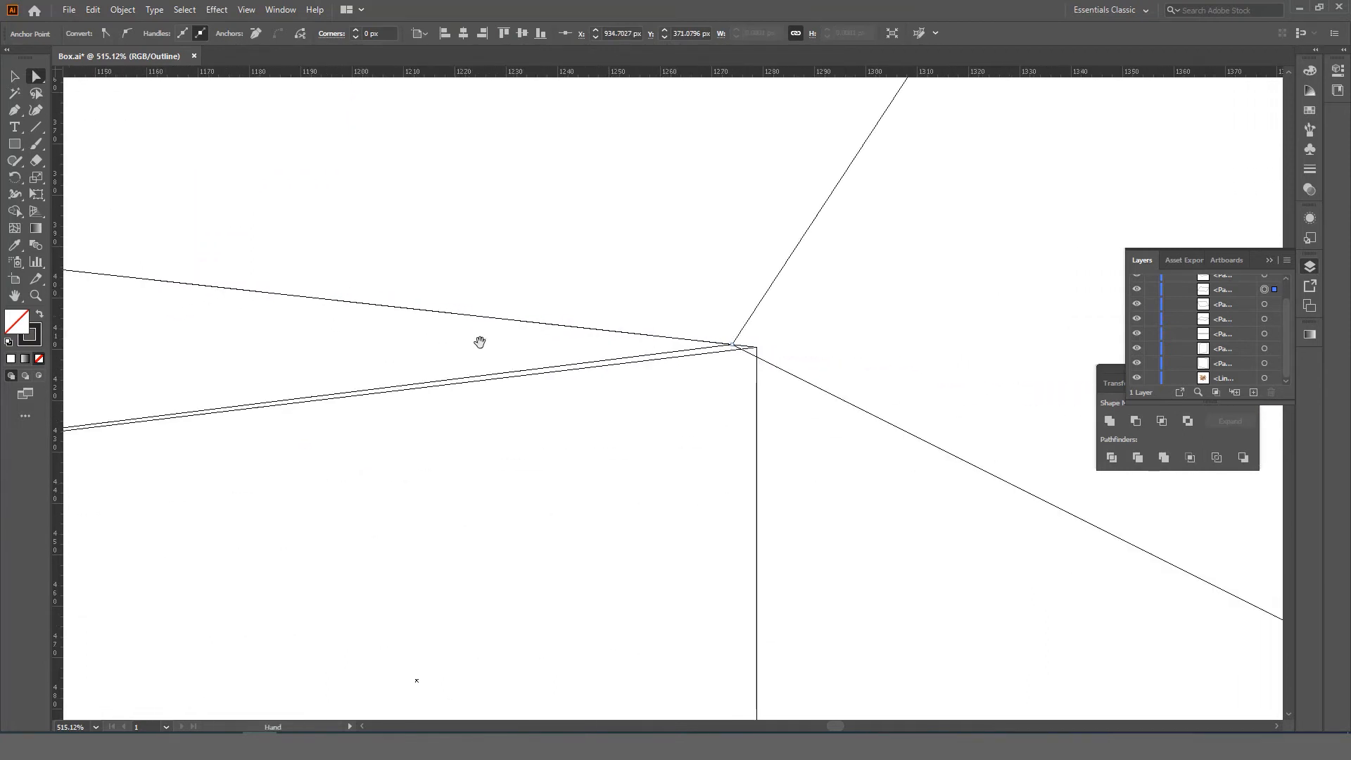
drag(530, 337, 320, 312)
click(572, 345)
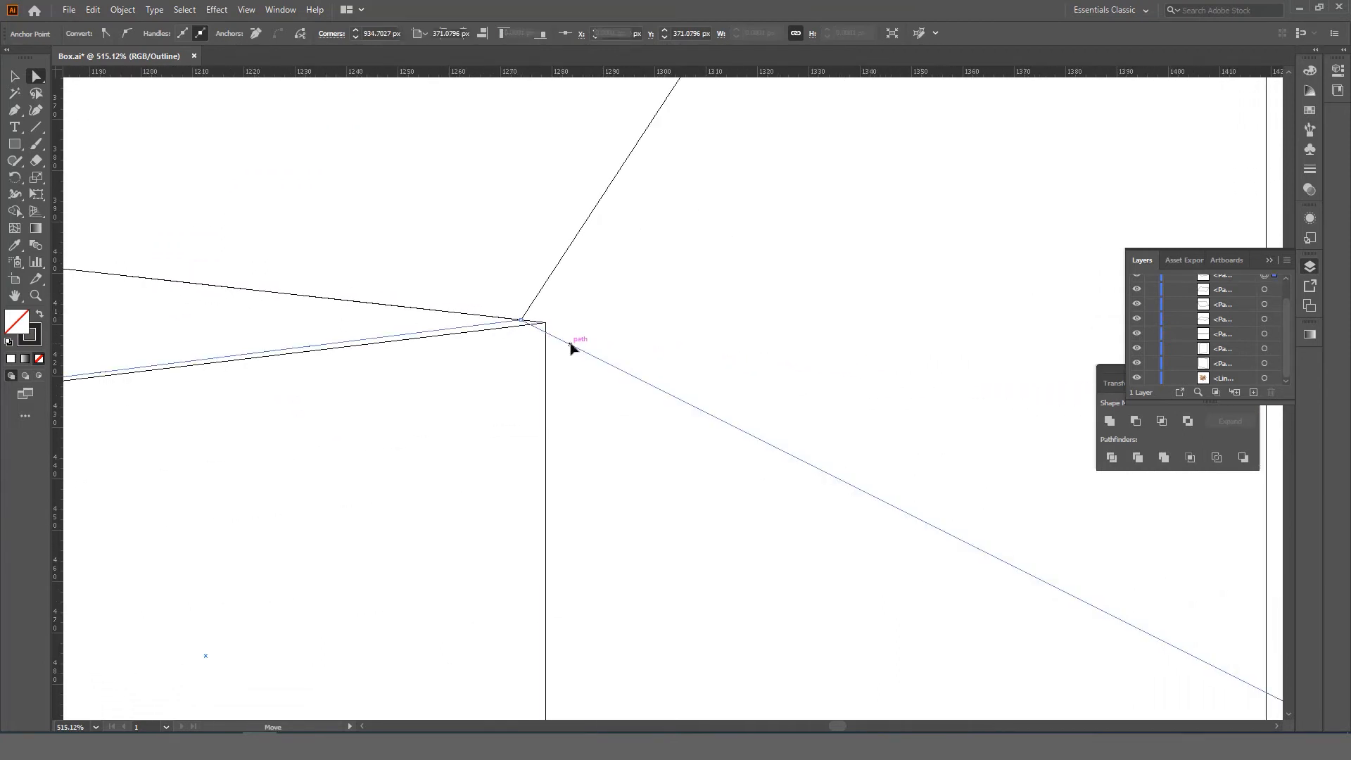
drag(521, 320, 550, 333)
click(534, 314)
click(530, 307)
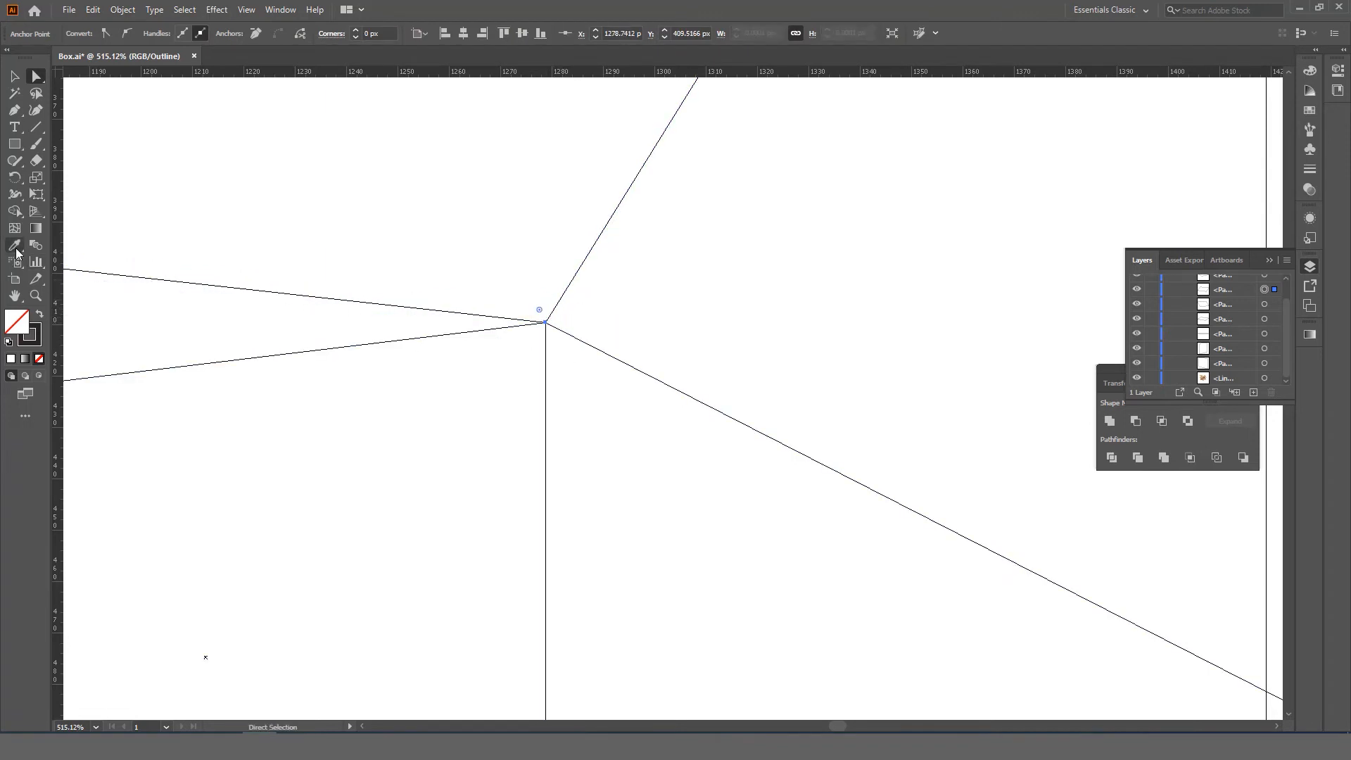
Switch the artwork display from Outline mode back to GPU Preview
click(36, 296)
alt+click(454, 363)
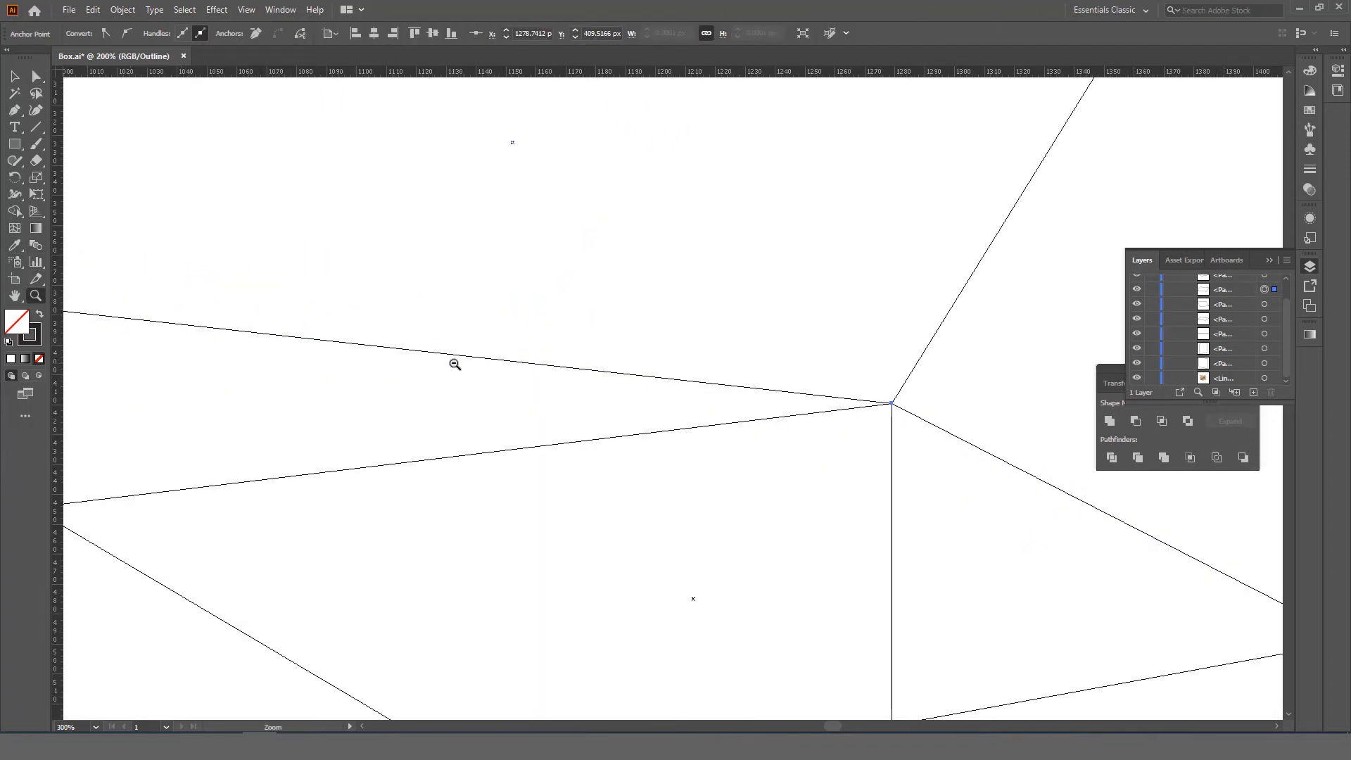
alt+click(452, 361)
alt+click(452, 361)
drag(686, 399, 450, 279)
scroll(450, 279, right, 4)
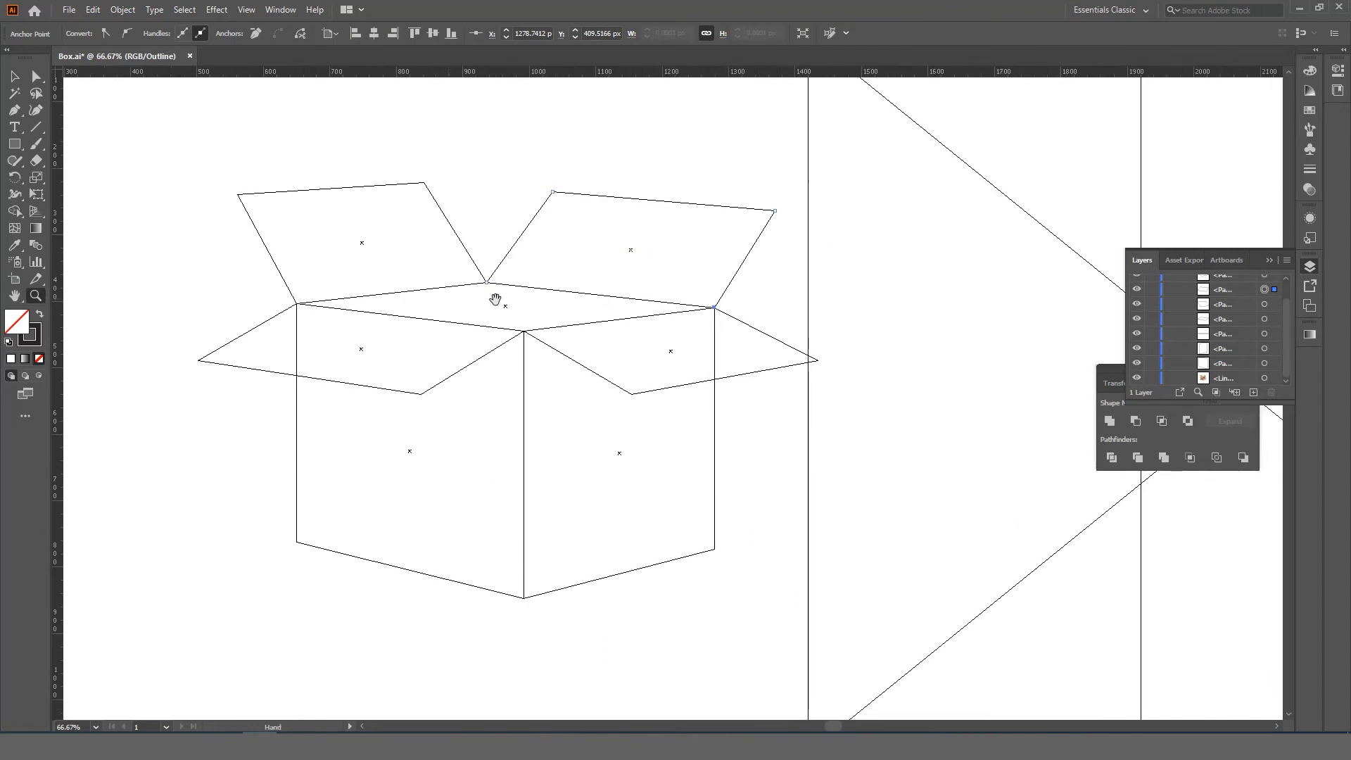
key(v)
click(246, 9)
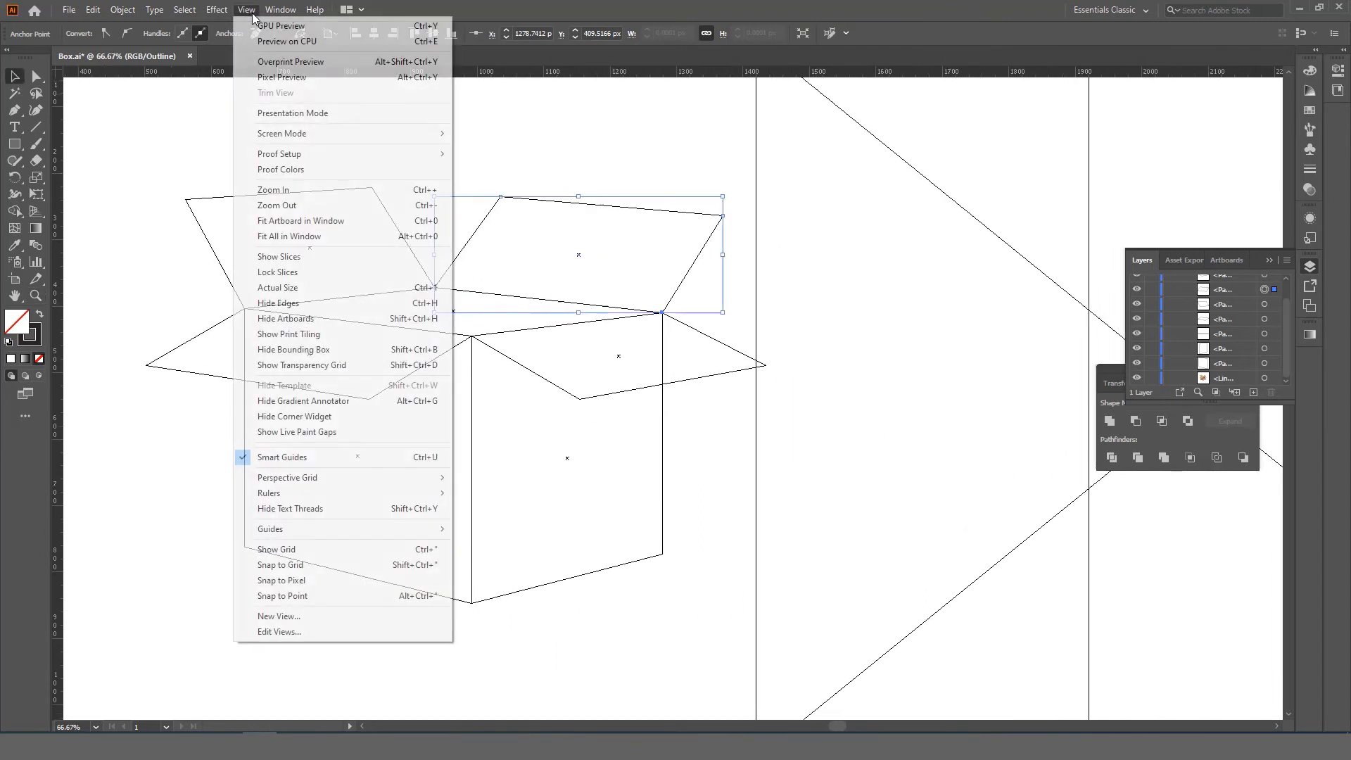
click(256, 29)
Fill the left front face with the brown sampled by Eyedropper from the matching face in the photo
key(z)
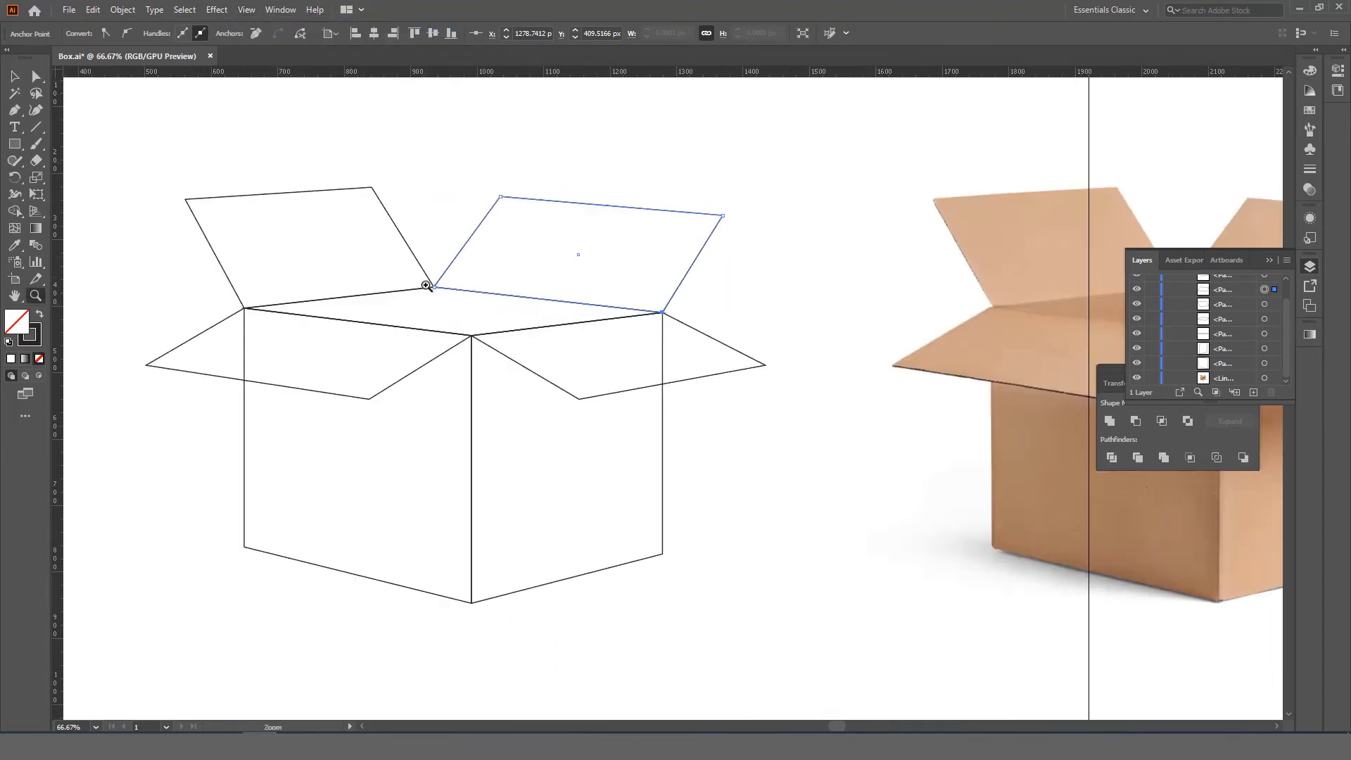
drag(425, 281, 438, 365)
key(v)
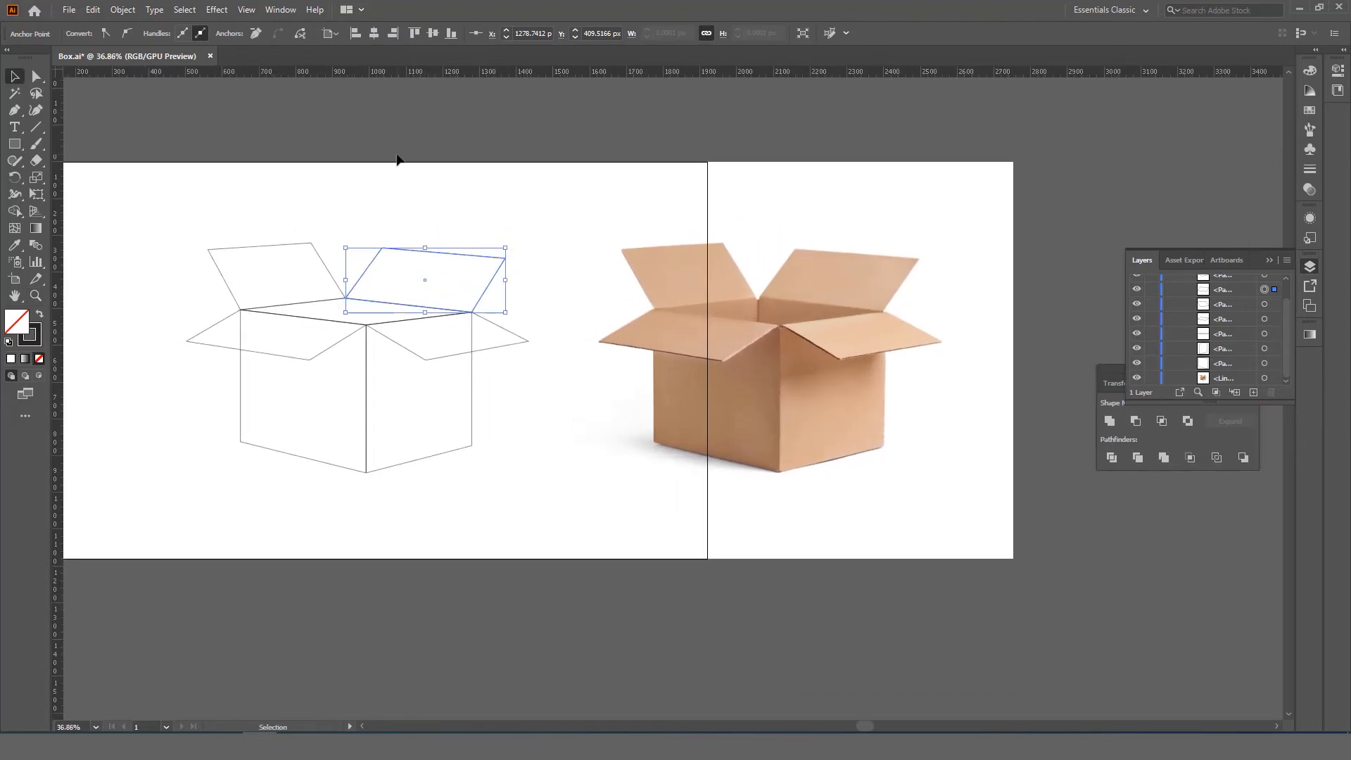
click(398, 158)
click(309, 462)
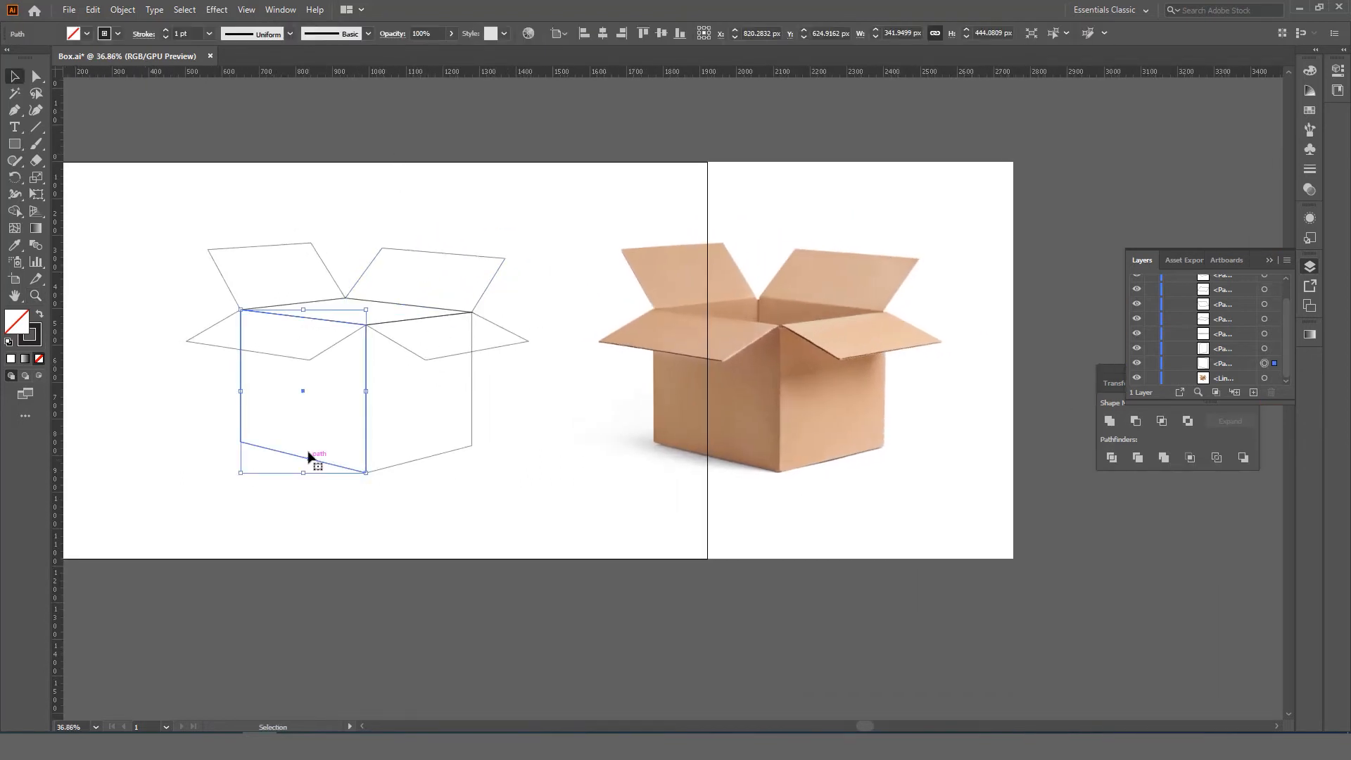
click(14, 245)
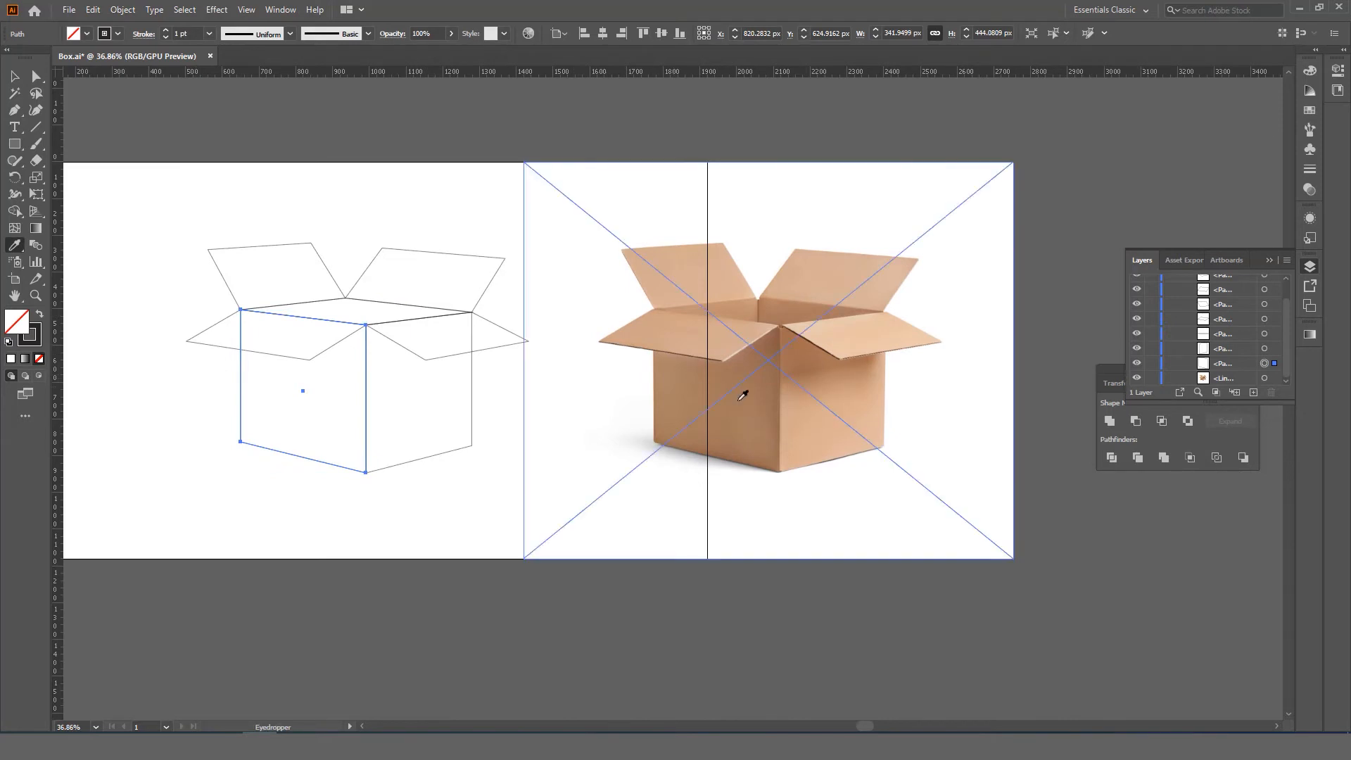
click(743, 395)
click(679, 399)
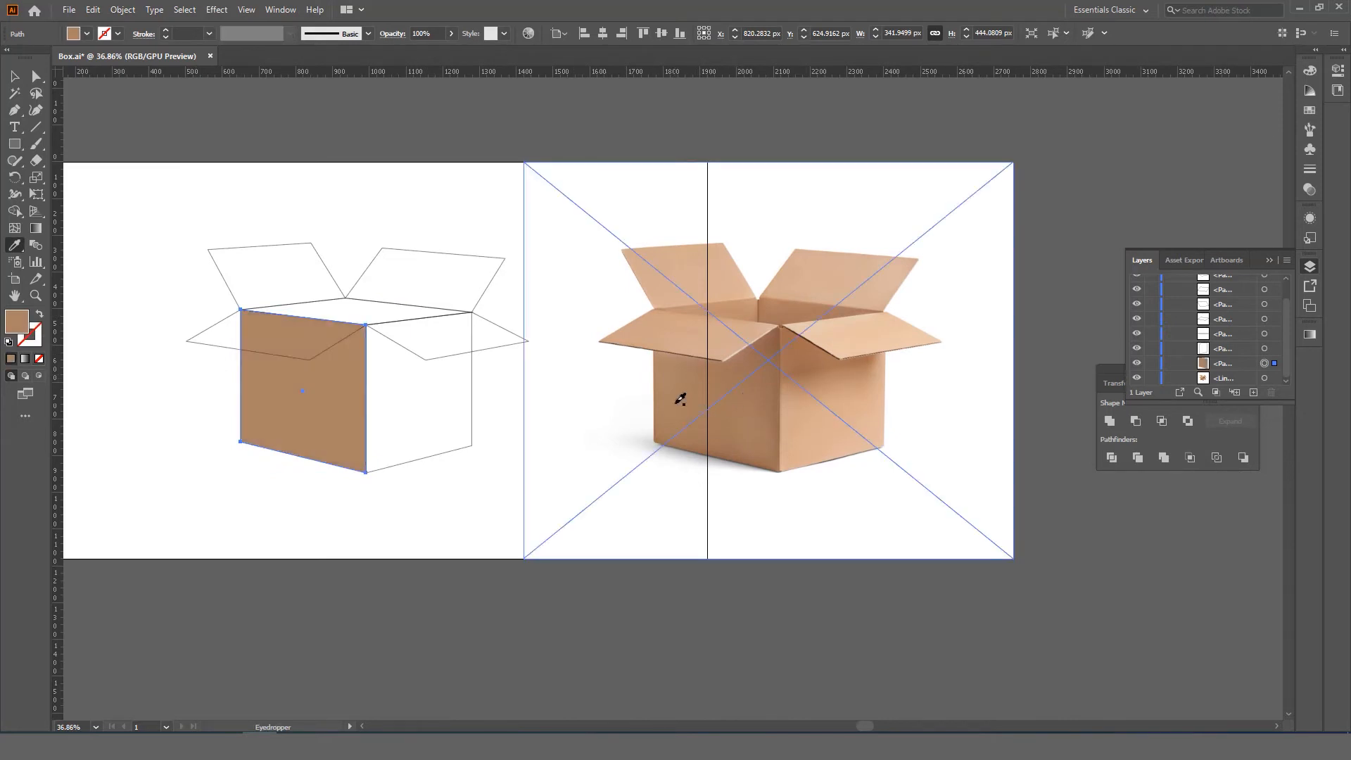
Fill the right front face with the lighter brown sampled by Eyedropper from the matching face in the photo
click(14, 76)
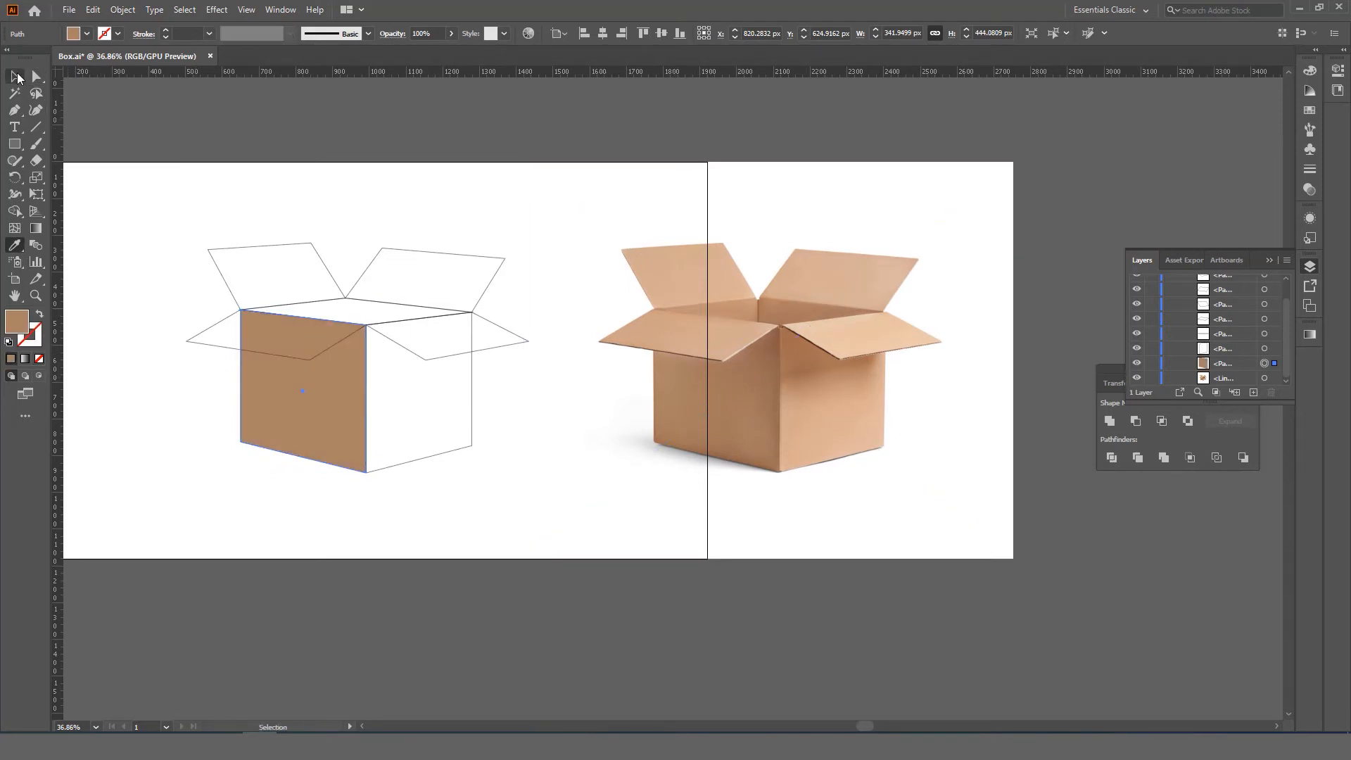
click(413, 460)
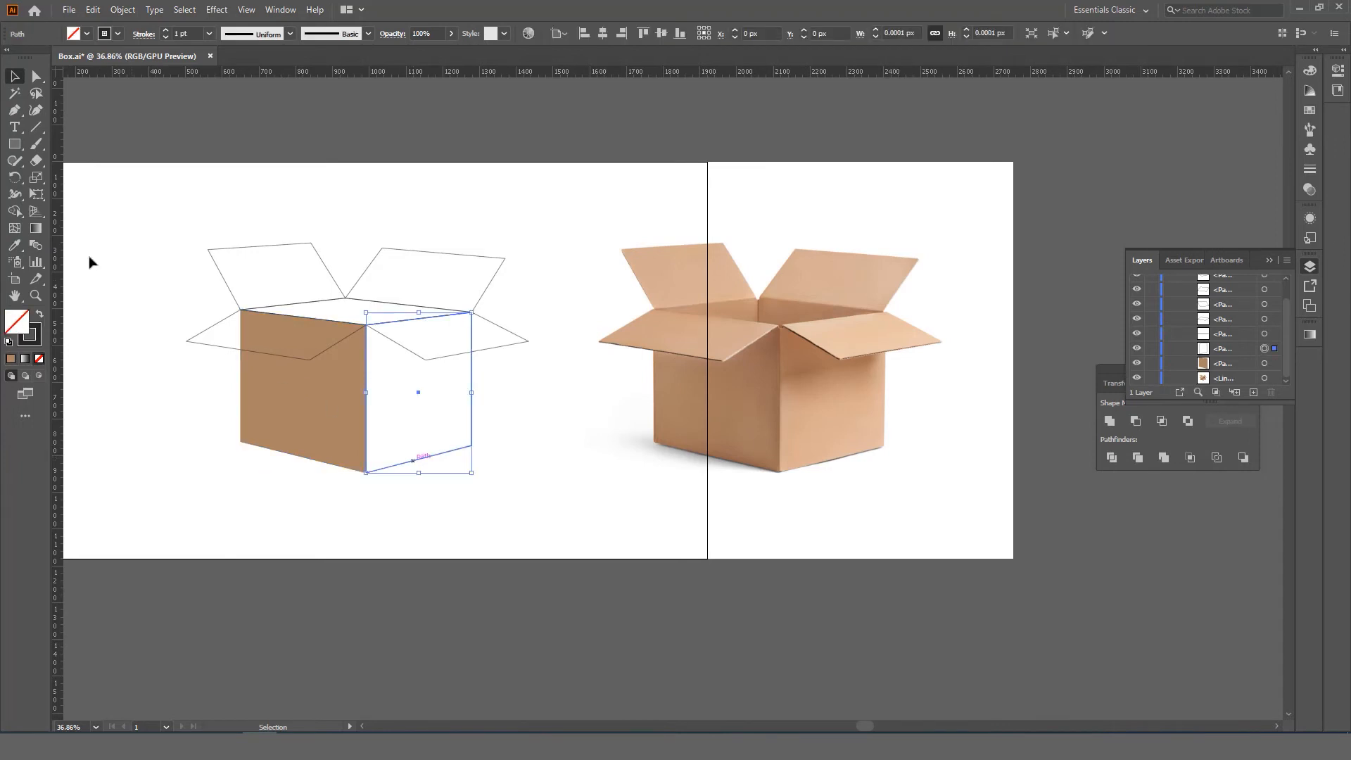
click(15, 246)
click(832, 426)
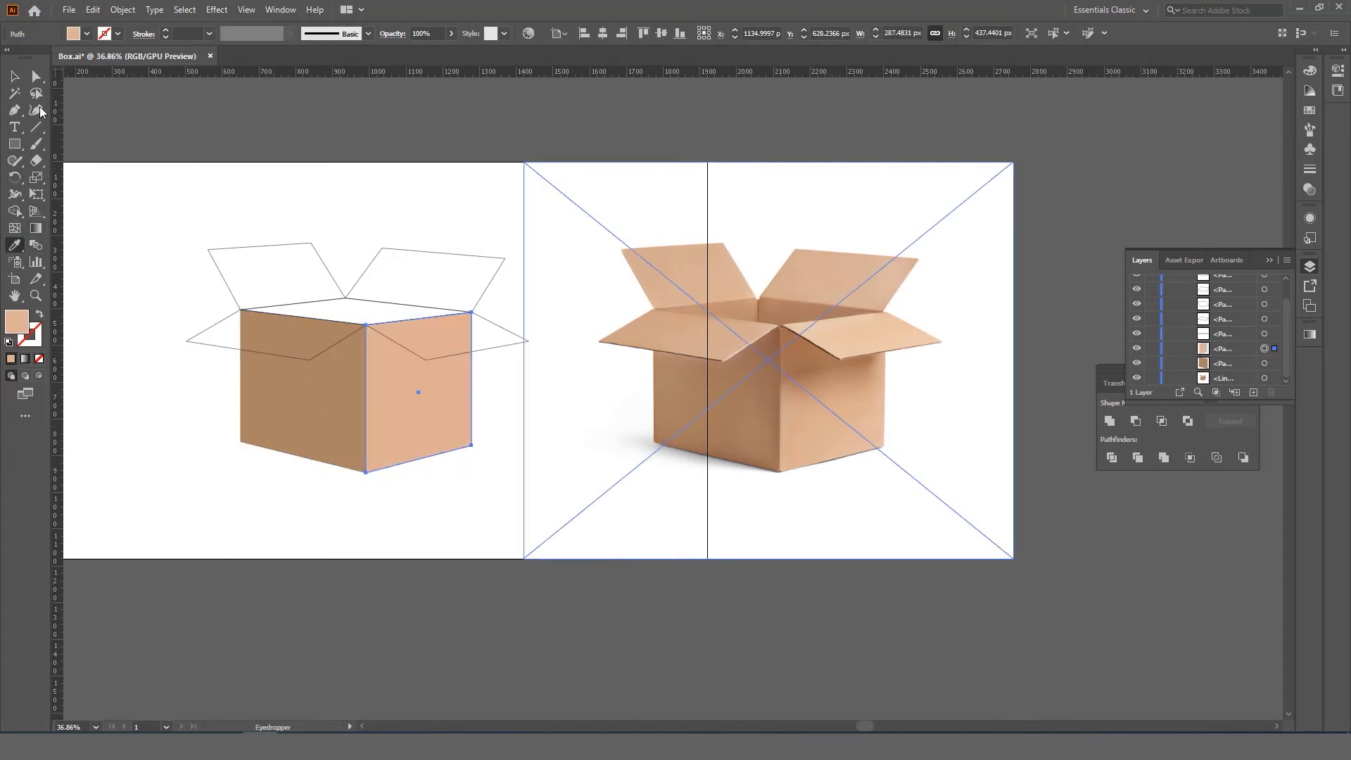
Fill the front-right flap with the light tan sampled by Eyedropper from the matching flap in the photo
click(14, 76)
click(519, 347)
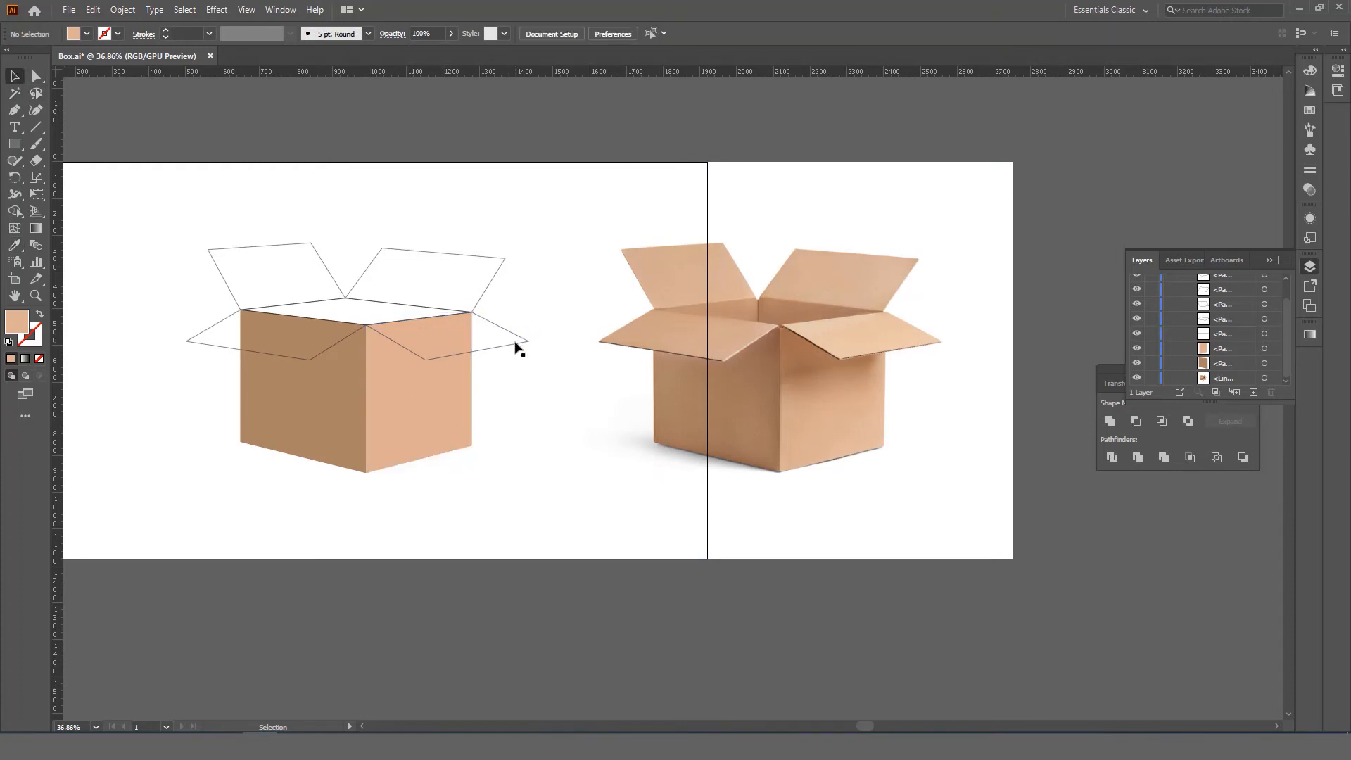
click(518, 346)
click(14, 246)
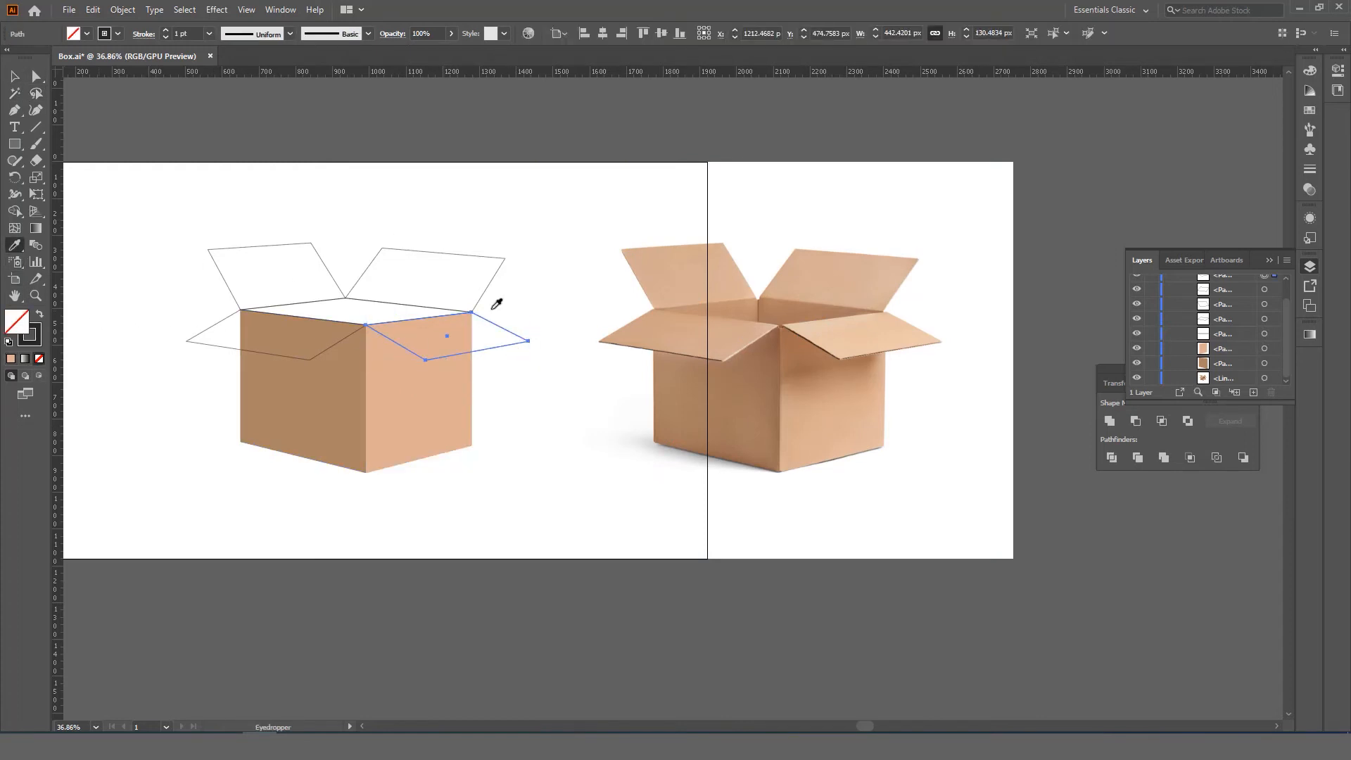
click(851, 340)
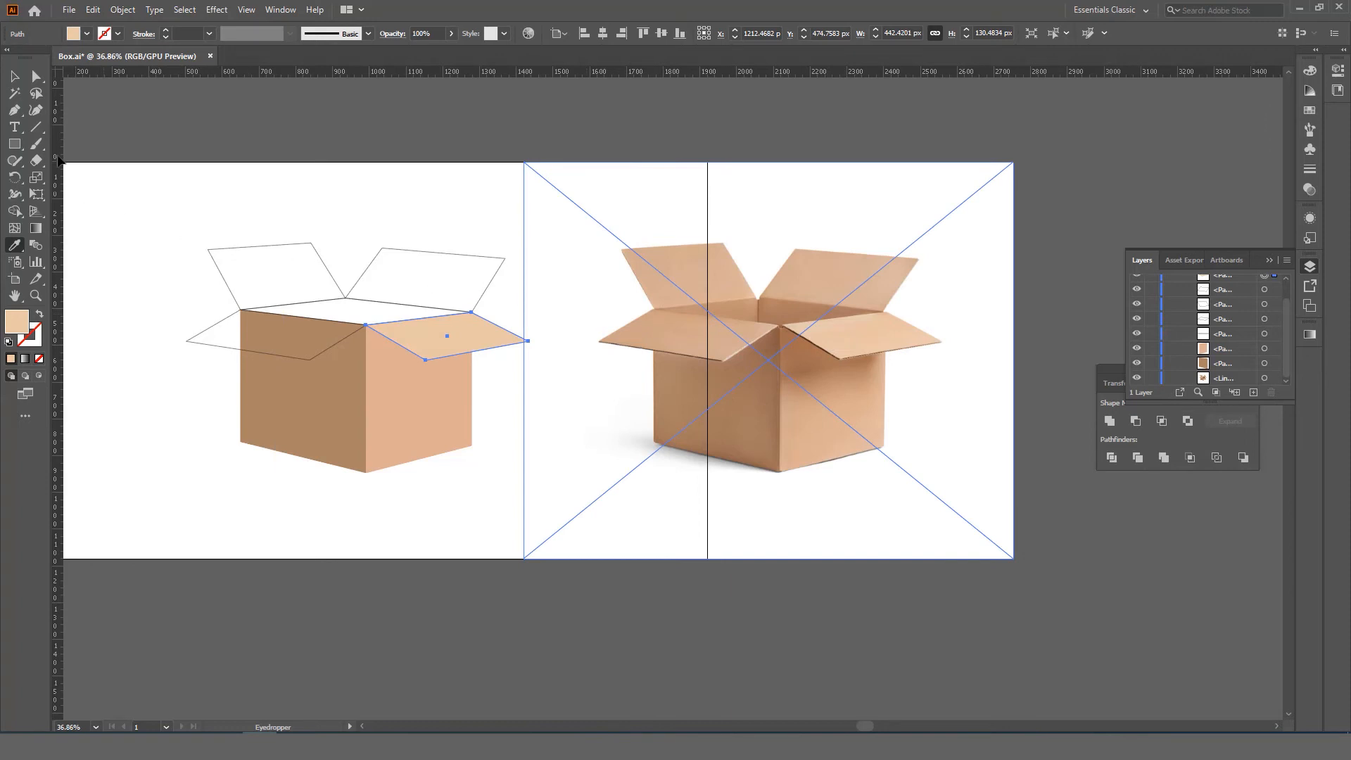
Fill the back-right flap with the light tan sampled from the drawn front-right flap
click(14, 76)
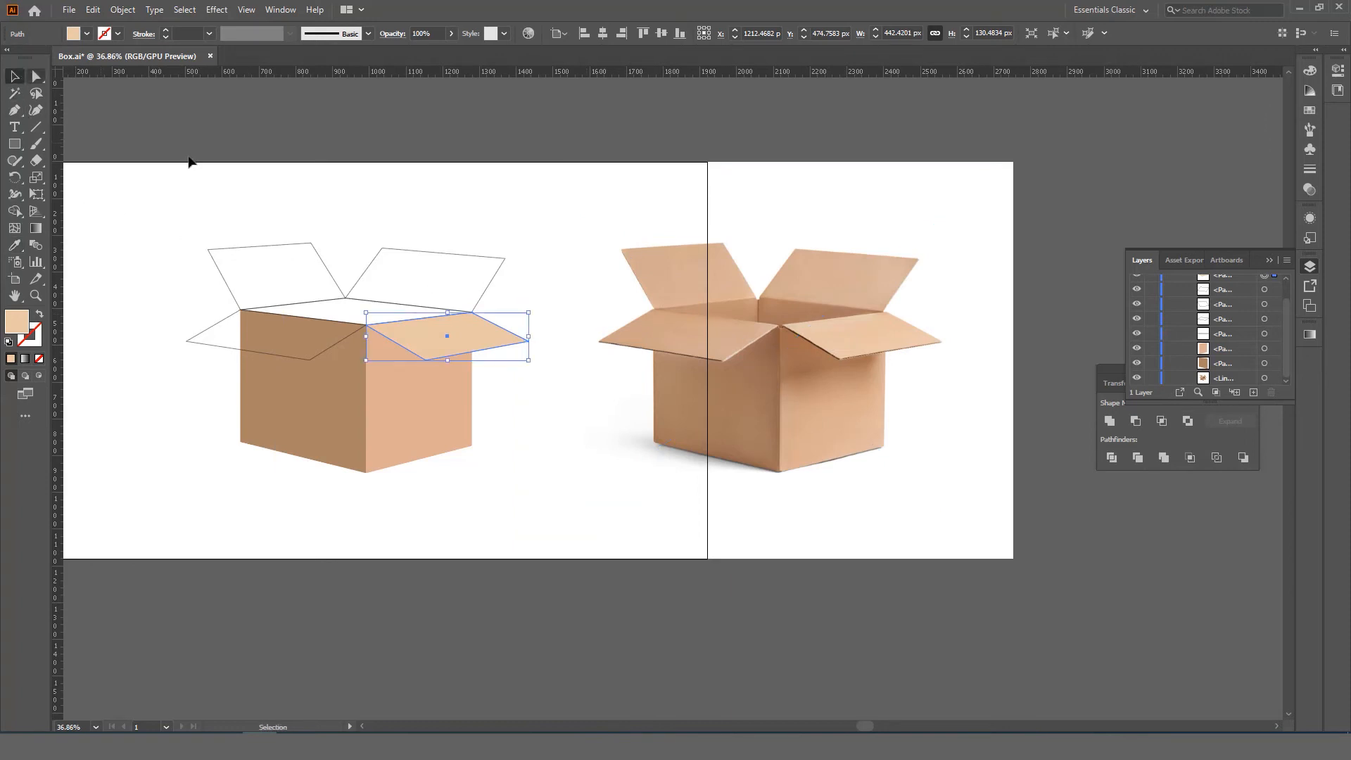
click(414, 249)
click(16, 245)
click(449, 344)
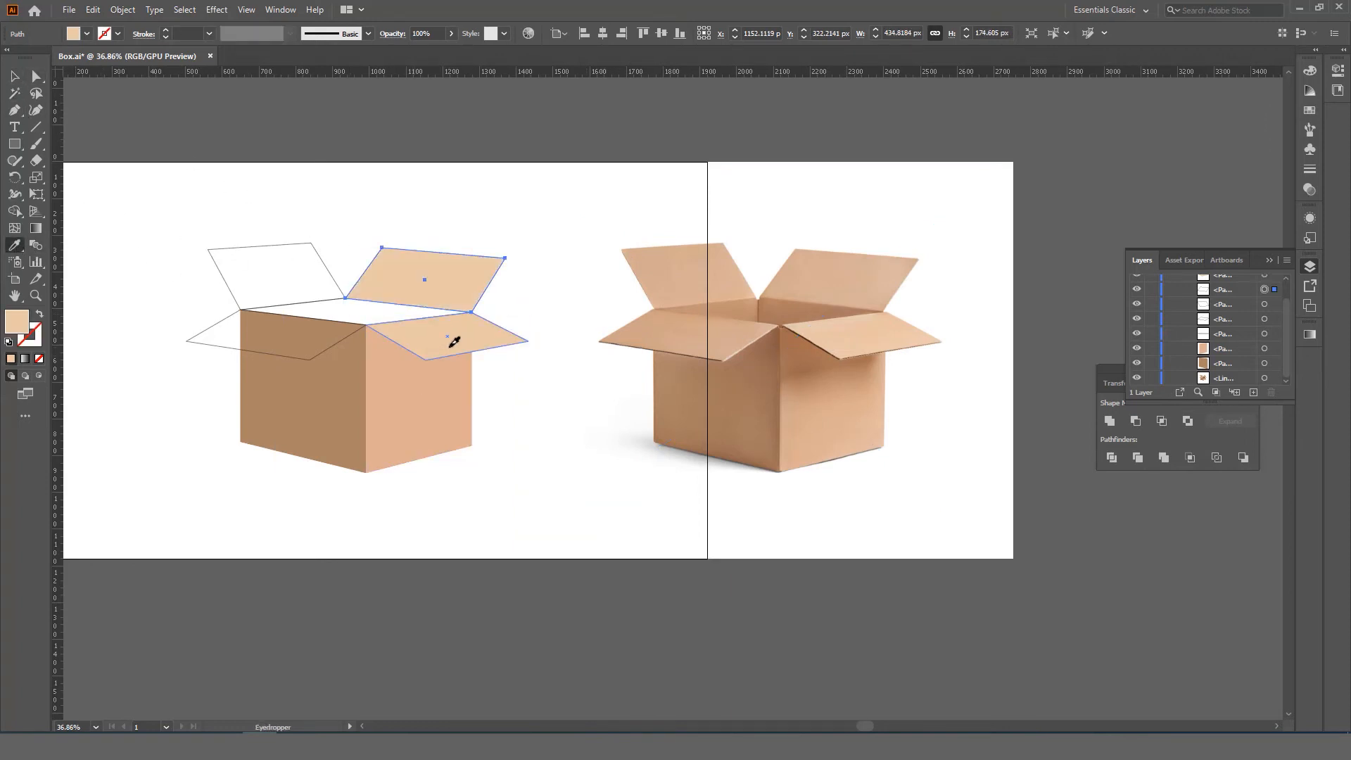
Fill the back-left flap with the light tan sampled from the drawn back-right flap
click(14, 76)
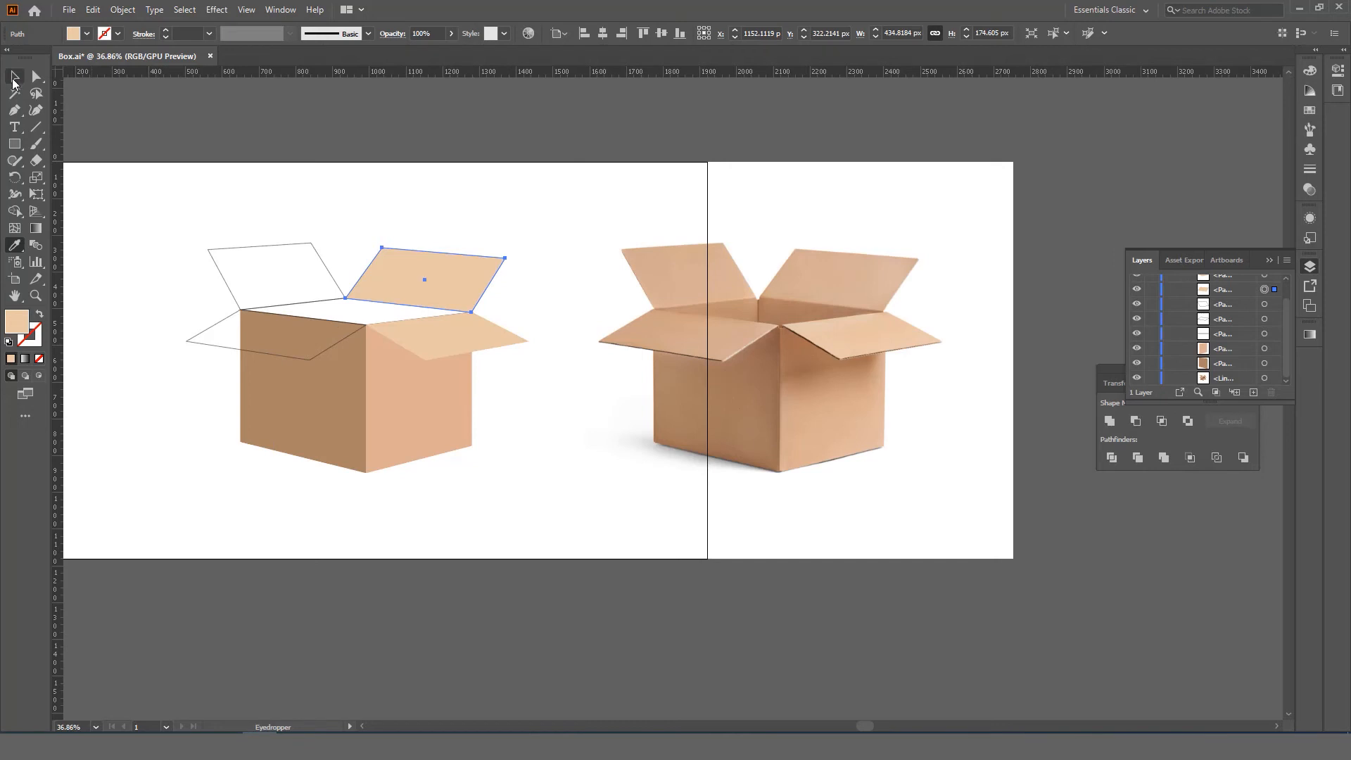
click(316, 256)
click(14, 245)
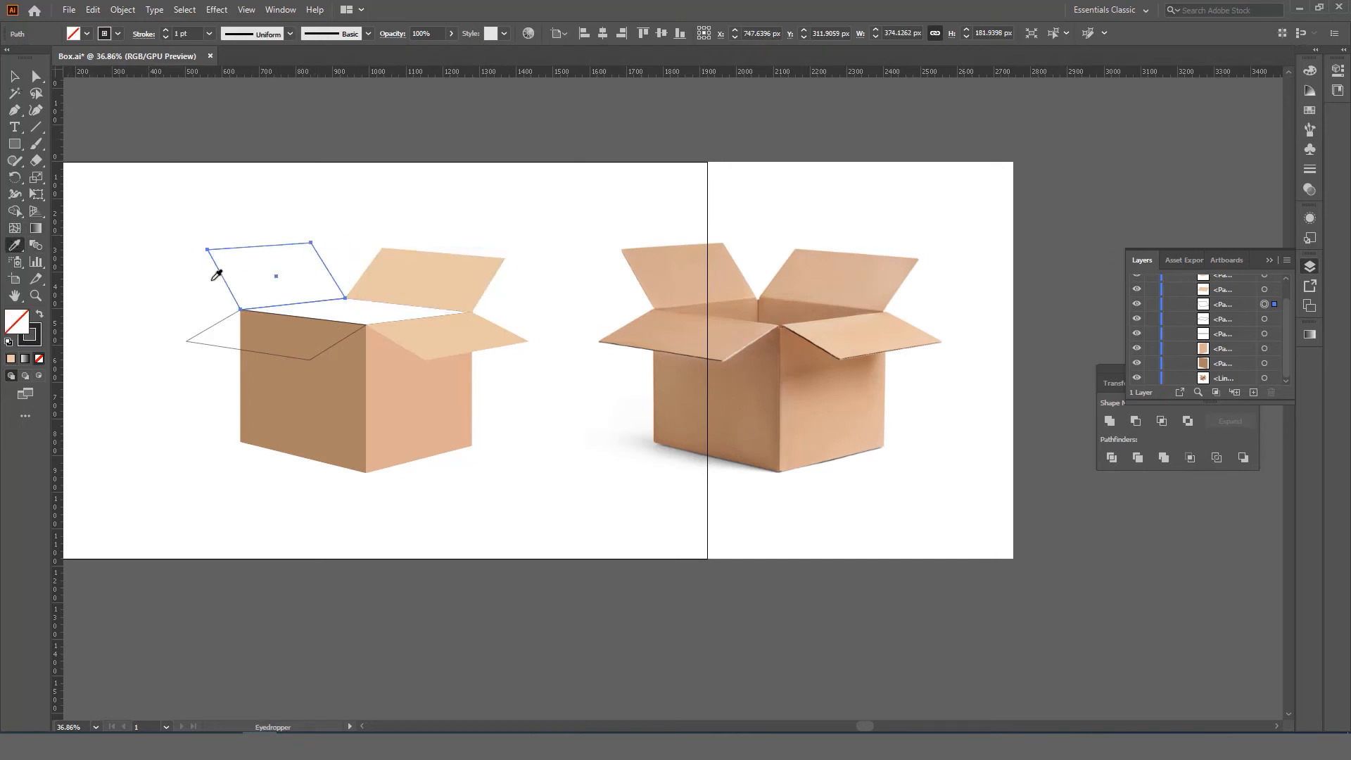
click(394, 281)
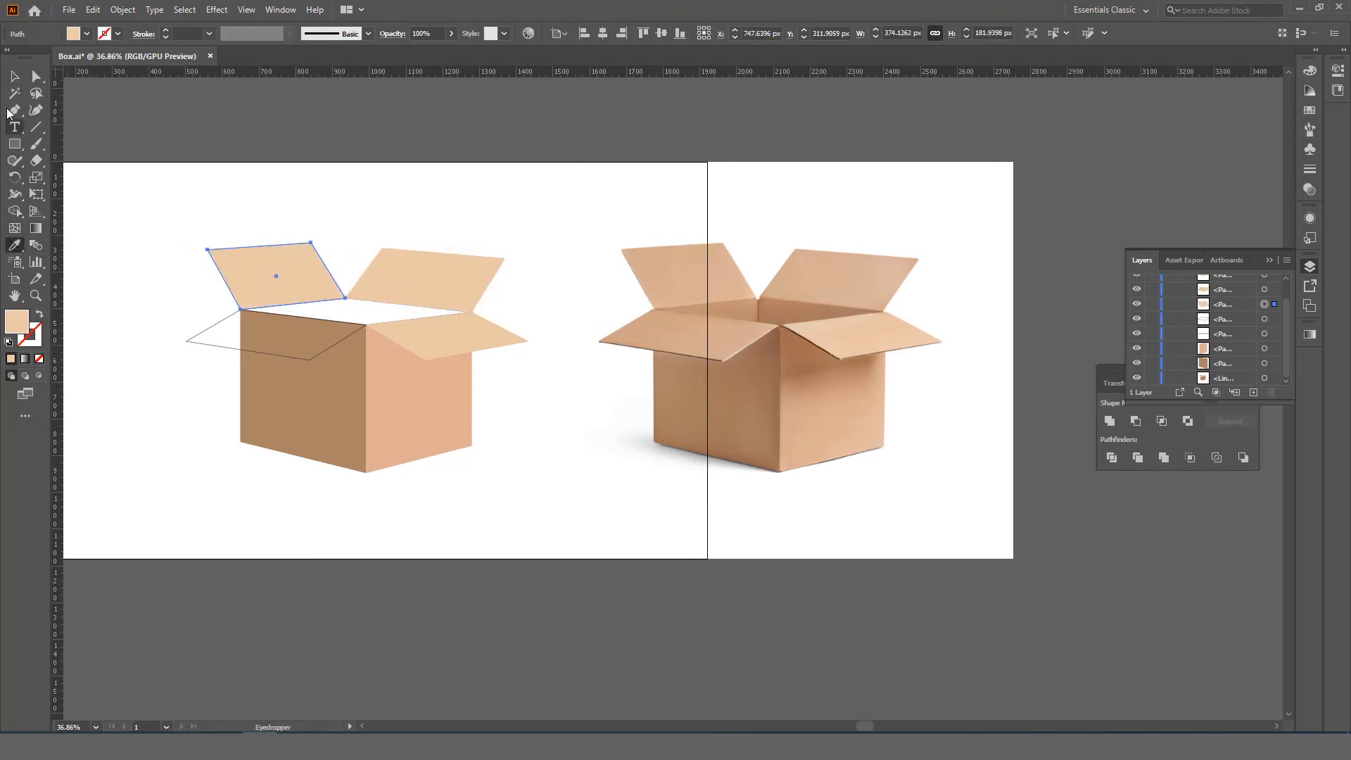
Fill the front-left flap with the light tan sampled from the drawn back-left flap
click(14, 76)
click(229, 348)
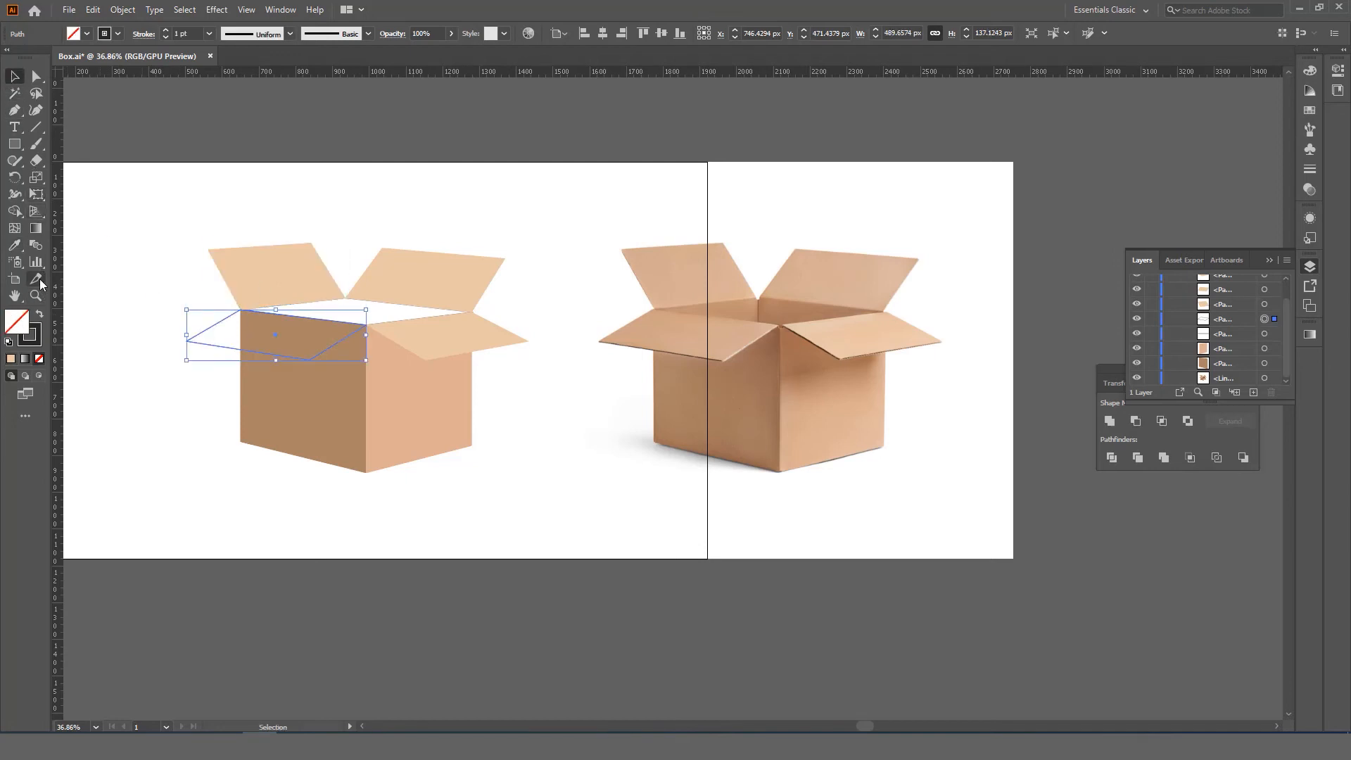
click(14, 244)
click(284, 270)
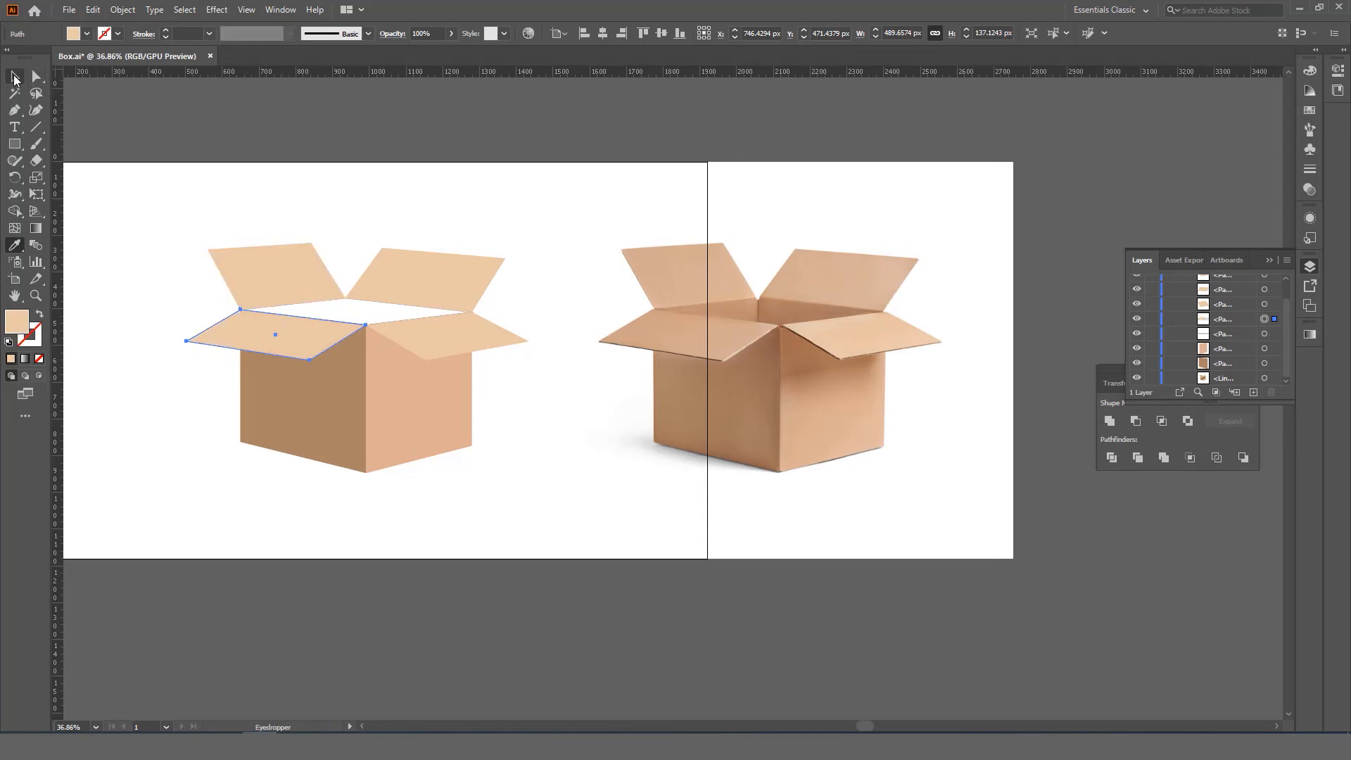
Send the back-left flap to the back of the stacking order, behind the box opening shape
click(14, 76)
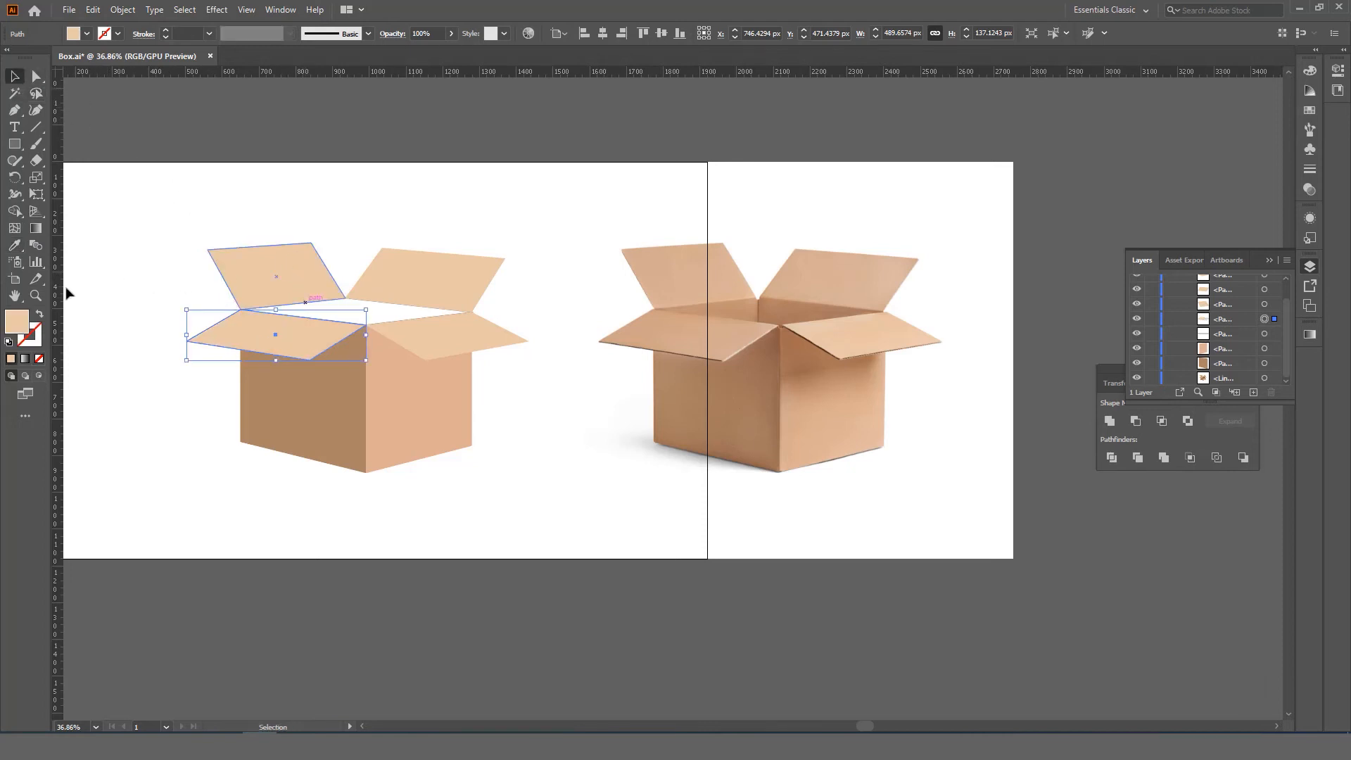
click(35, 297)
drag(317, 337, 528, 352)
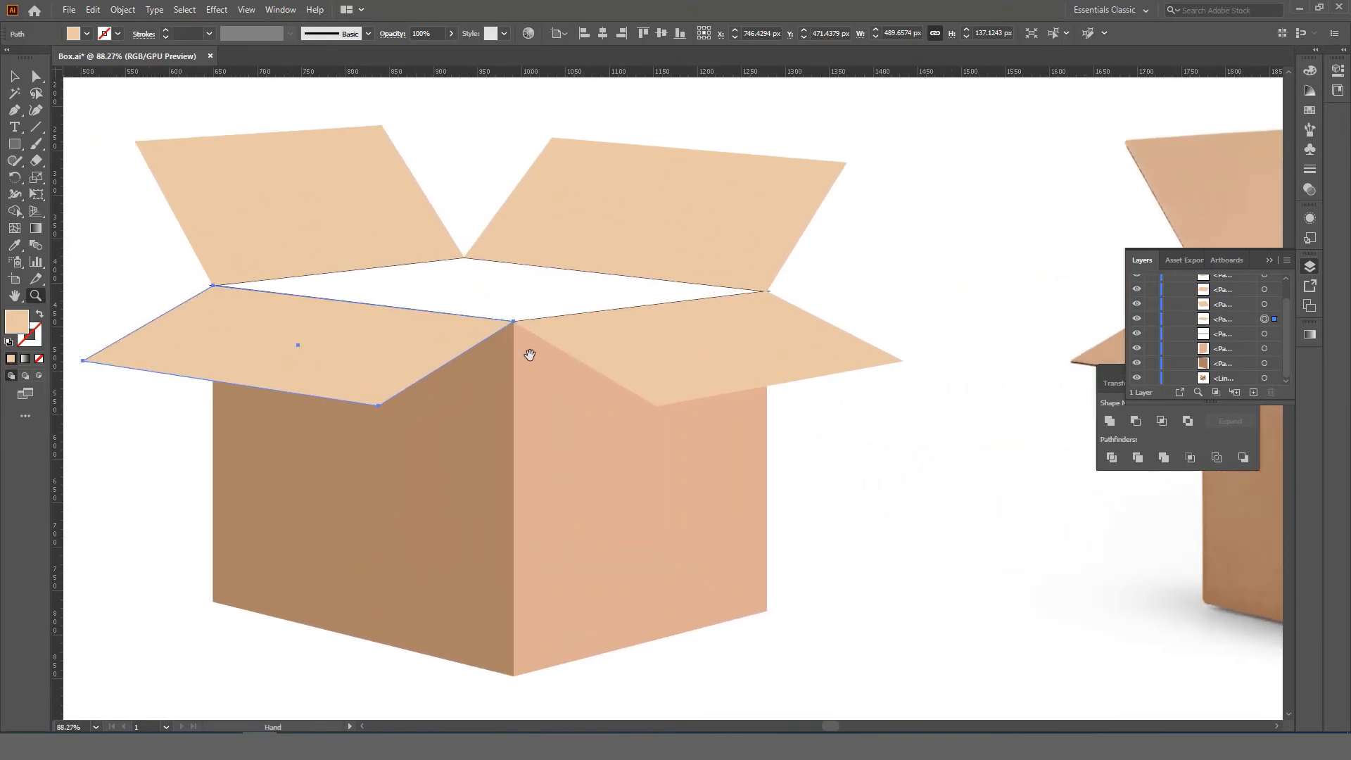
click(15, 76)
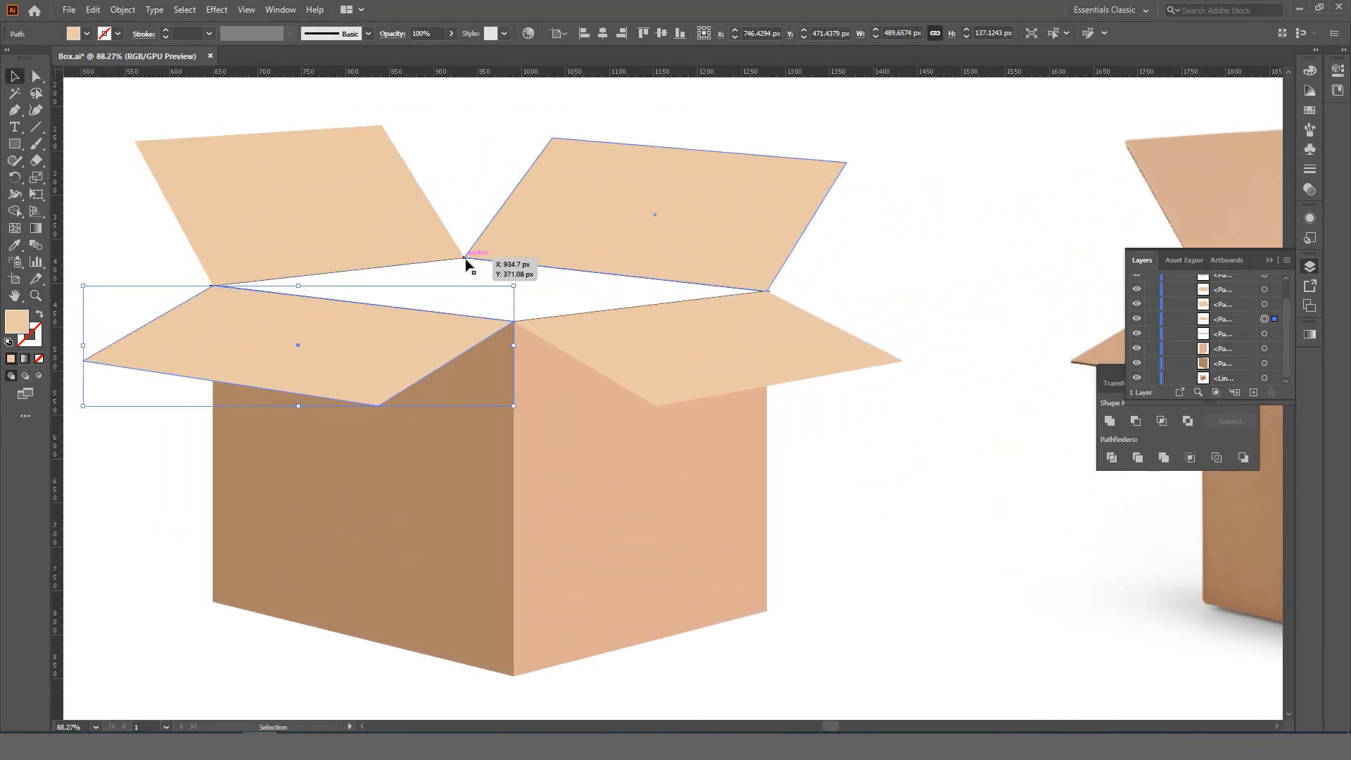
click(467, 269)
click(429, 281)
click(421, 266)
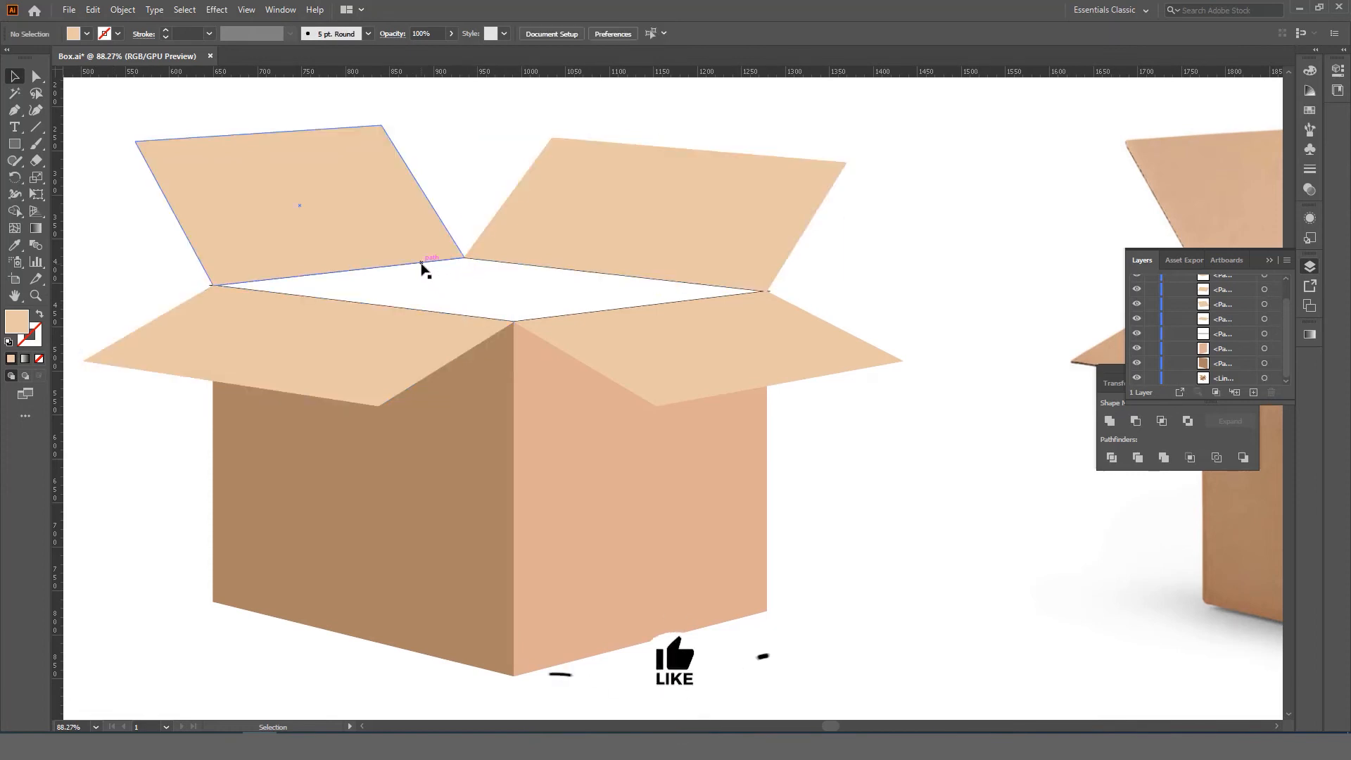
right_click(415, 214)
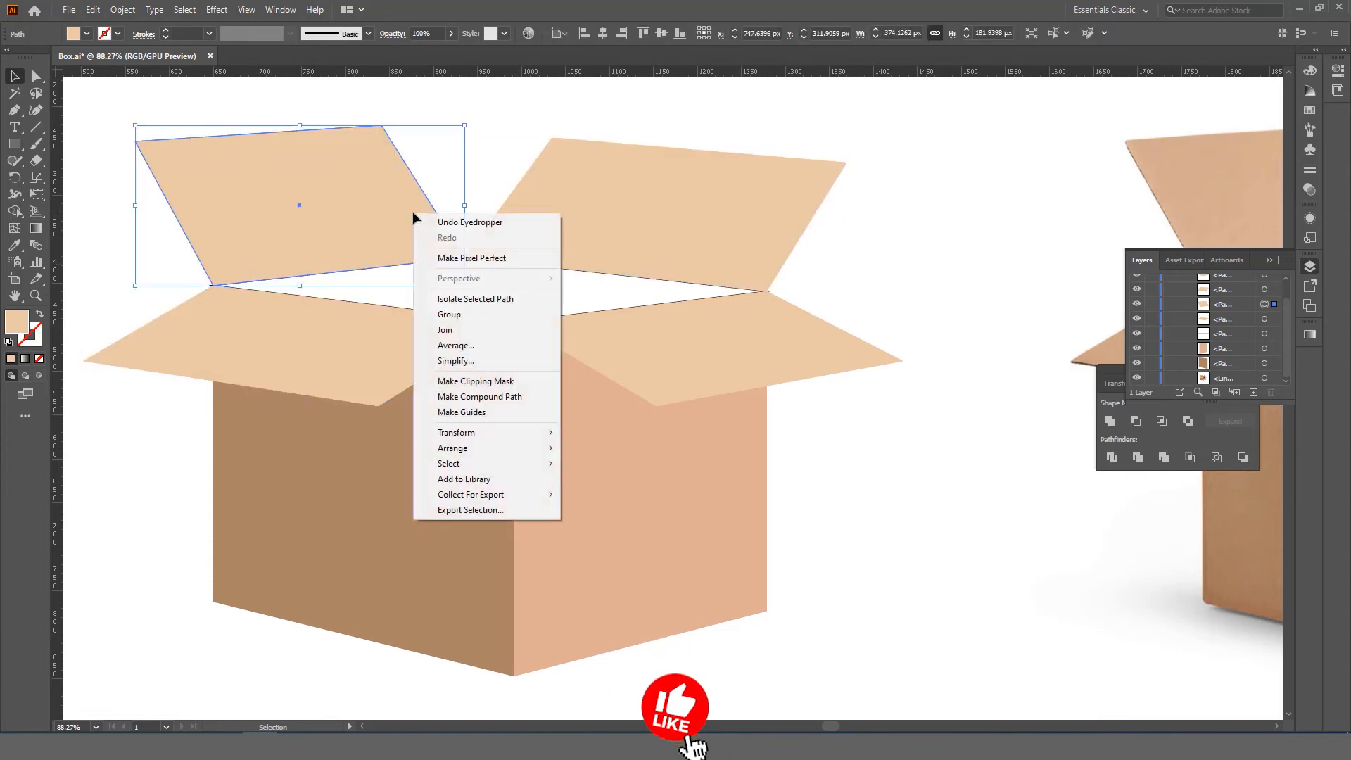
mouse_move(508, 448)
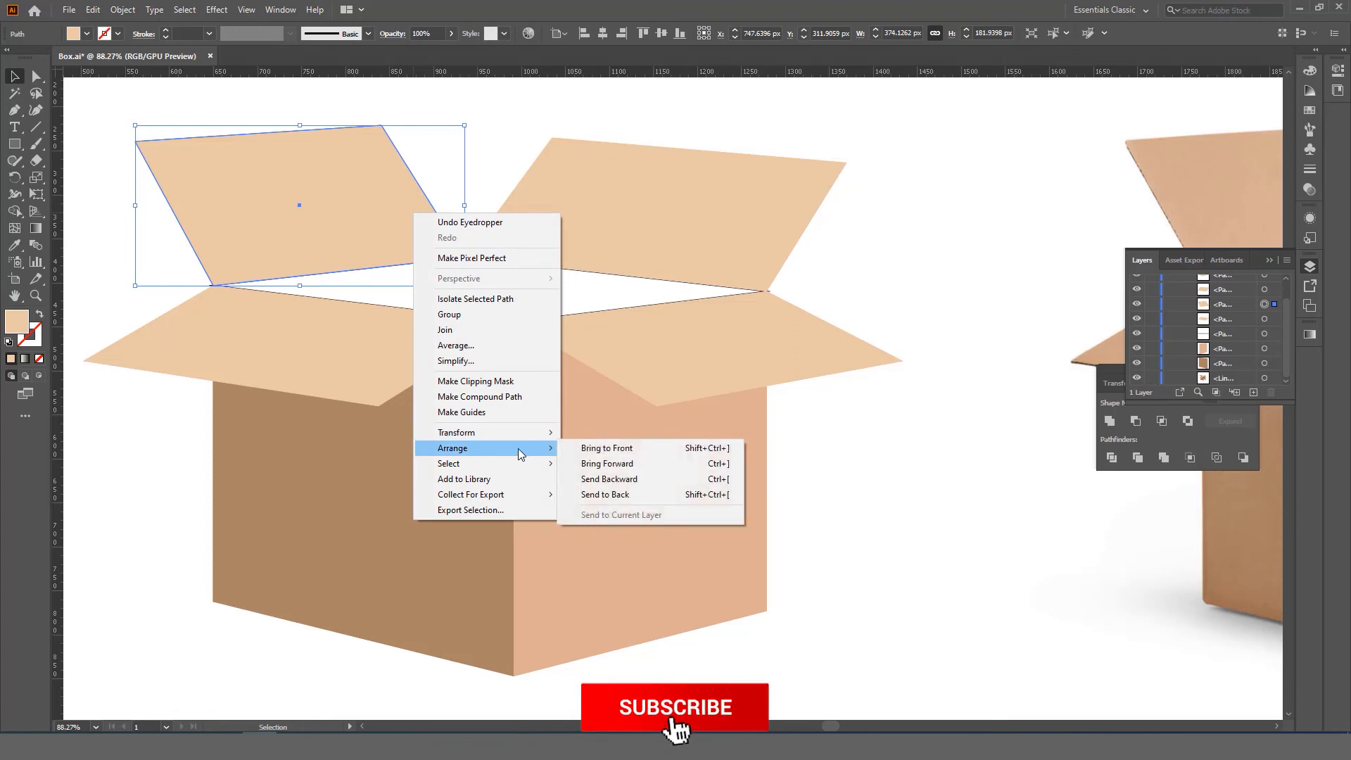
click(627, 494)
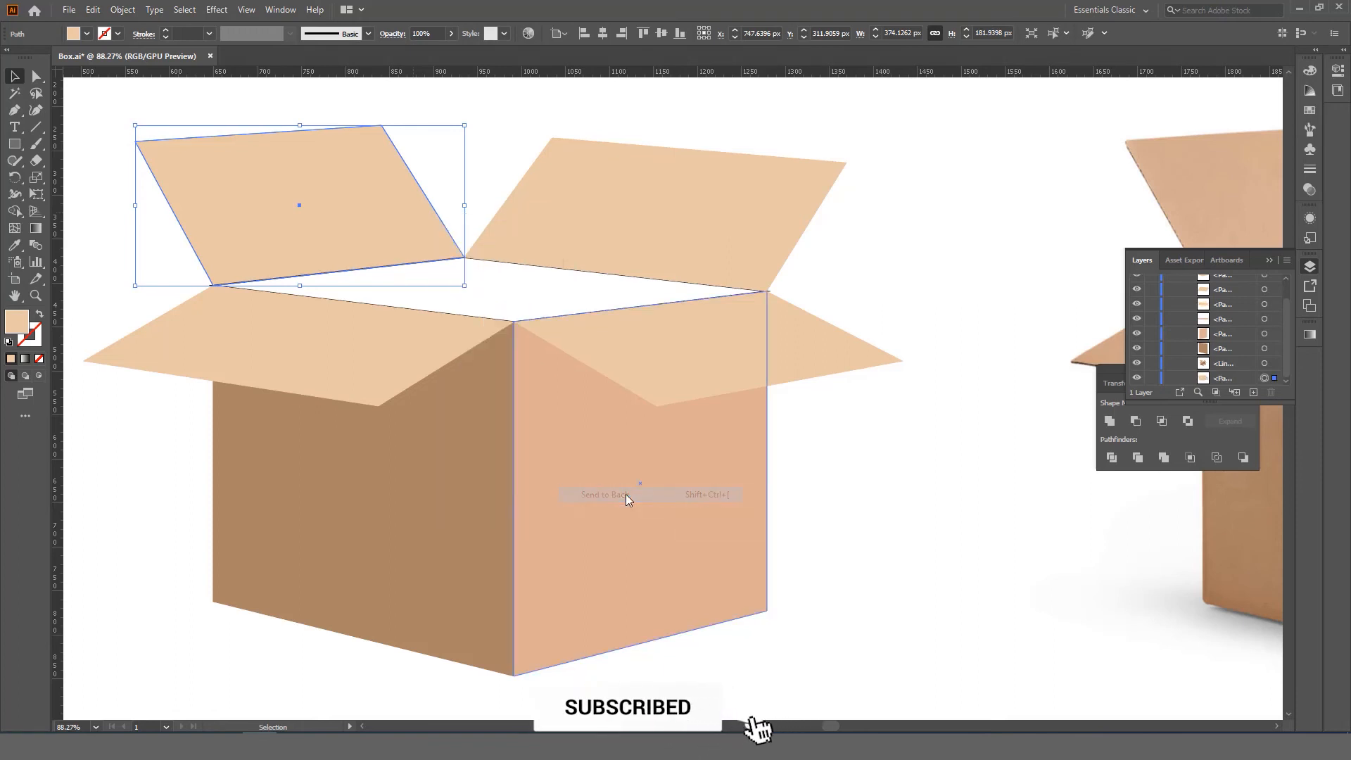
Swap the fill and stroke of the box opening so it has a black fill and no outline
click(473, 217)
click(451, 265)
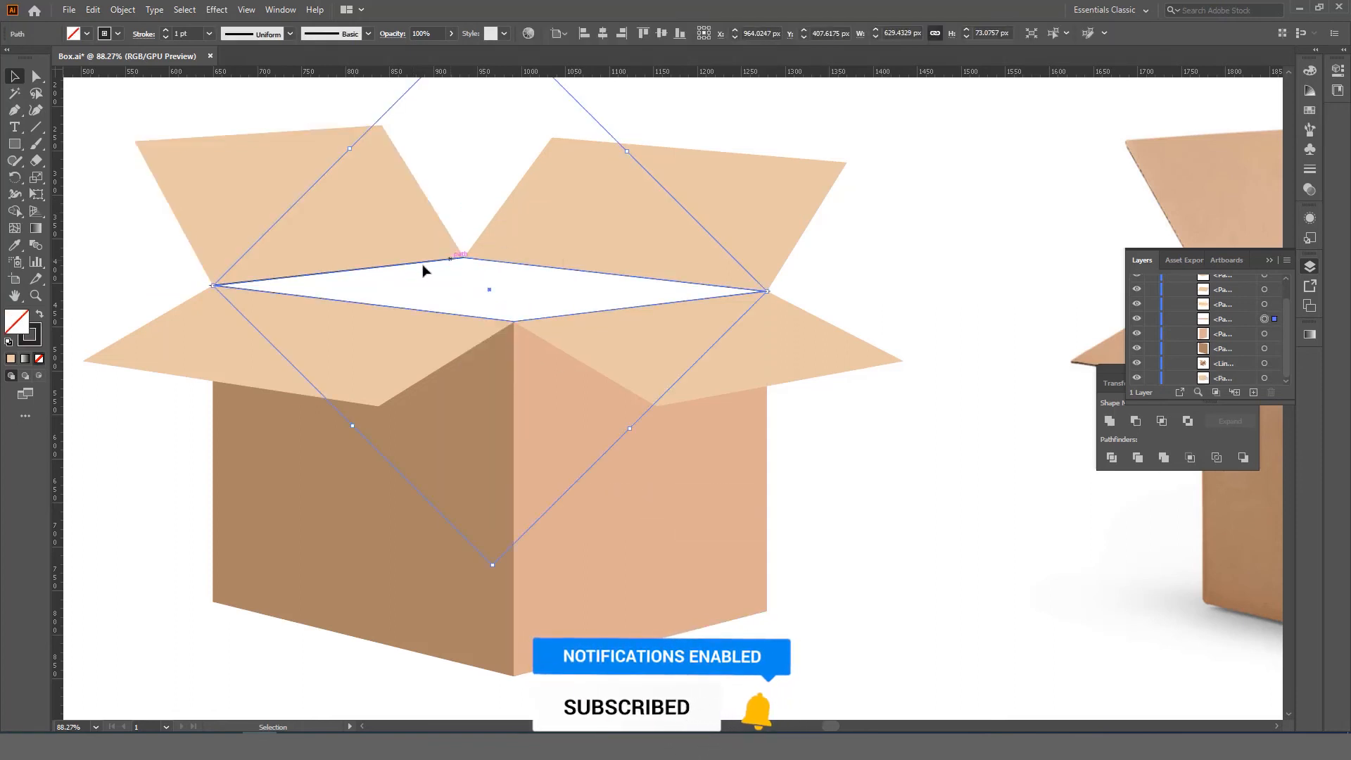
click(41, 319)
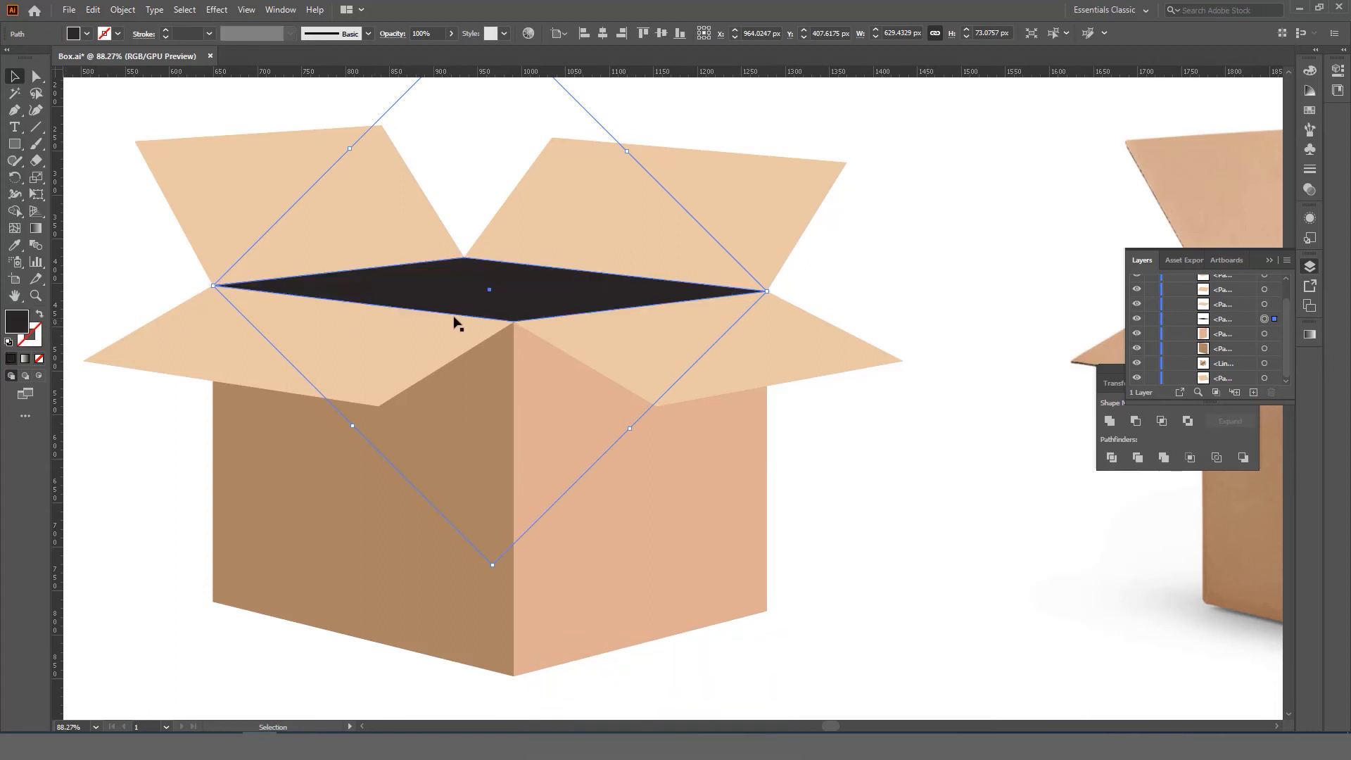
Try to draw a vertical line about 79 px long from the back corner of the opening down across it
drag(499, 305, 437, 295)
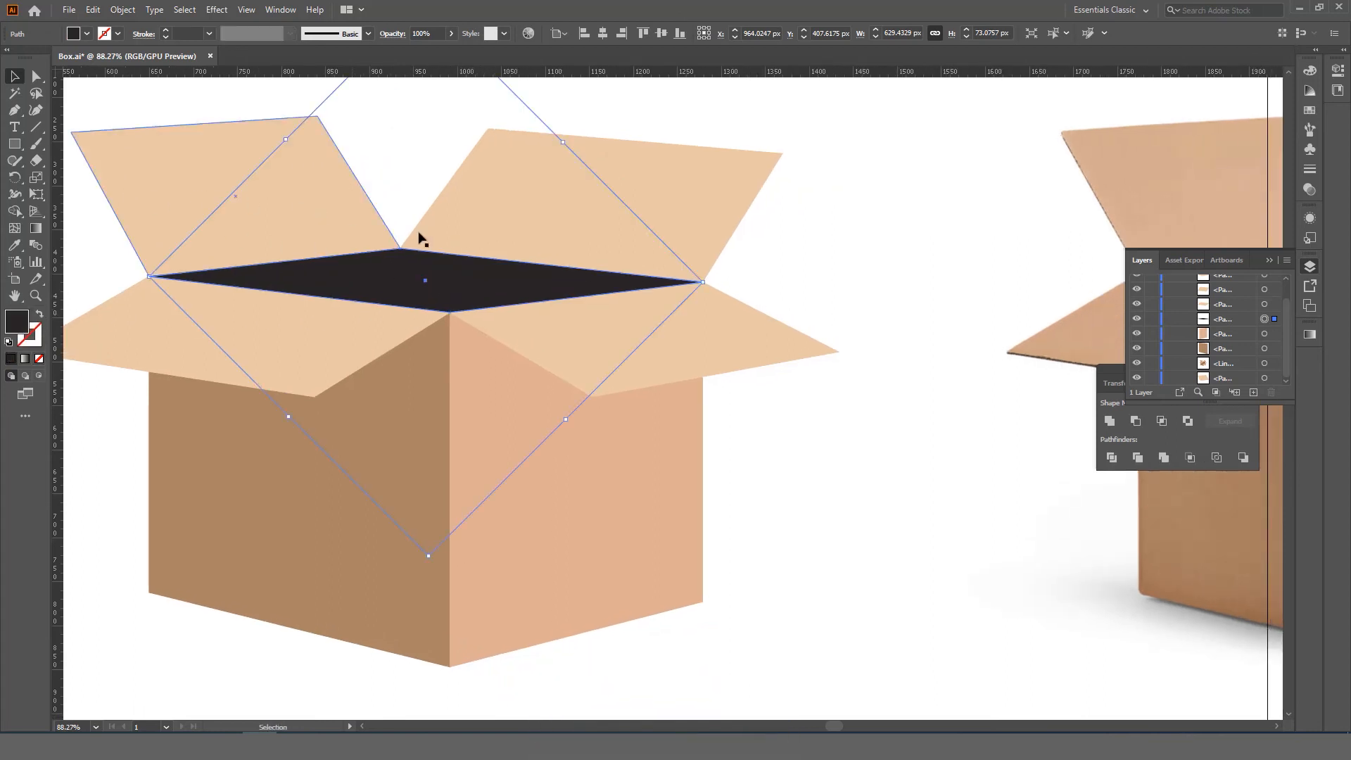
scroll(456, 249, up, 1)
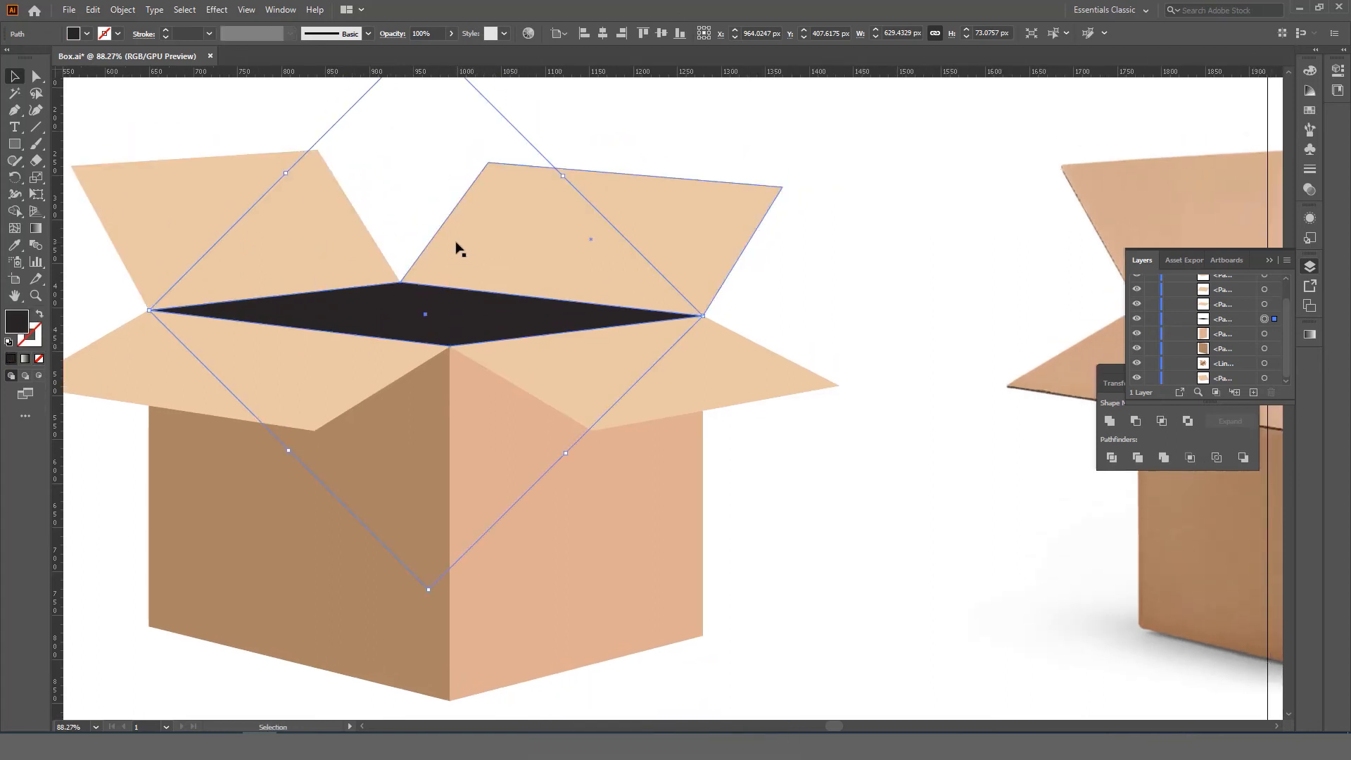
scroll(456, 240, up, 1)
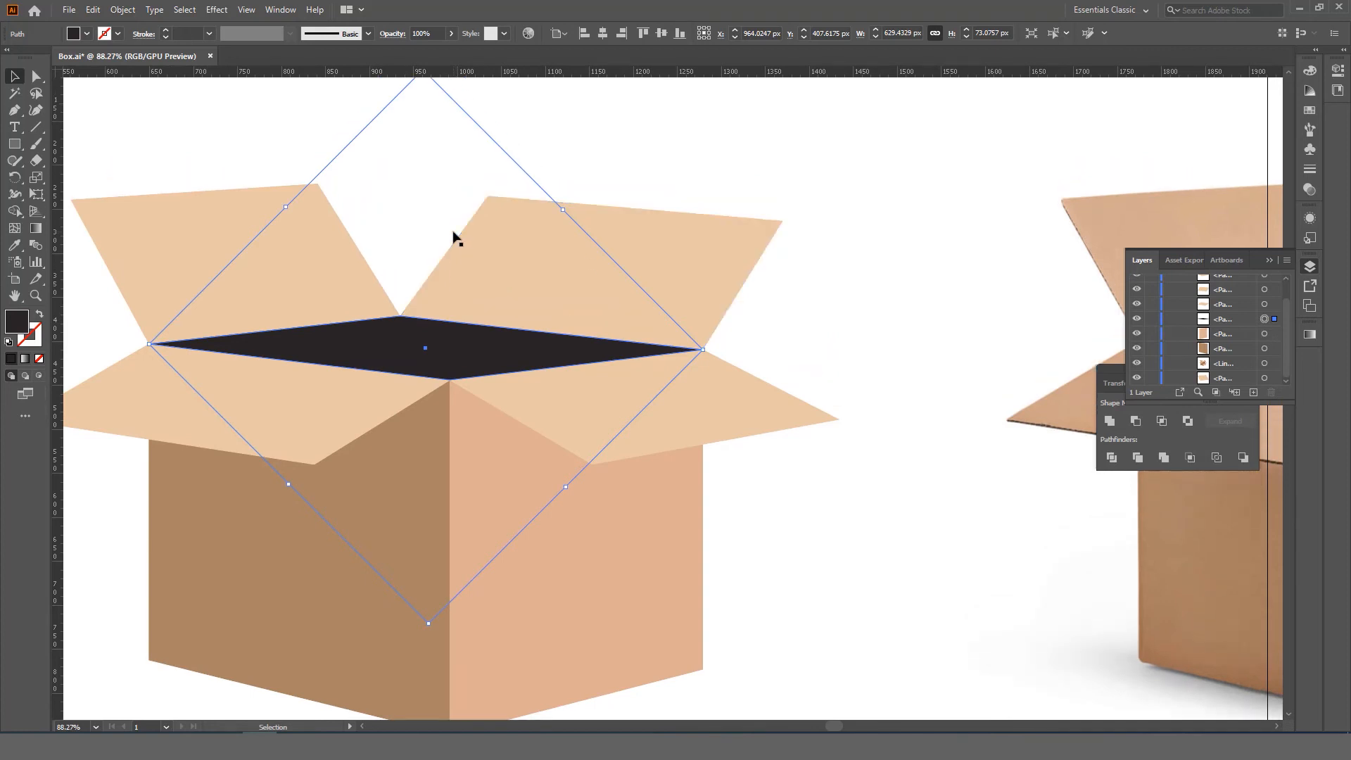
scroll(455, 239, down, 1)
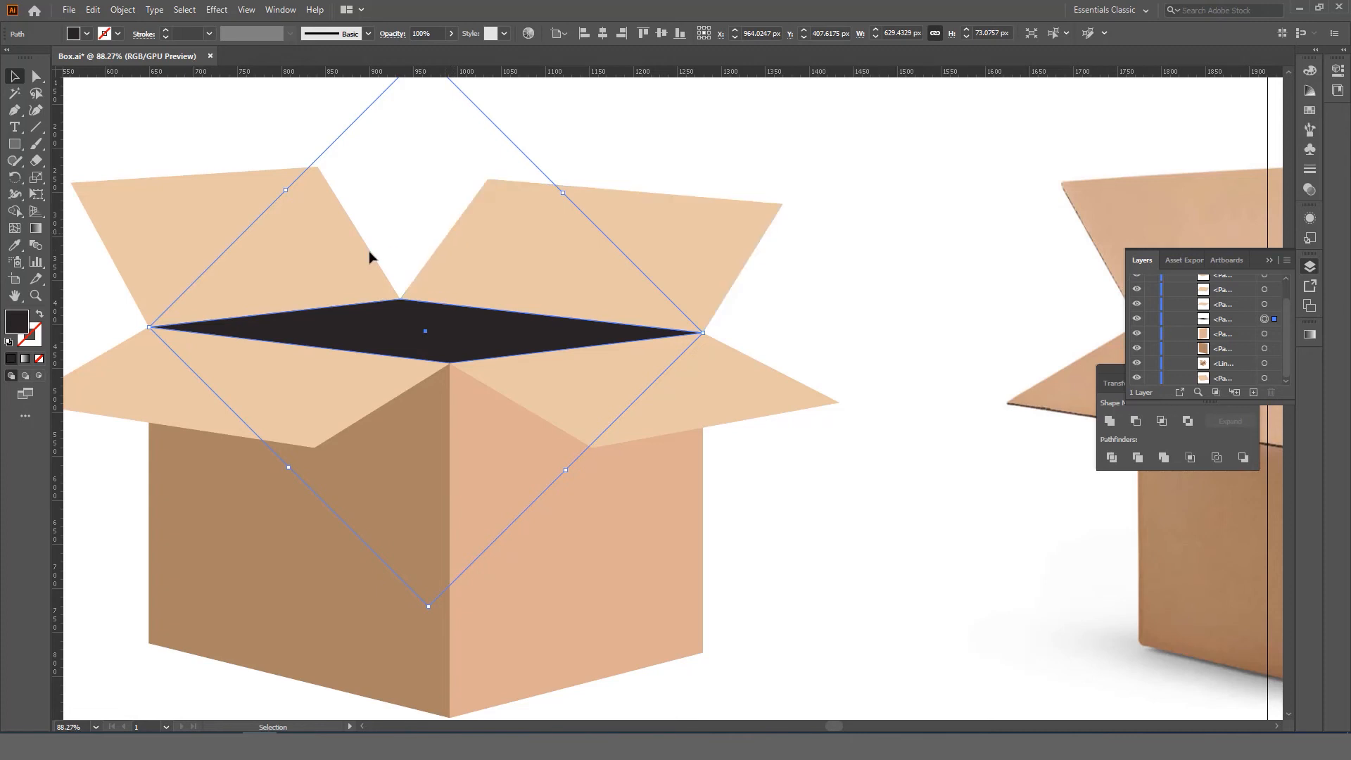
click(34, 128)
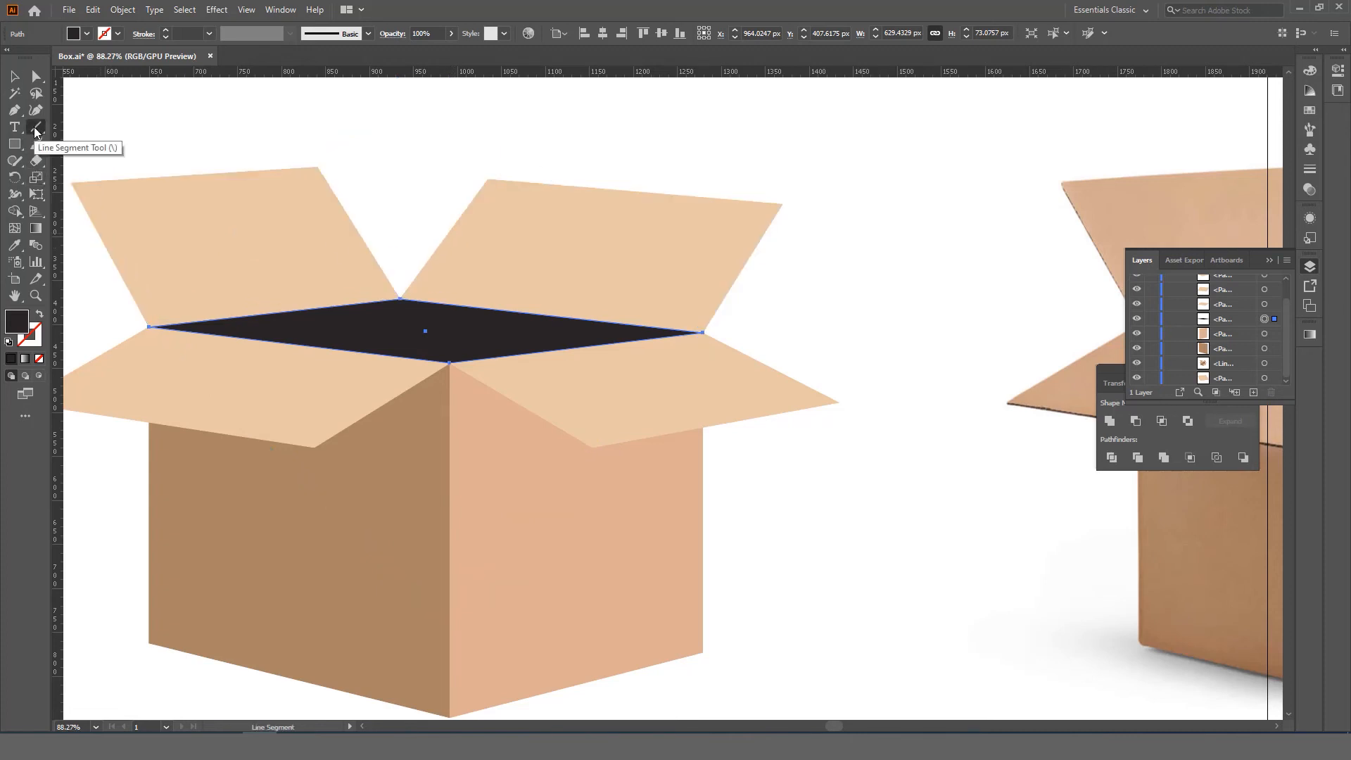
drag(400, 298, 401, 369)
key(v)
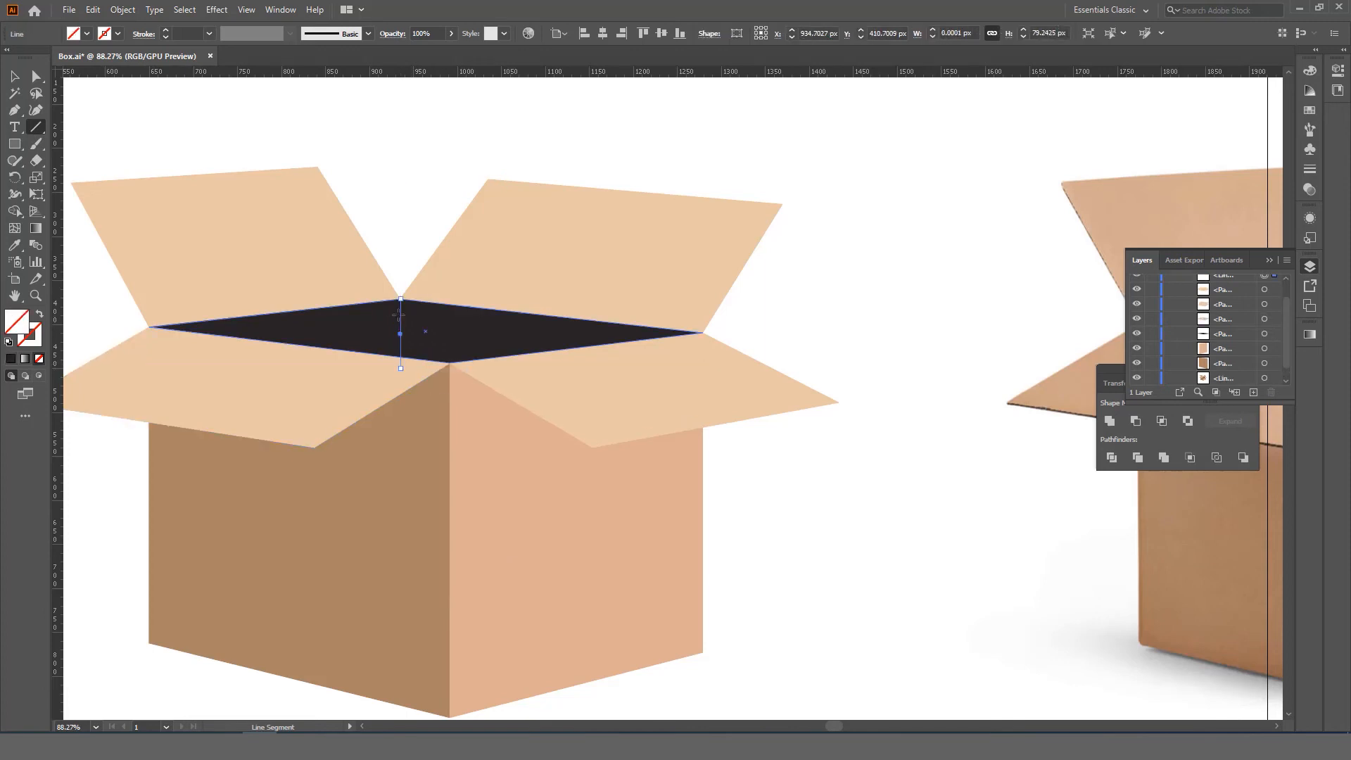
drag(402, 319, 405, 316)
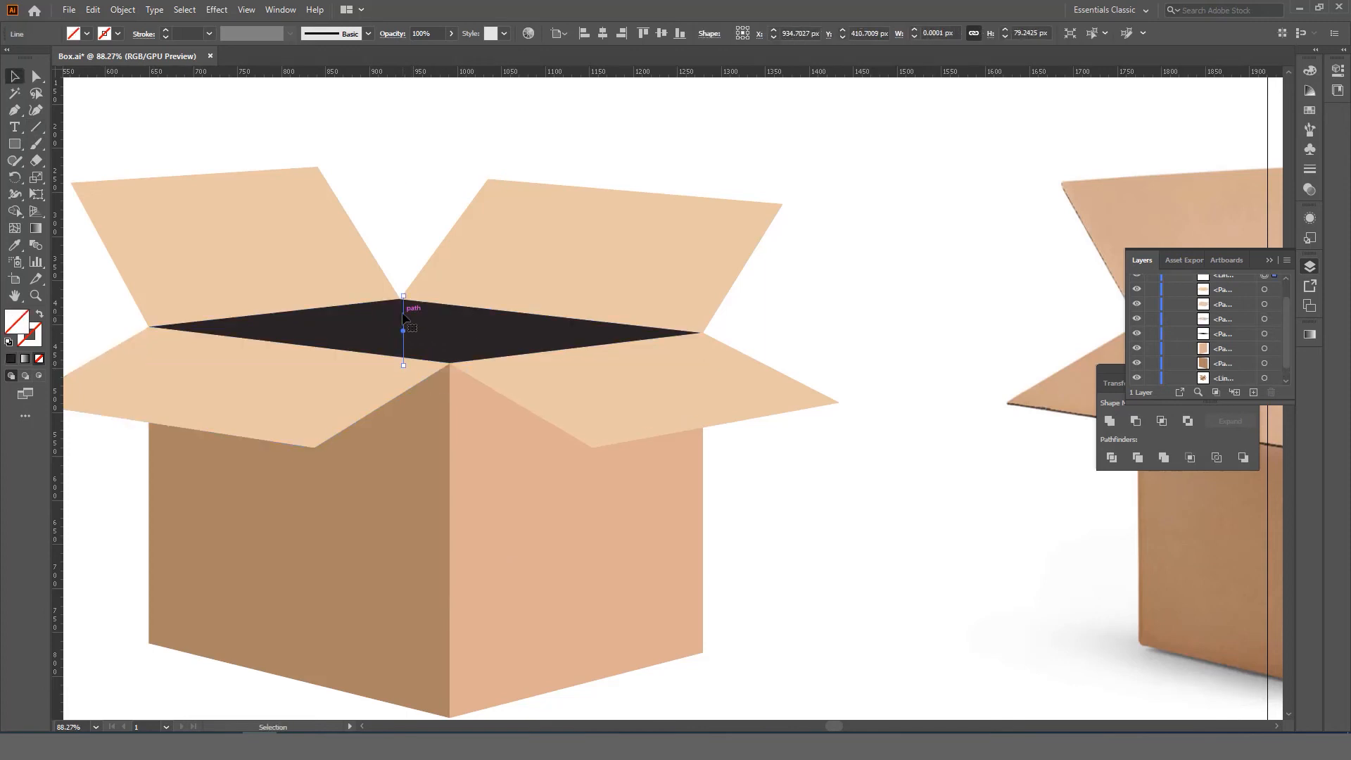
key(ctrl+shift+a)
Switch the artwork display to Outline mode for a close view of the box opening
scroll(402, 314, up, 1)
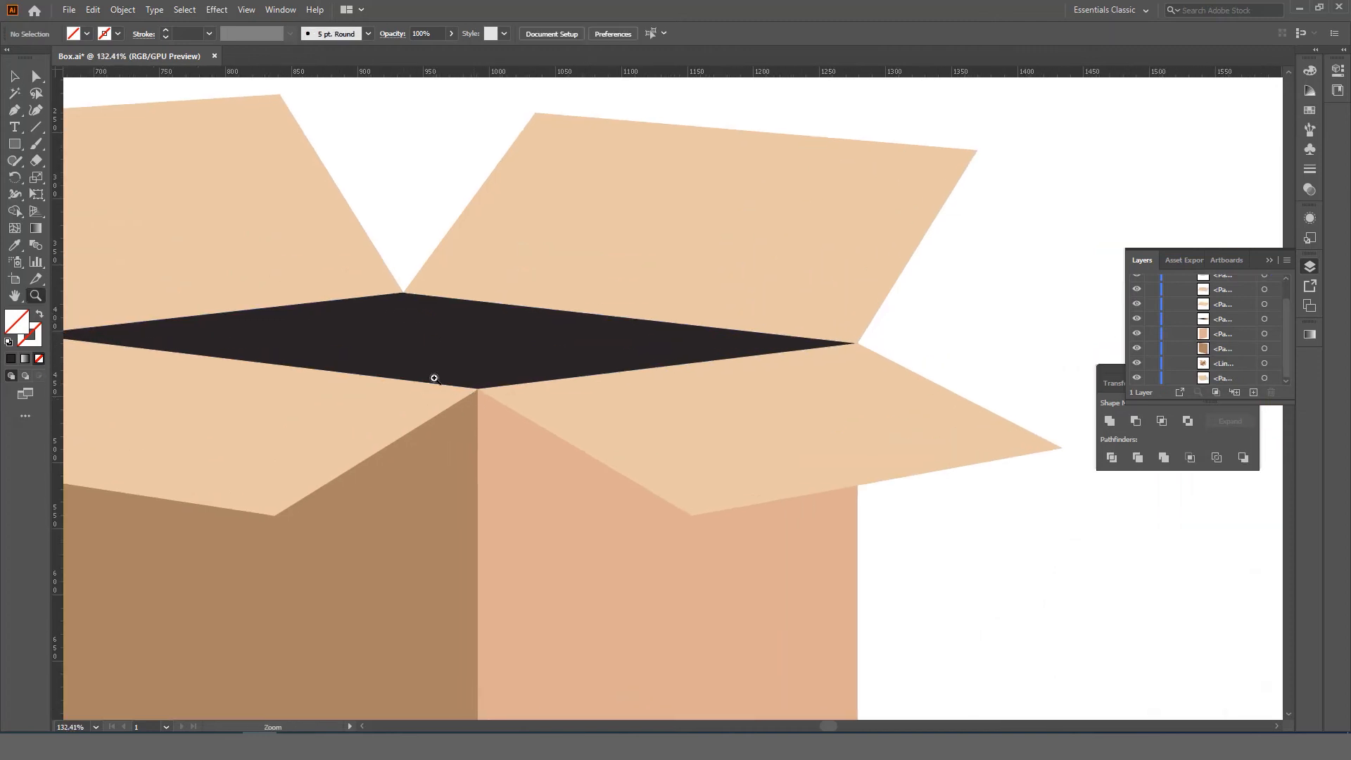
click(246, 9)
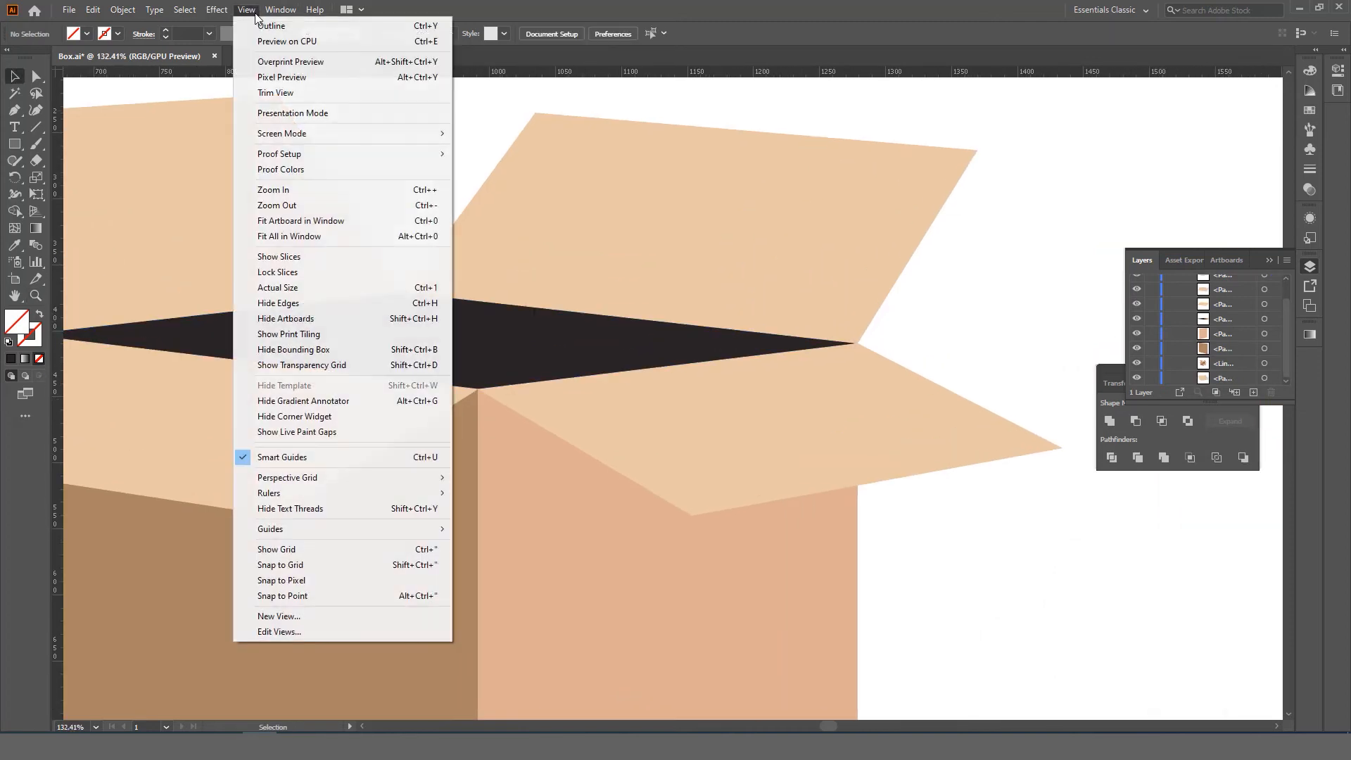
click(289, 21)
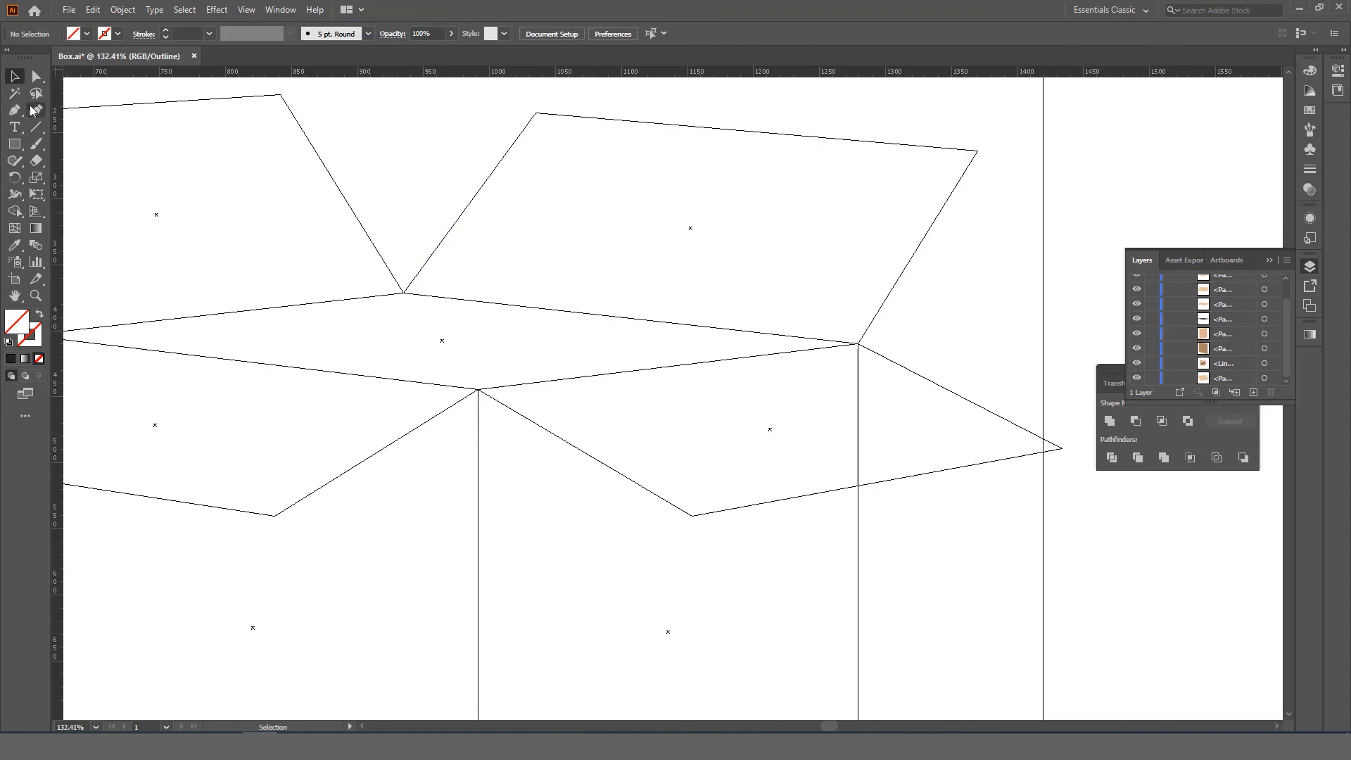
Draw a vertical line through the back corner of the opening, from slightly above it to just below the front-left edge
click(41, 129)
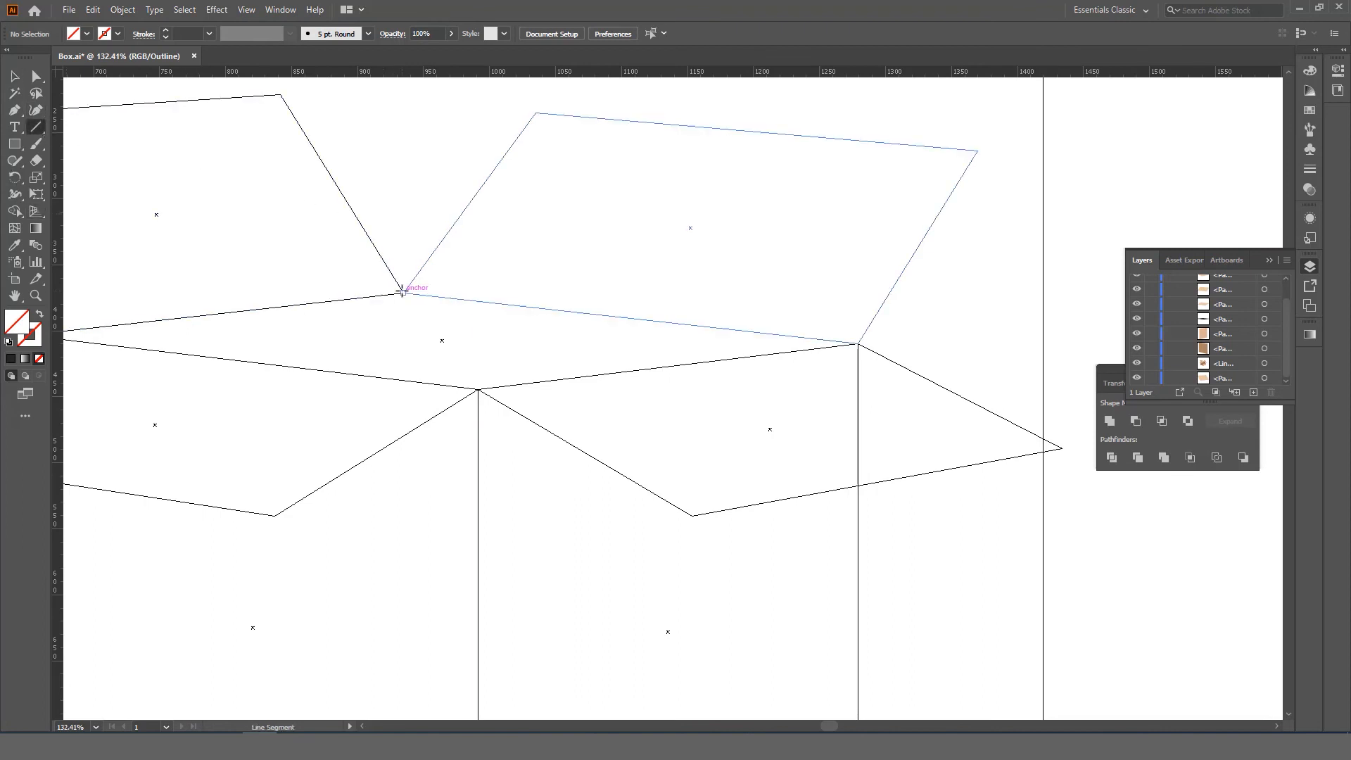
drag(402, 291, 403, 389)
key(v)
key(a)
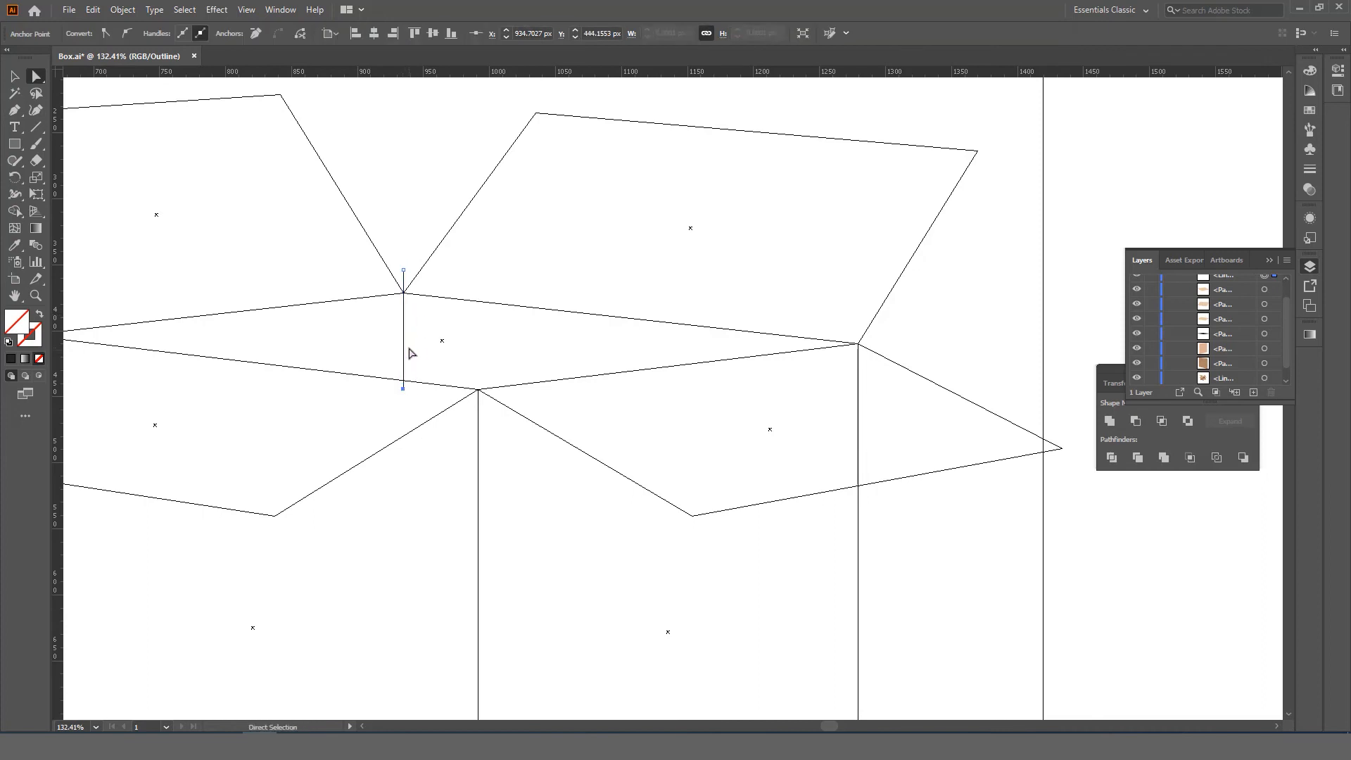
key(v)
key(a)
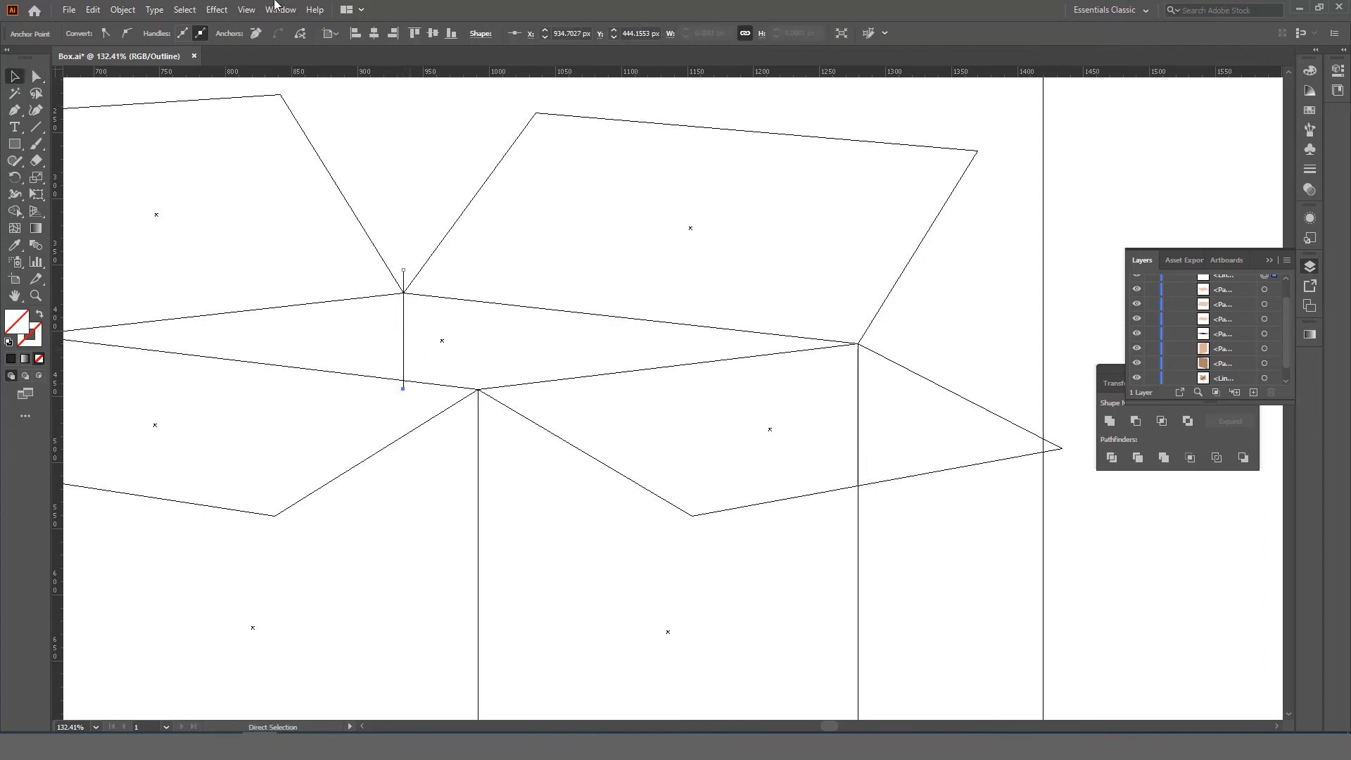
Return to the full-colour preview and divide the black opening along the vertical line into two inner wall shapes with Shape Builder
click(248, 10)
click(264, 22)
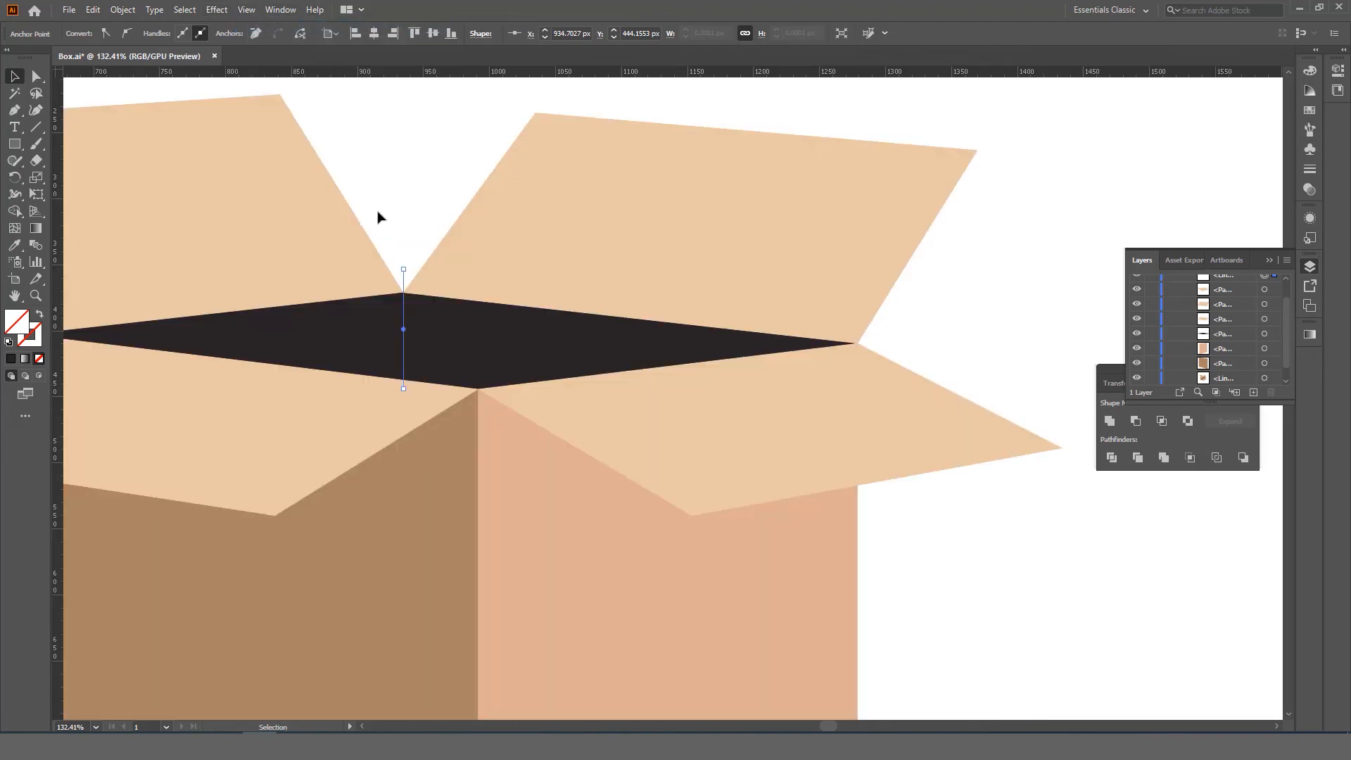
shift+click(437, 320)
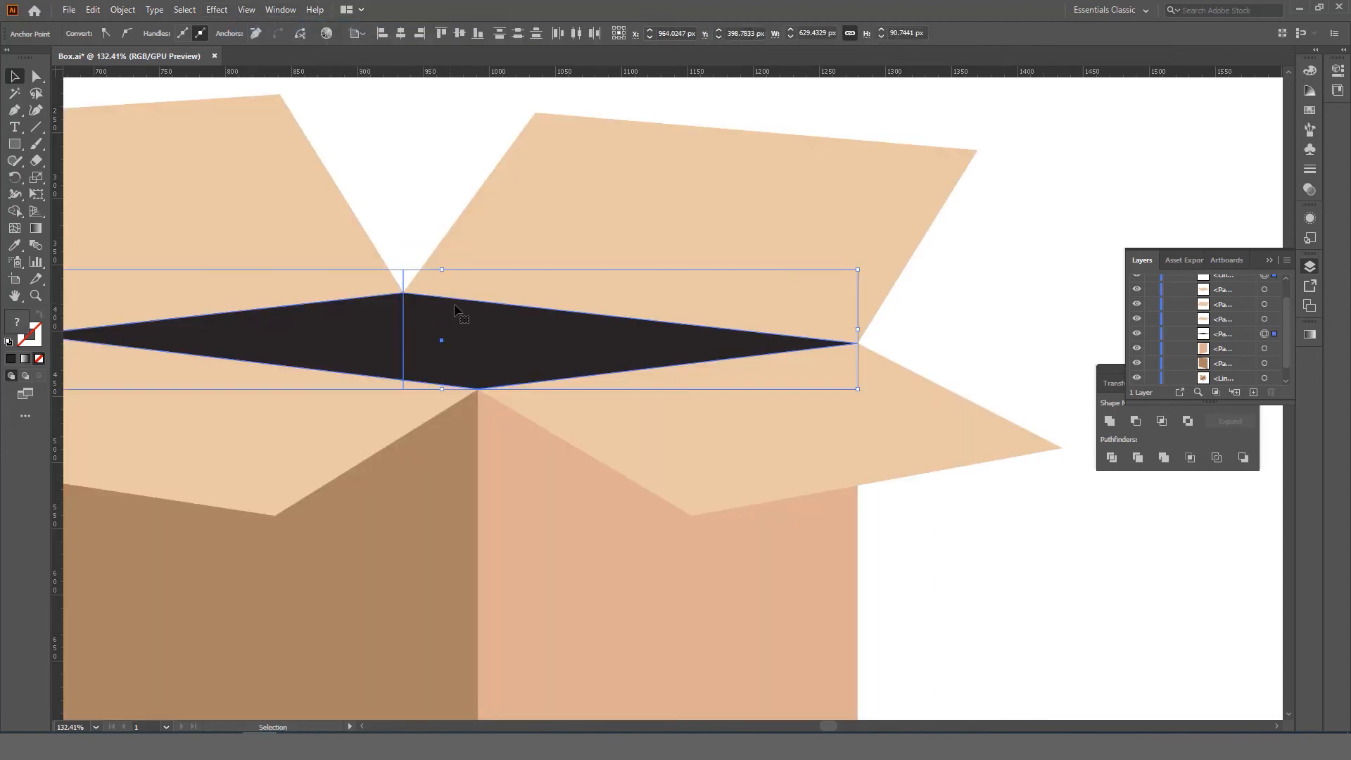
click(15, 213)
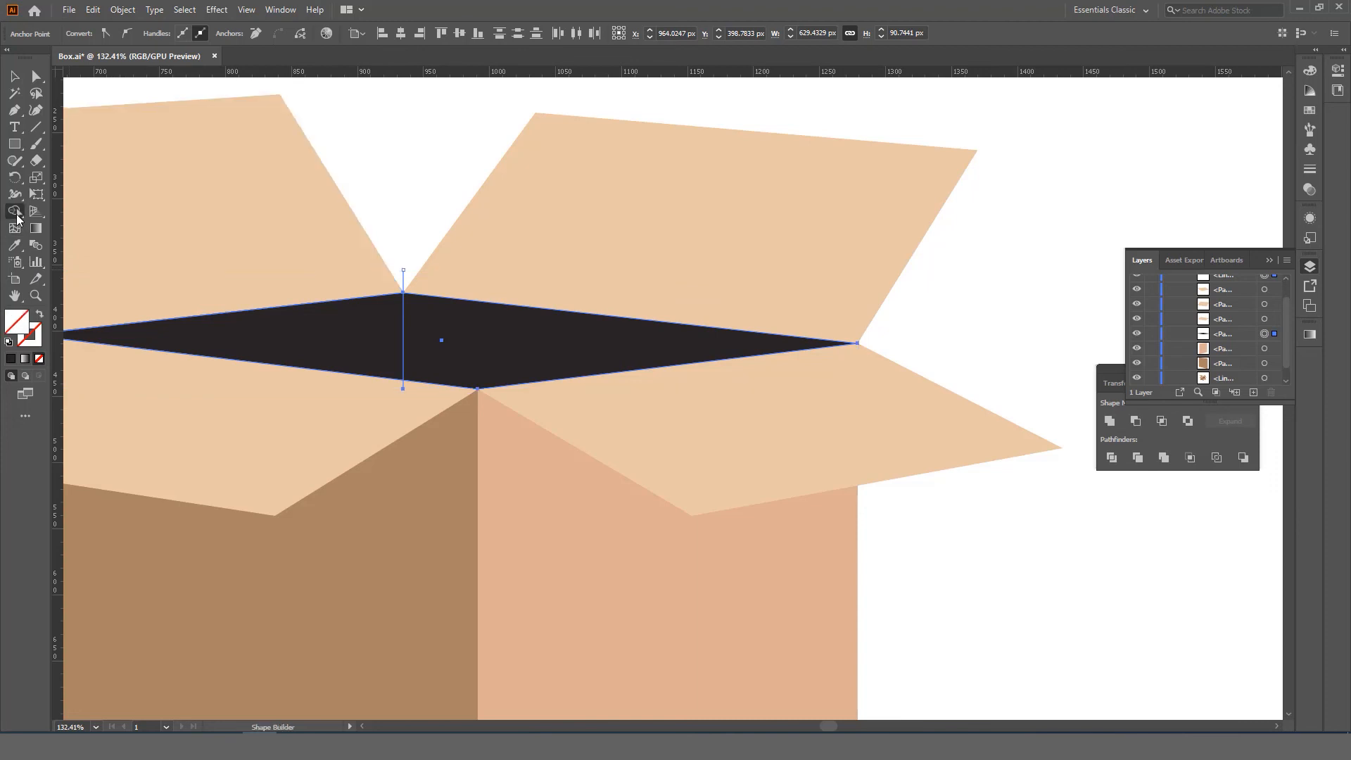
click(339, 348)
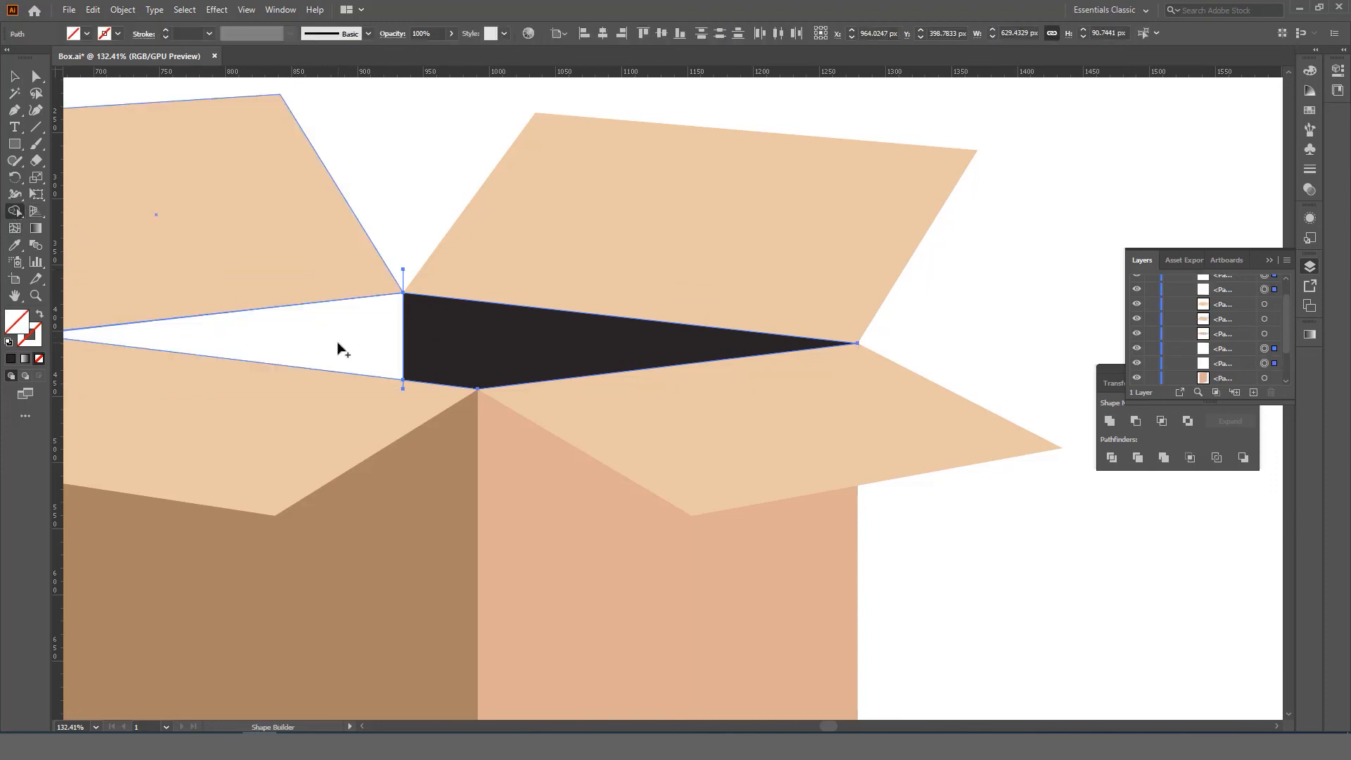
click(452, 353)
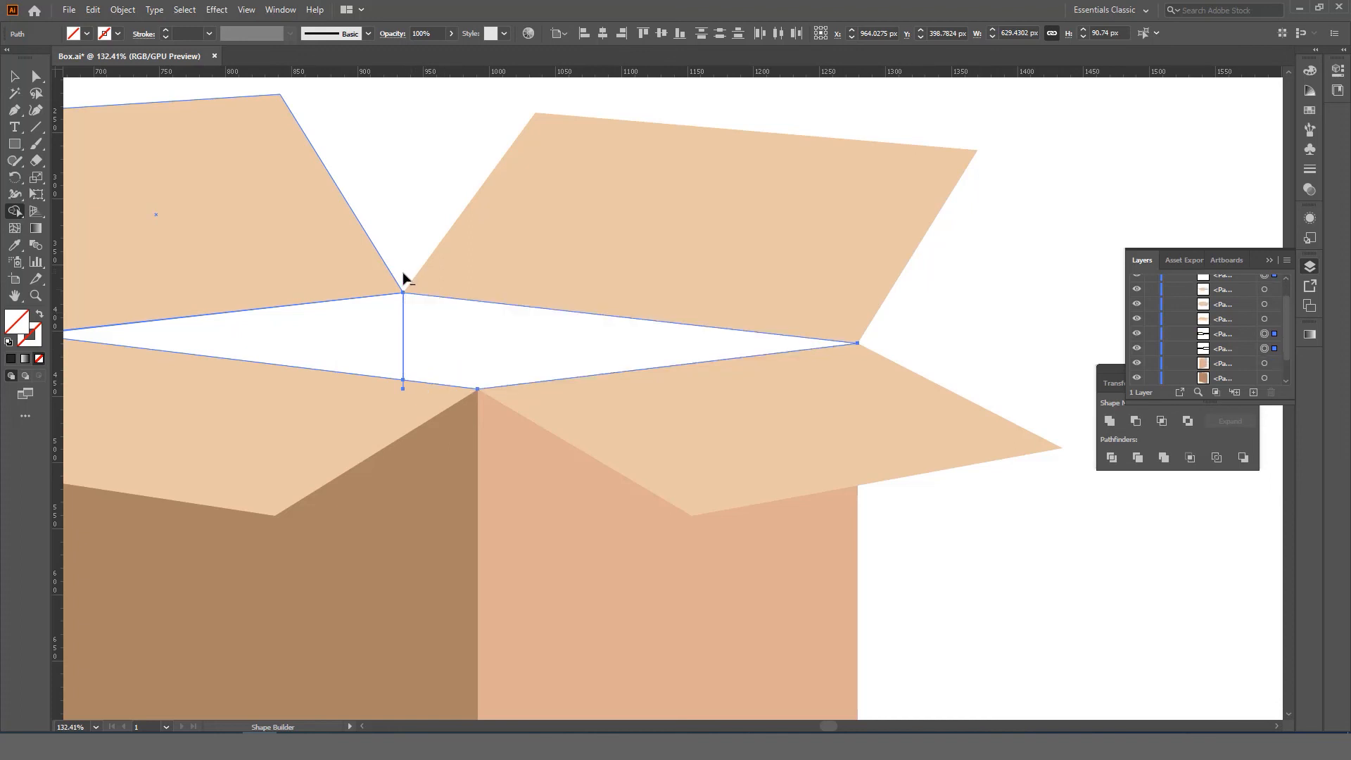
Remove the leftover piece of the dividing line below the opening and deselect the artwork
alt+click(403, 385)
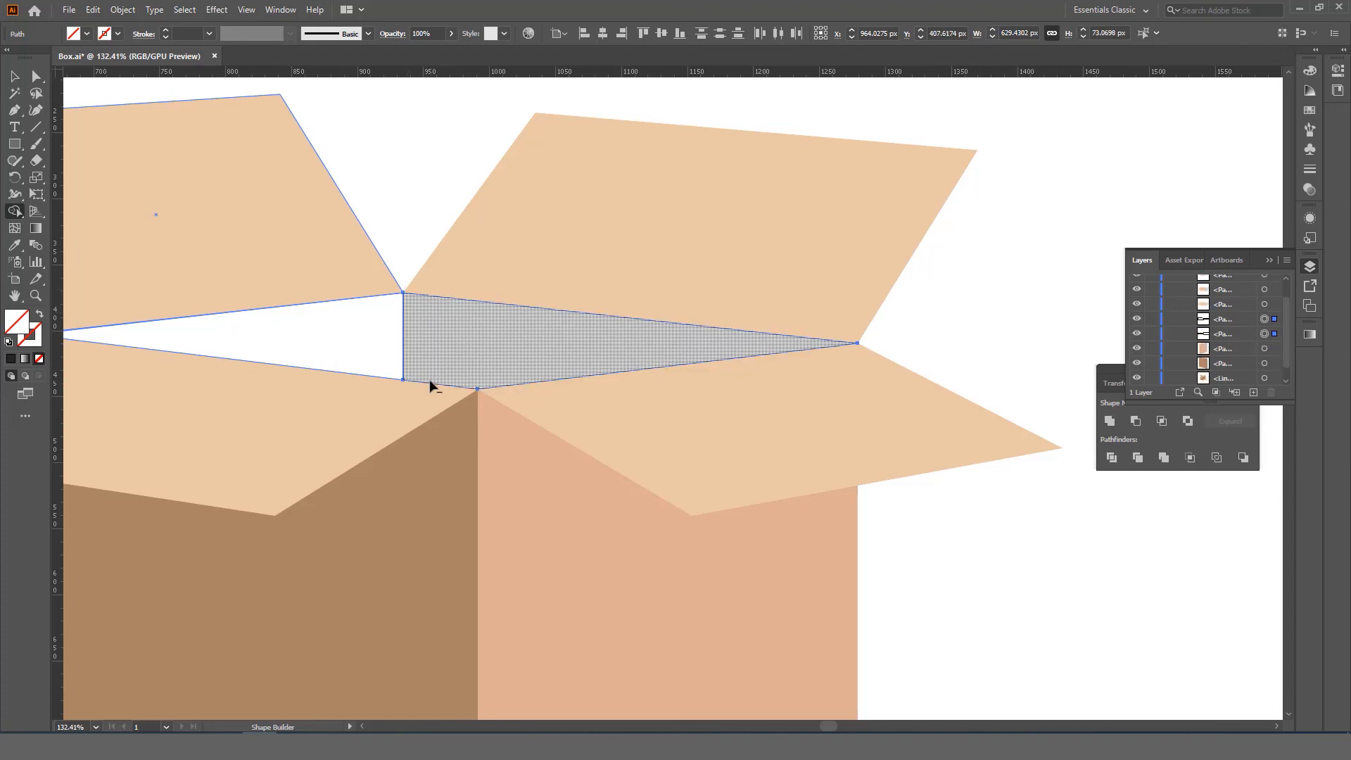
key(v)
click(419, 240)
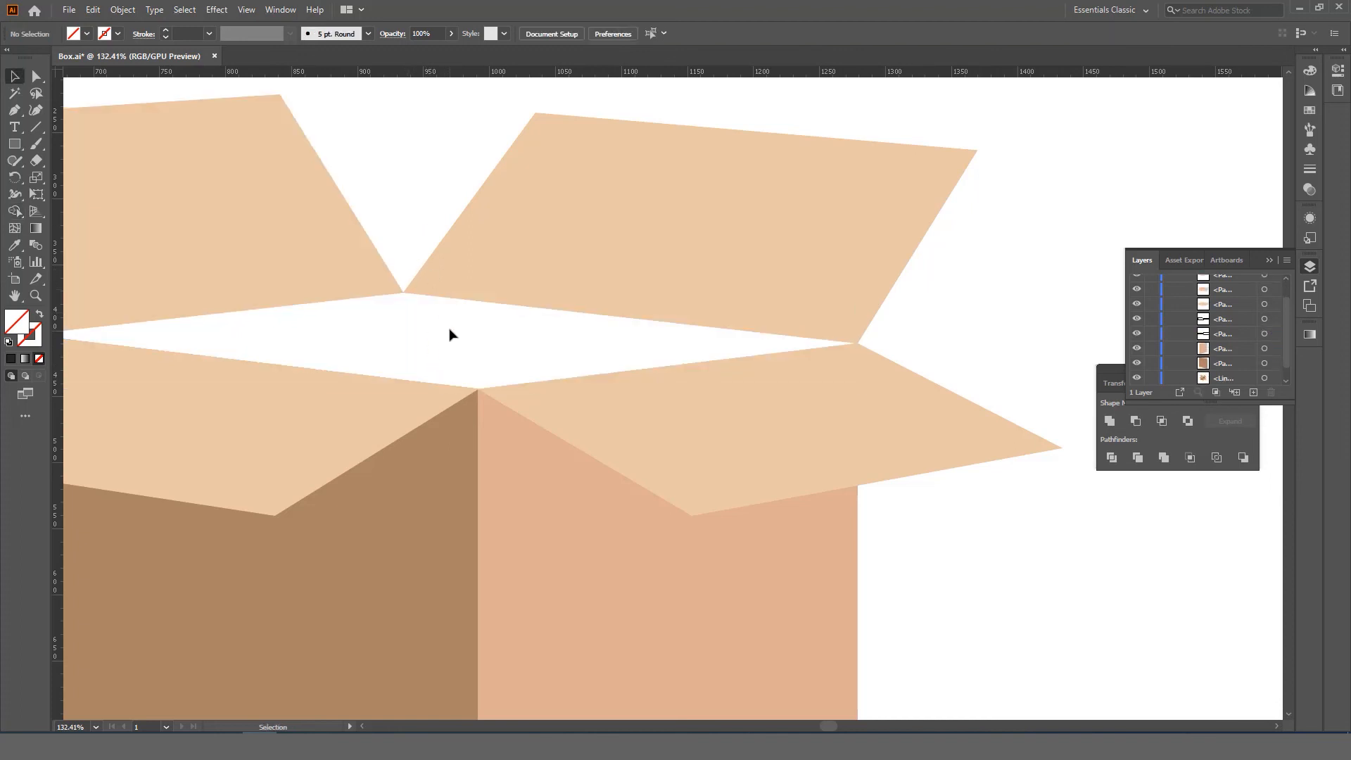
Select the unfilled left inner wall by its outline and fill it with the colour sampled from the photo's left inner wall
scroll(450, 334, down, 3)
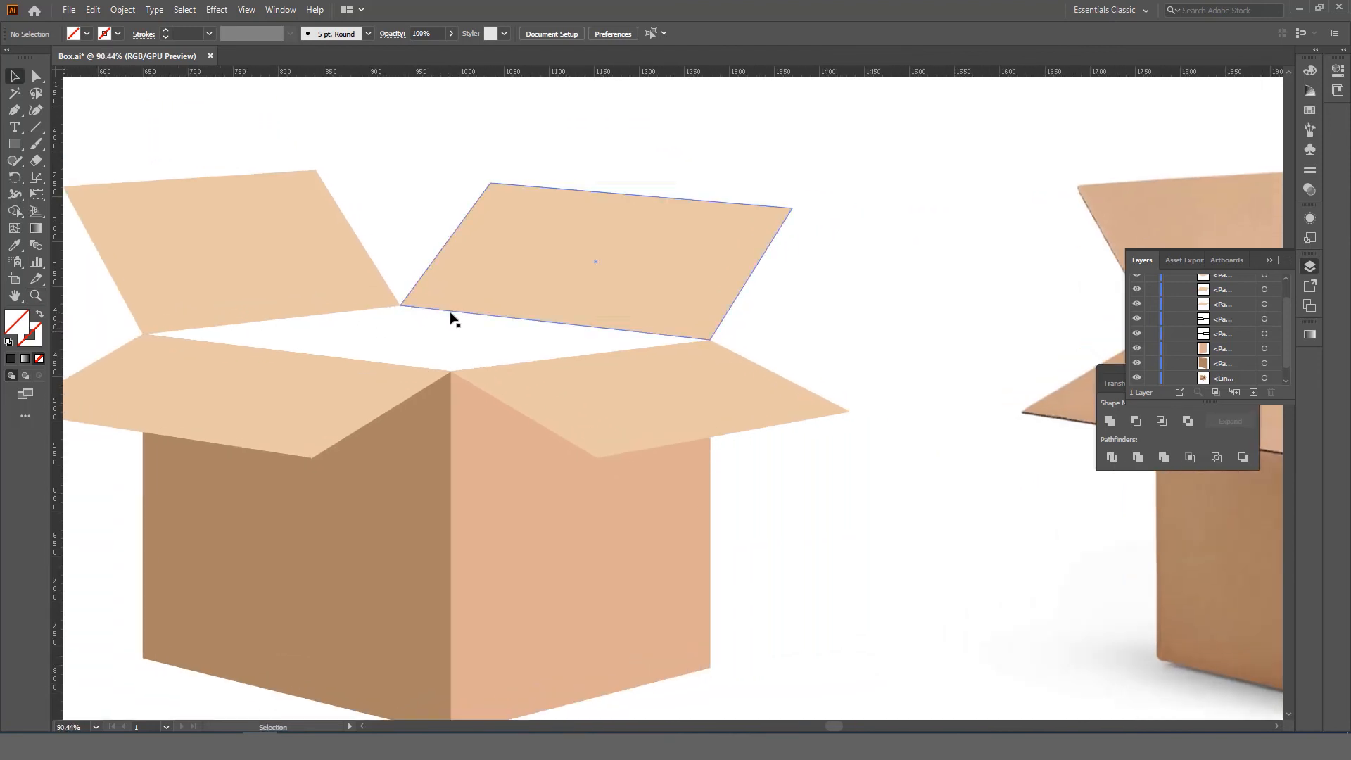
key(a)
key(ctrl+y)
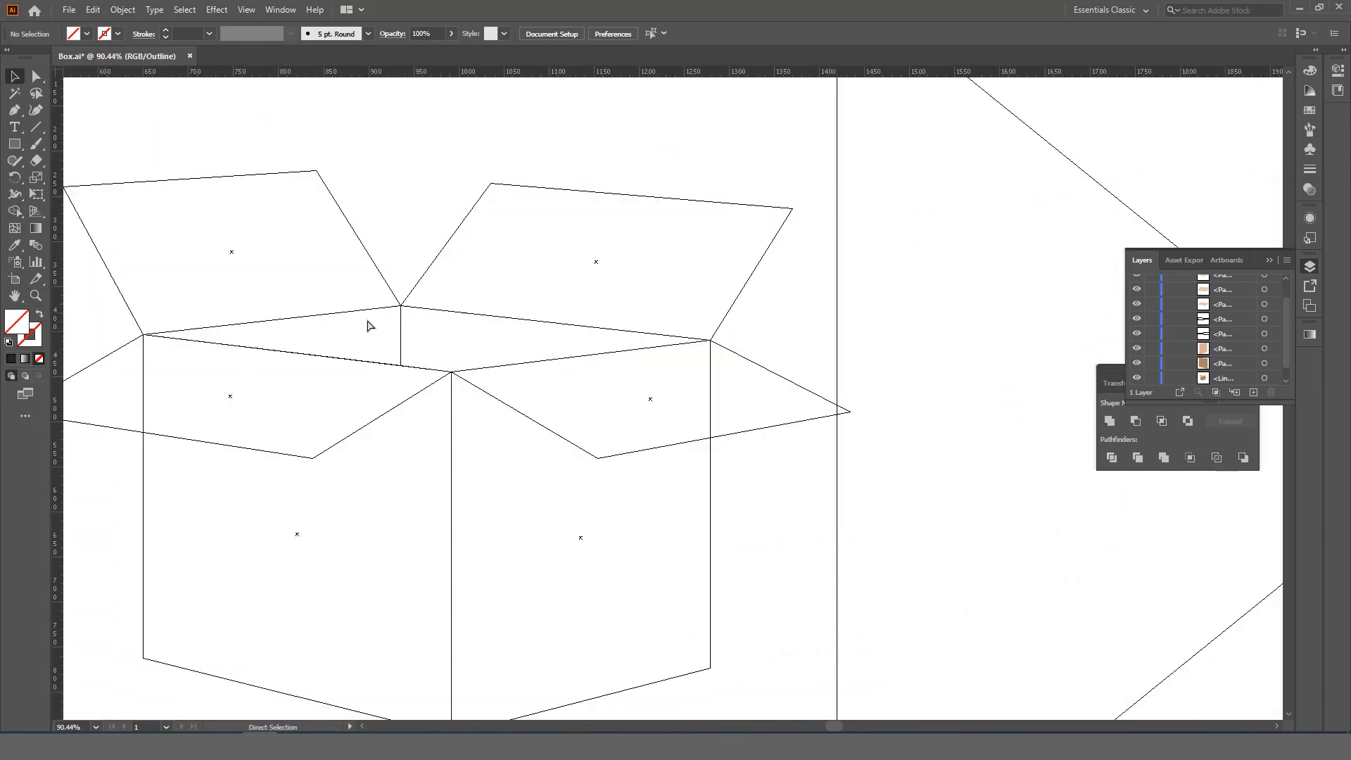
click(365, 310)
key(ctrl+y)
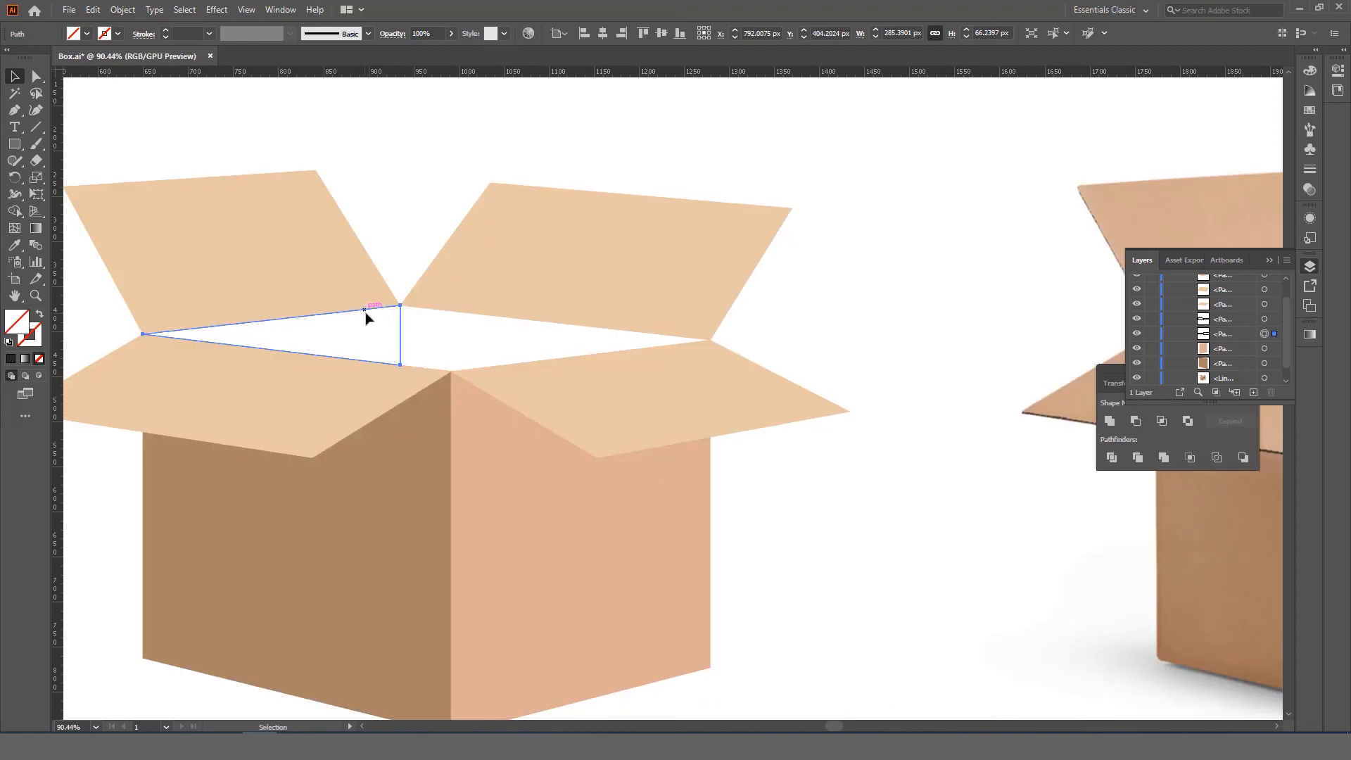
key(ctrl+space)
drag(390, 350, 365, 350)
scroll(604, 355, right, 2)
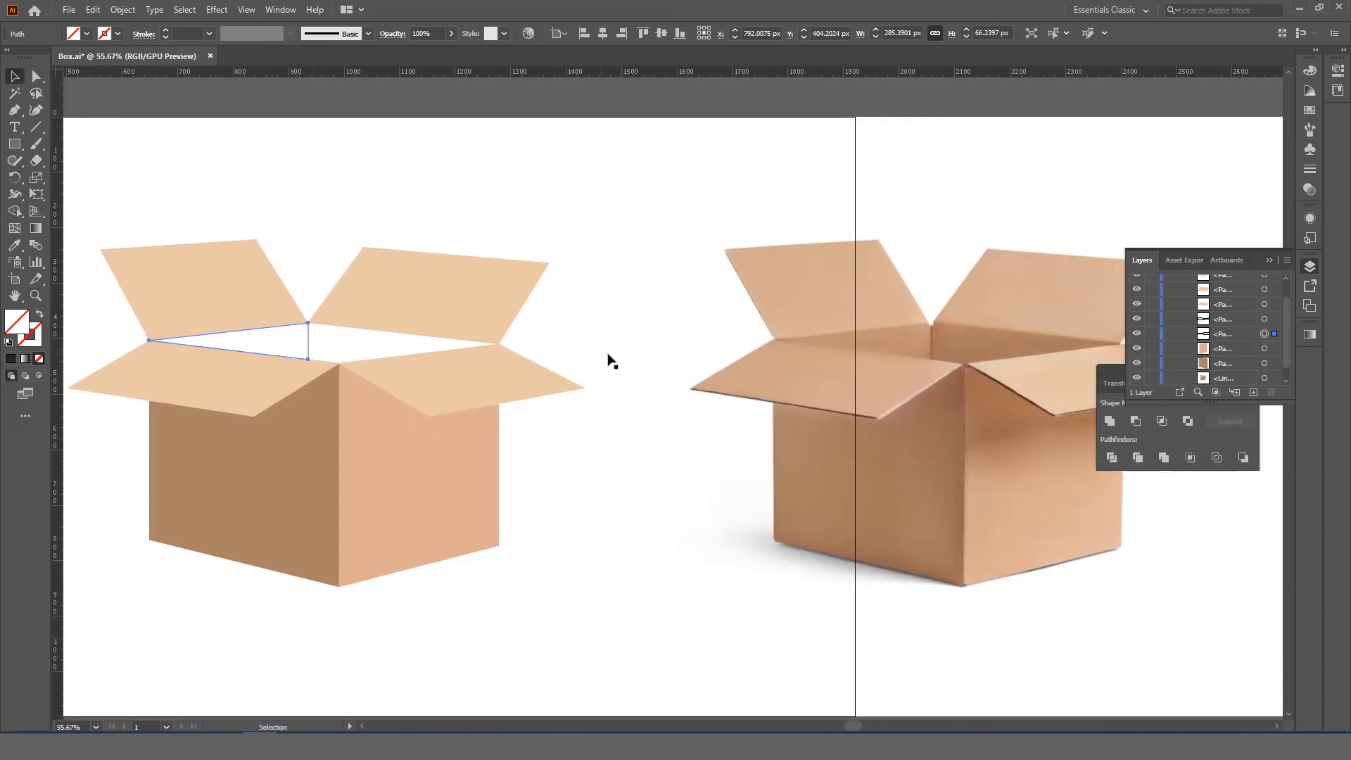
key(i)
click(893, 339)
key(v)
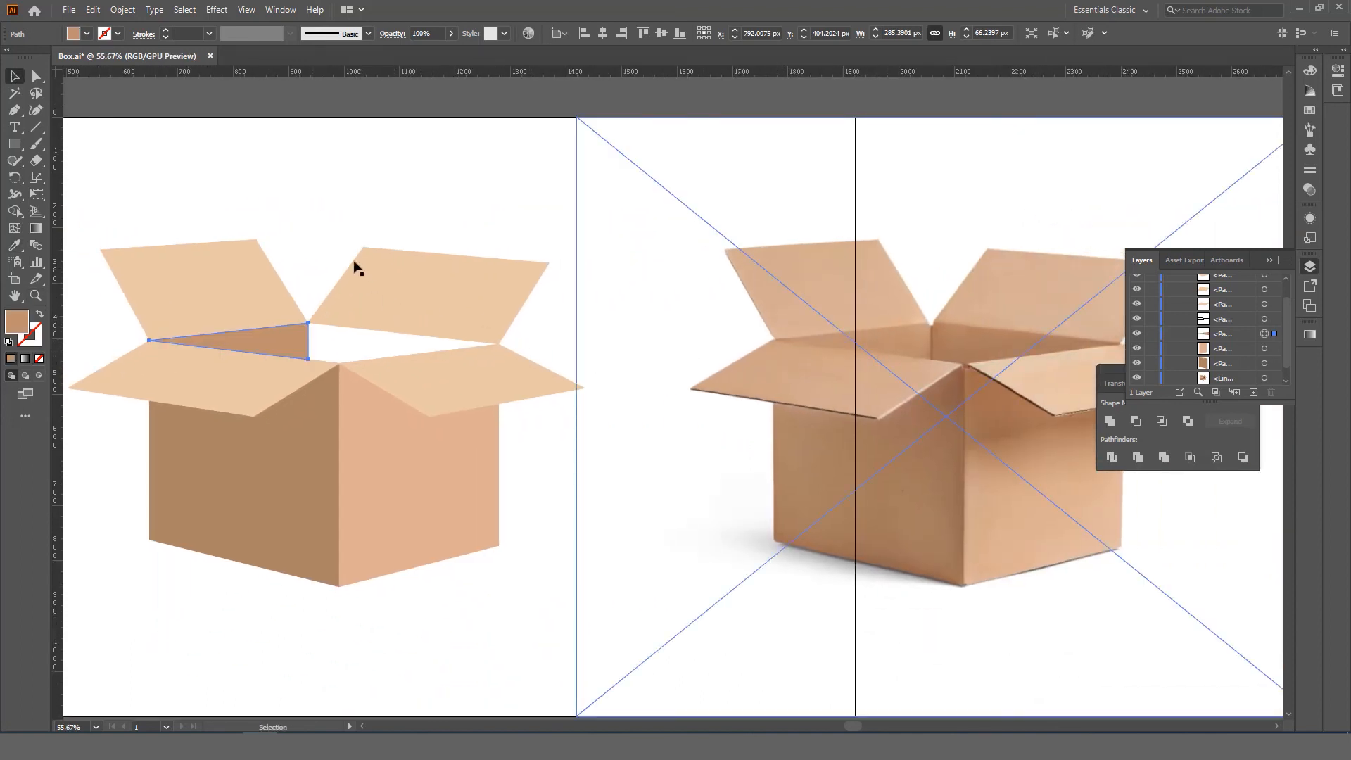
Send the back-right flap behind all other artwork
click(357, 328)
click(401, 276)
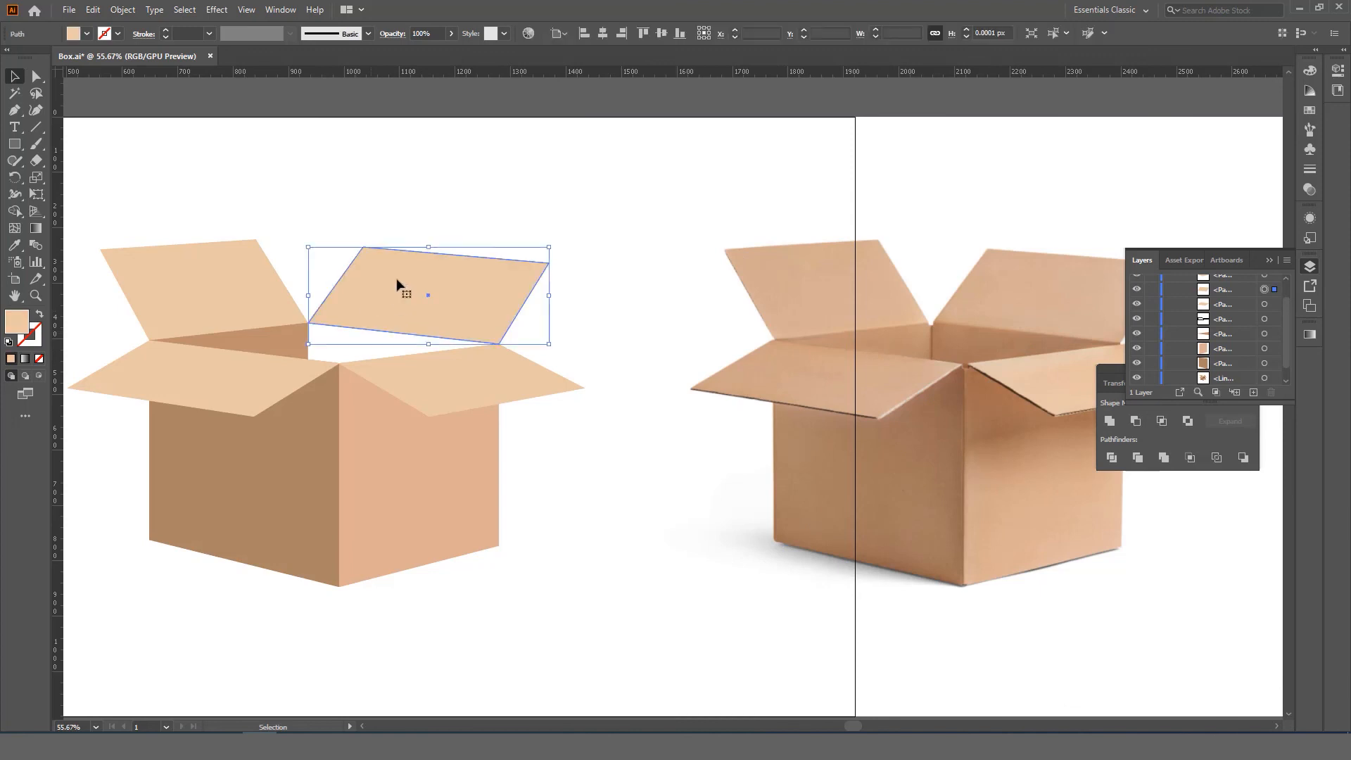
right_click(400, 274)
mouse_move(468, 507)
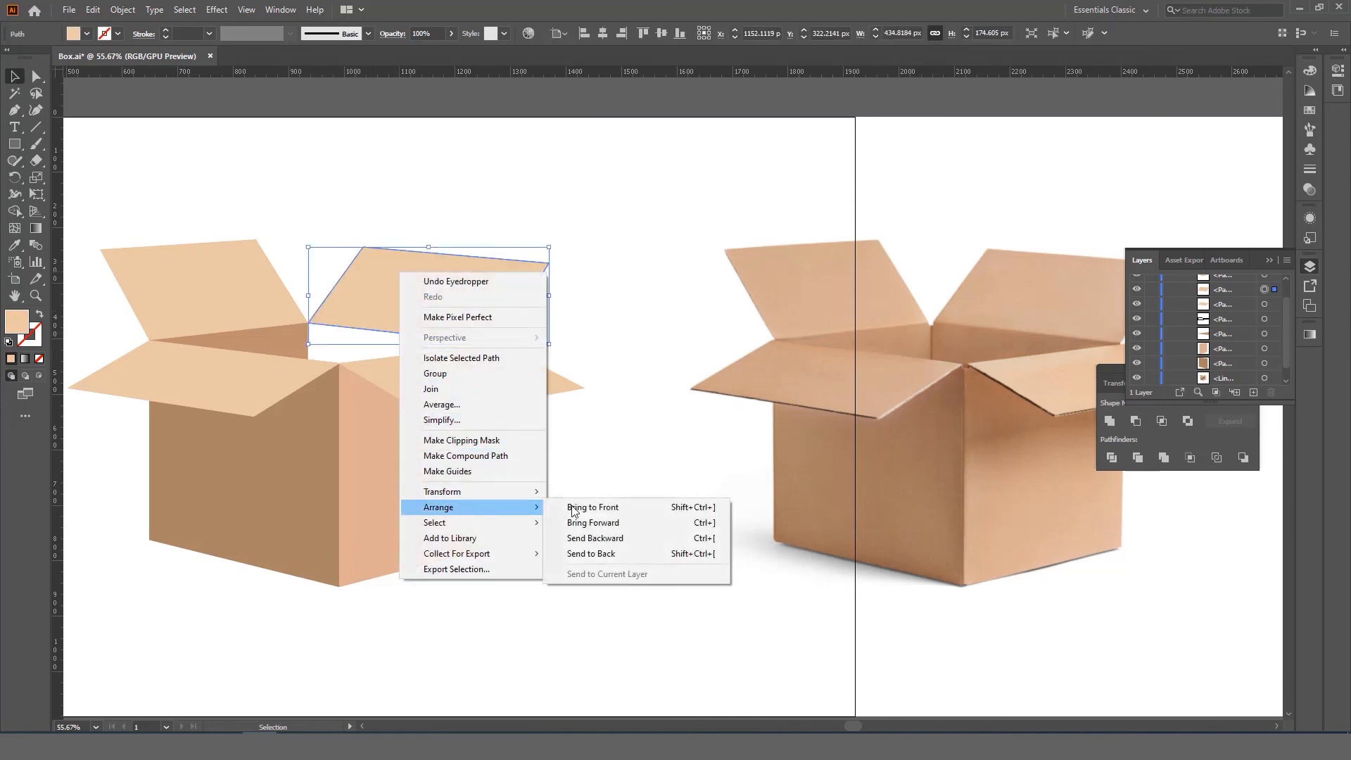
click(624, 555)
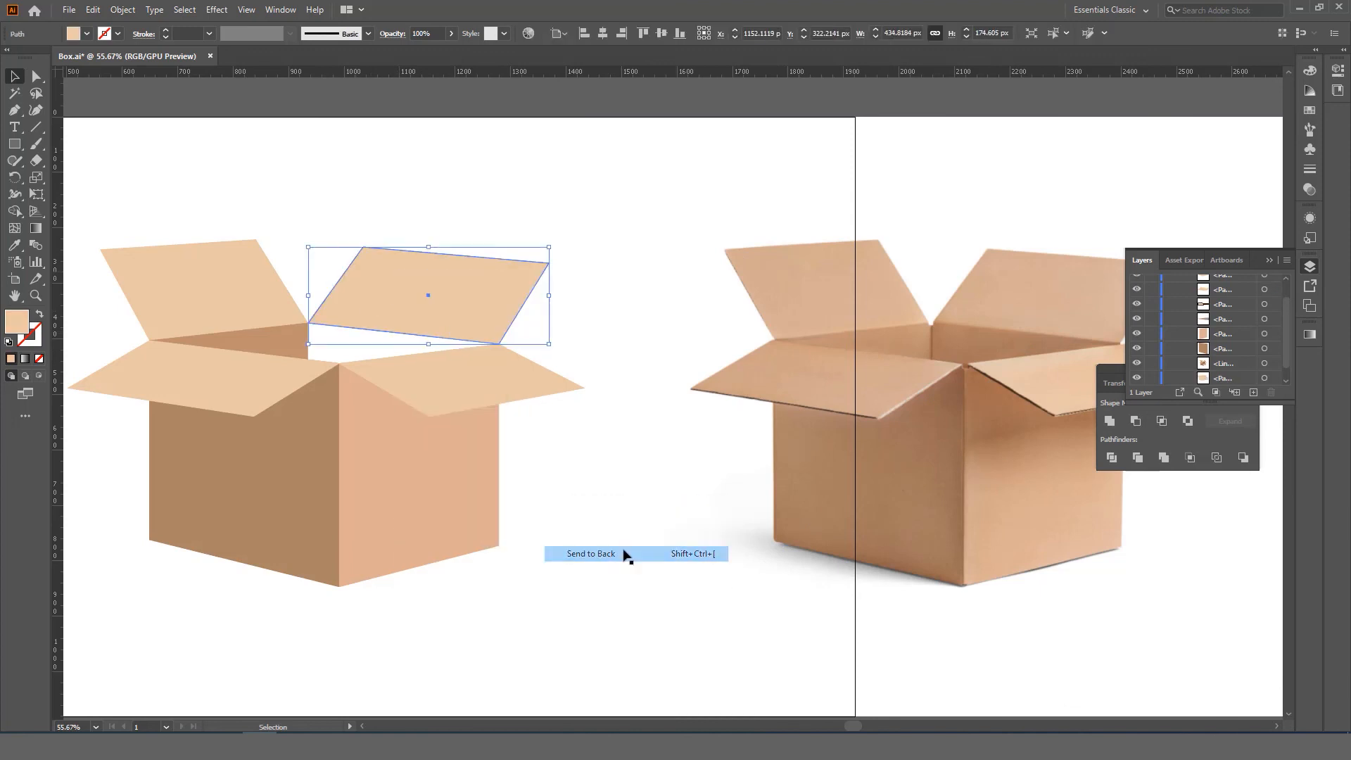
Fill the right inner wall with the colour sampled from the photo's right inner wall, and deselect it
click(338, 343)
click(335, 327)
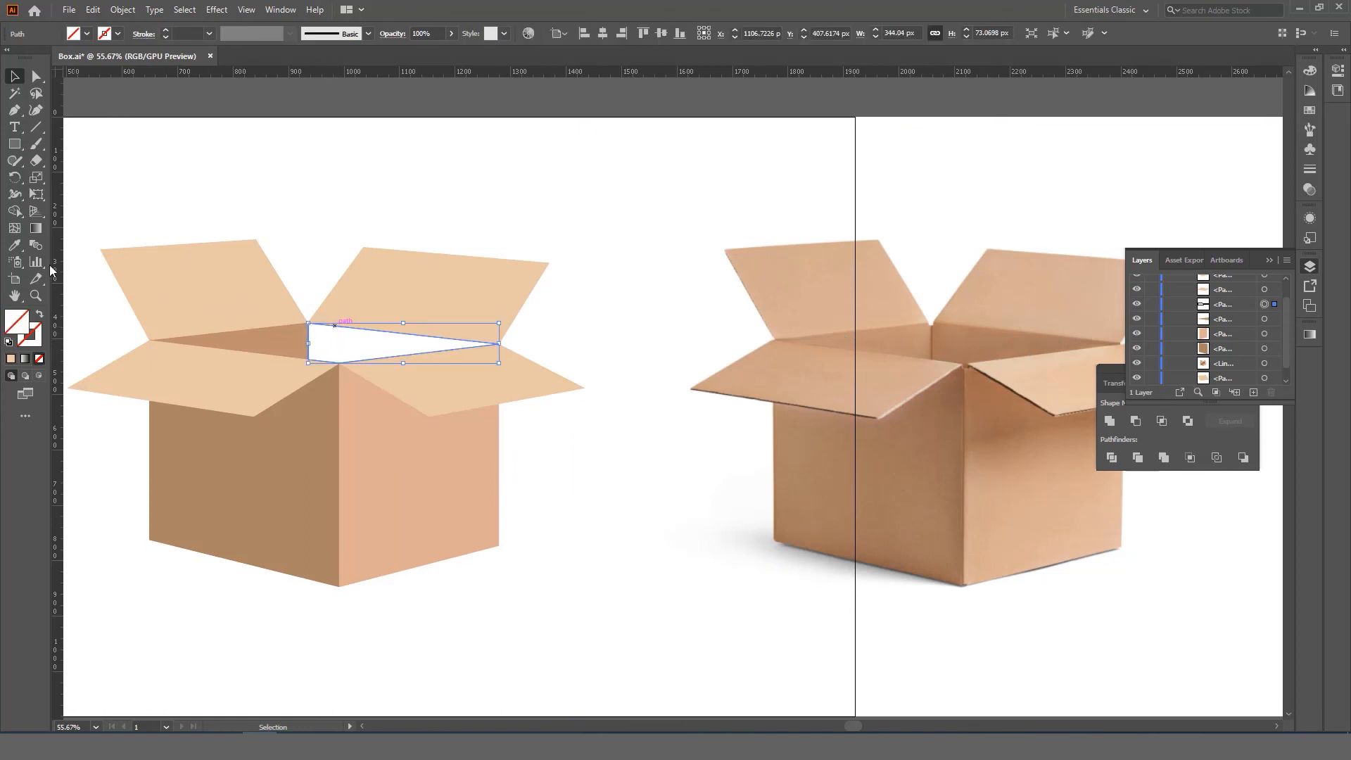
click(15, 247)
click(971, 349)
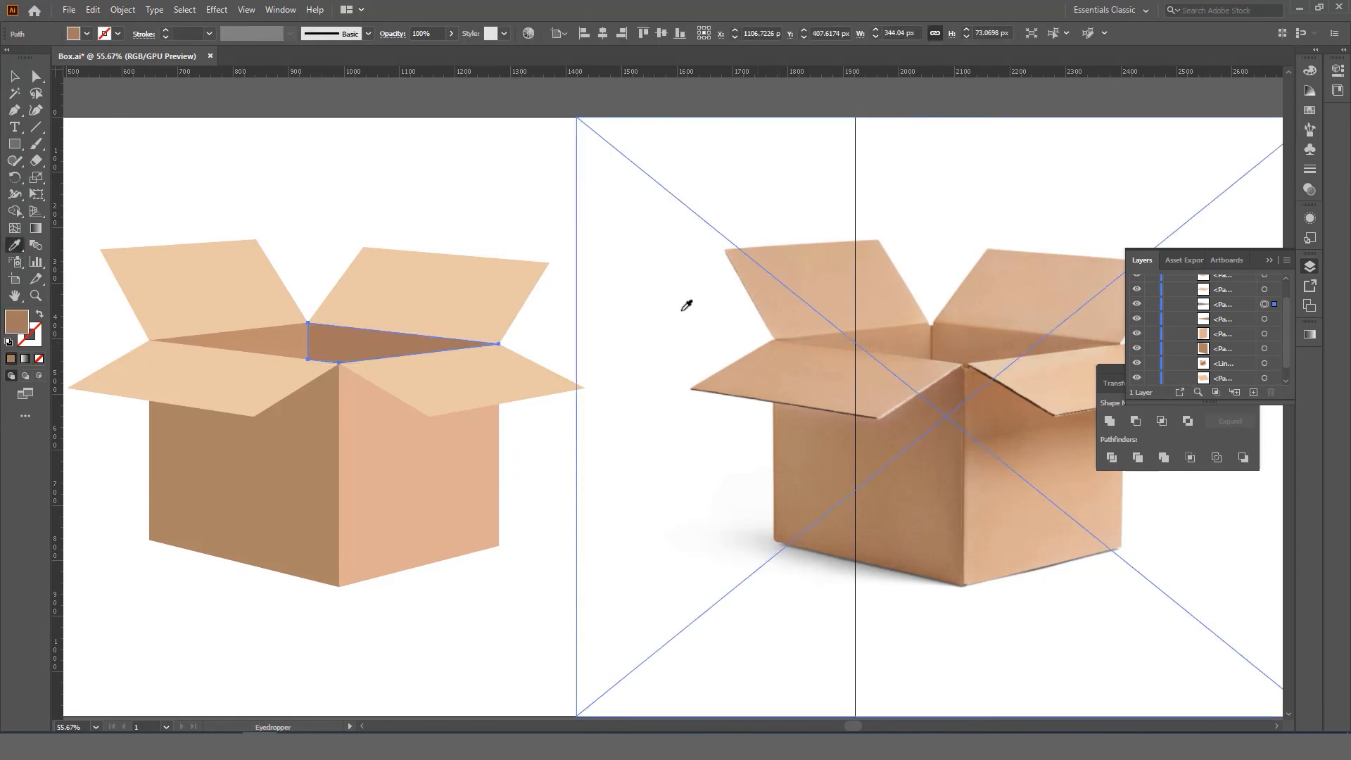
key(v)
click(477, 230)
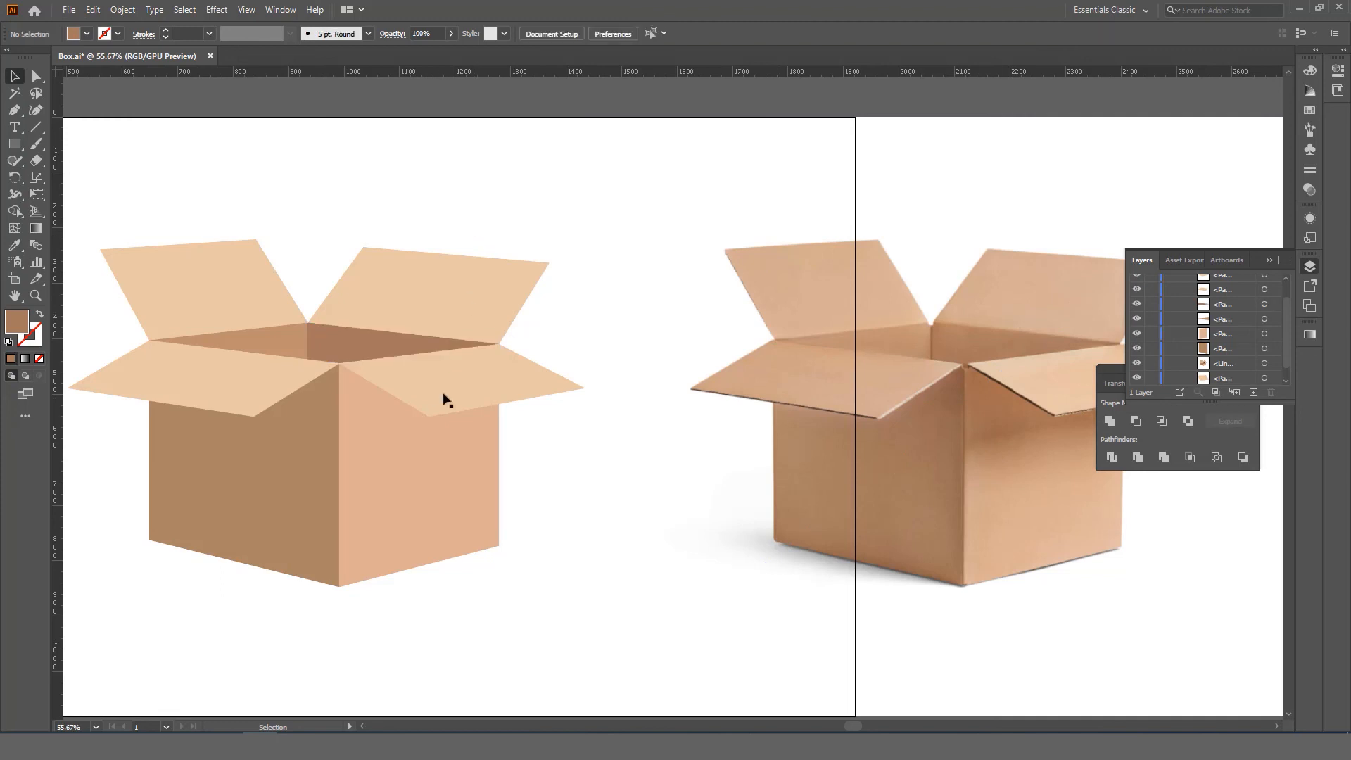
Select all shapes of the drawn box and move them together slightly to the left, away from the reference photo
key(ctrl+space)
drag(438, 408, 736, 383)
click(701, 407)
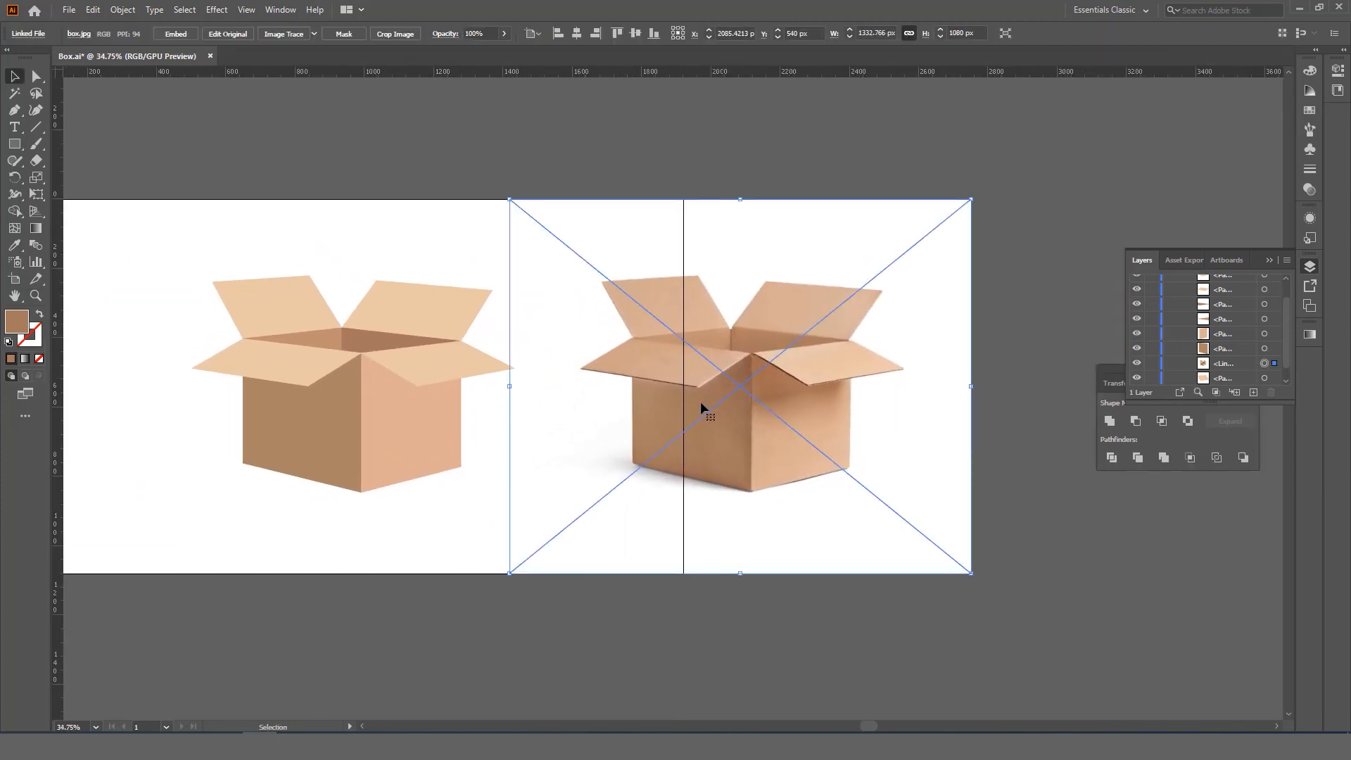
click(470, 238)
drag(471, 230, 239, 486)
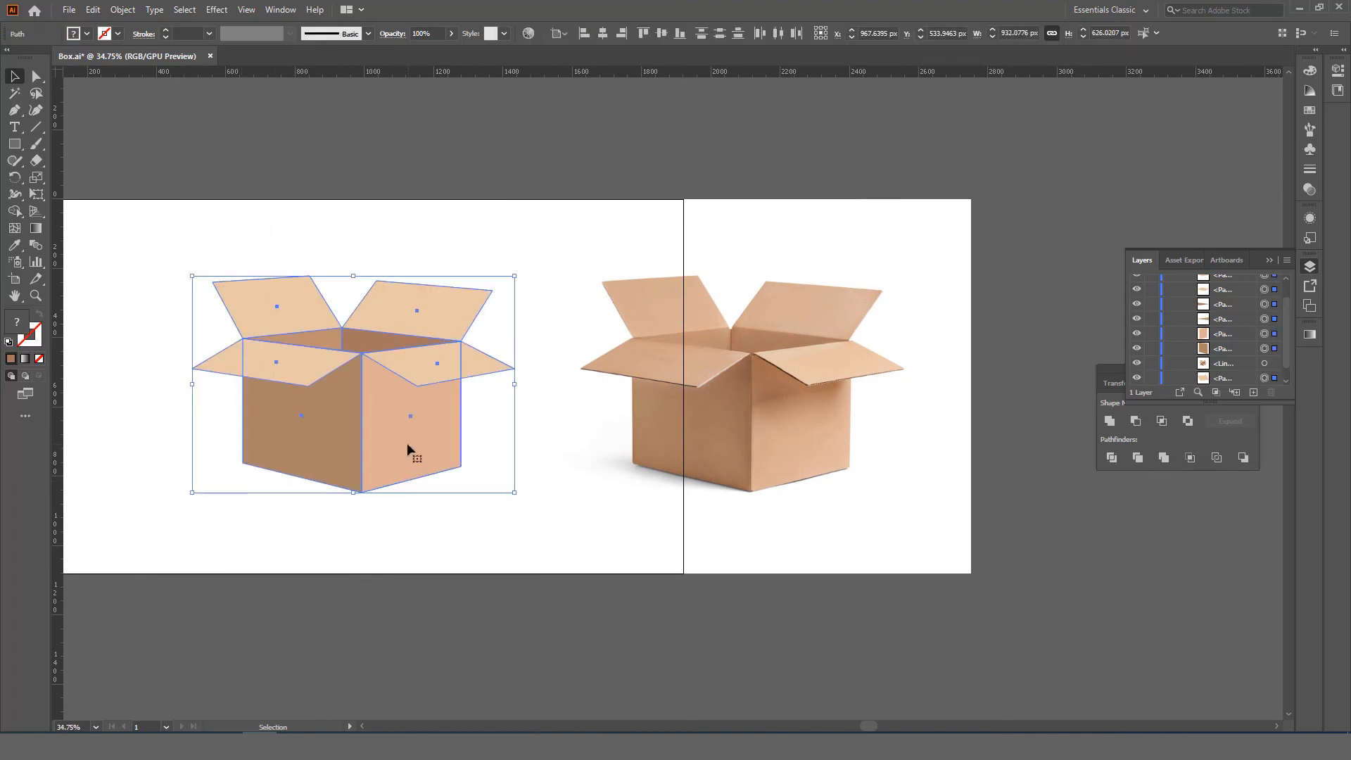
drag(406, 444, 388, 445)
click(415, 538)
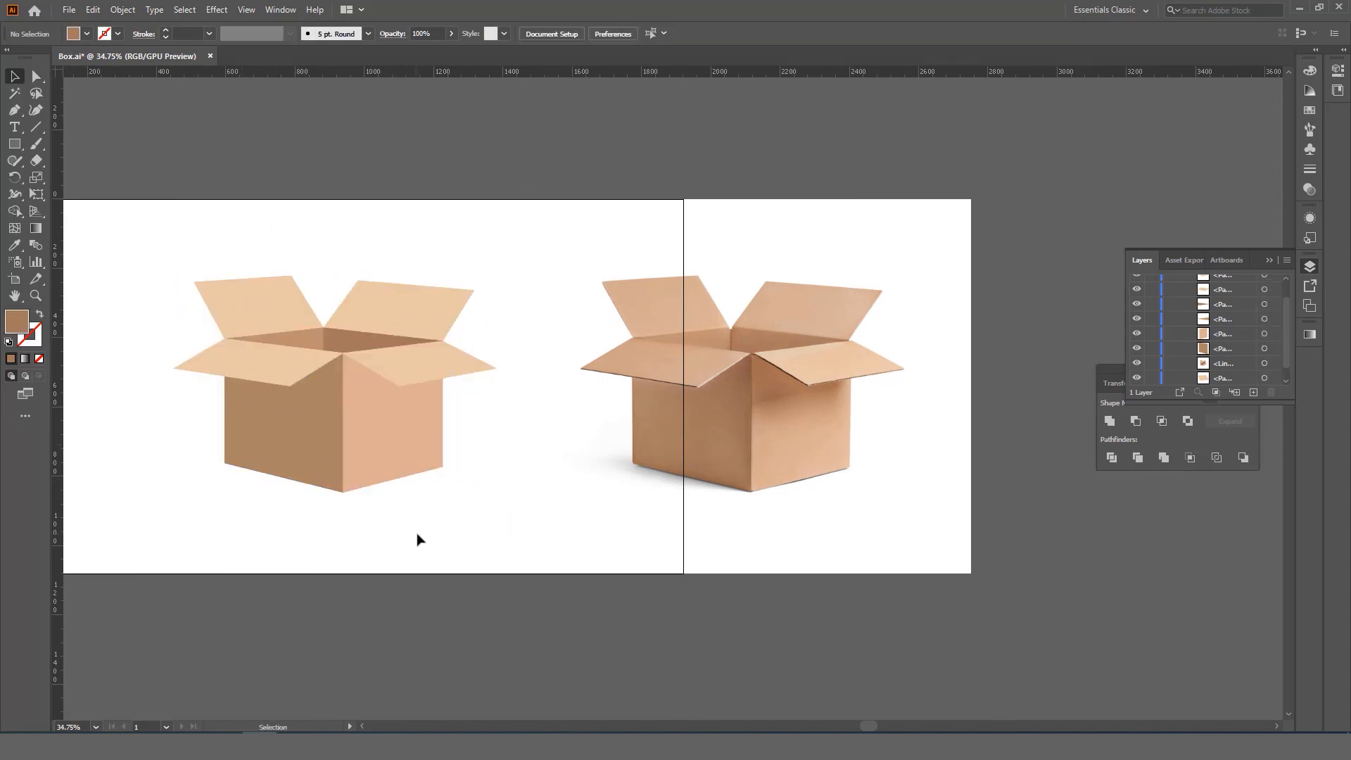
key(z)
click(387, 421)
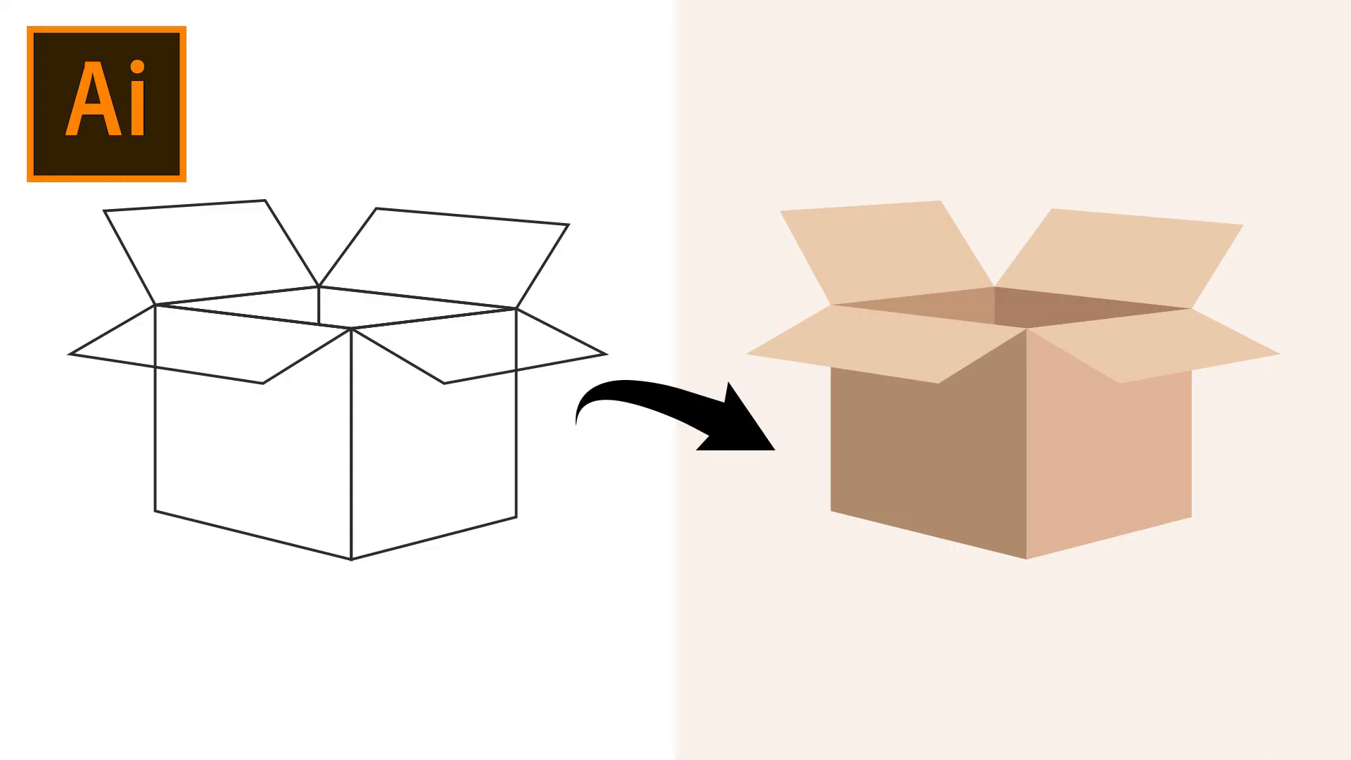